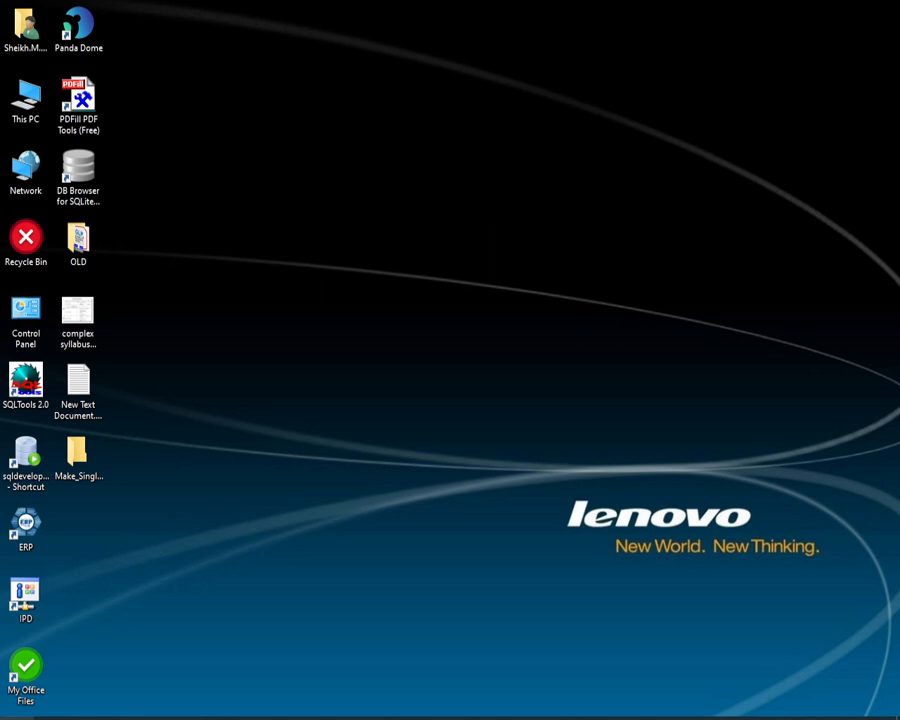
Step: Launch Visual Studio 2022 and open the recent solution HMS.sln
key("super")
left_click(250, 425)
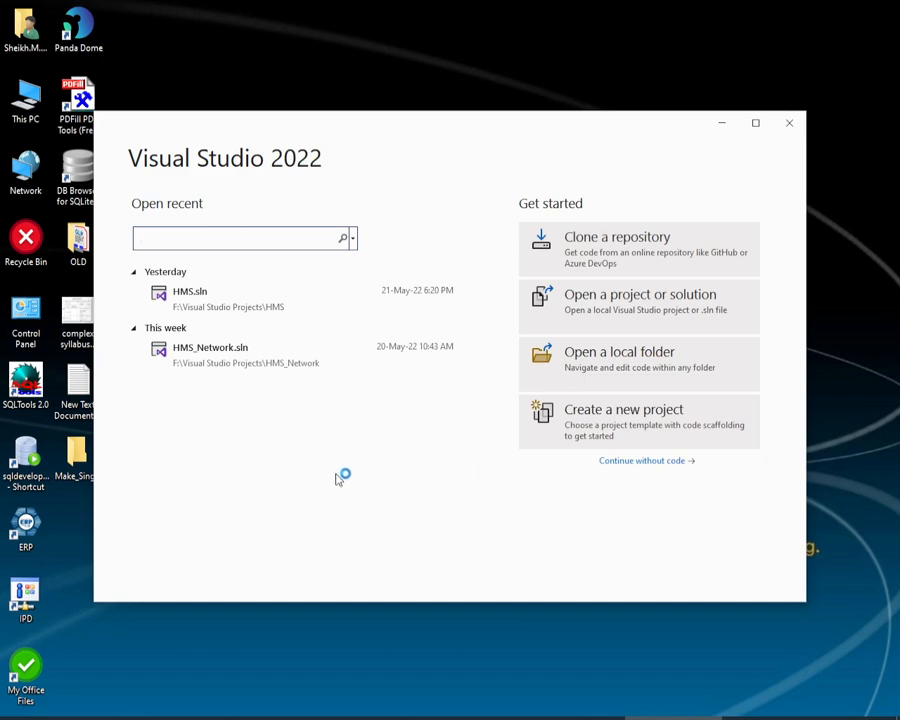
left_click(232, 303)
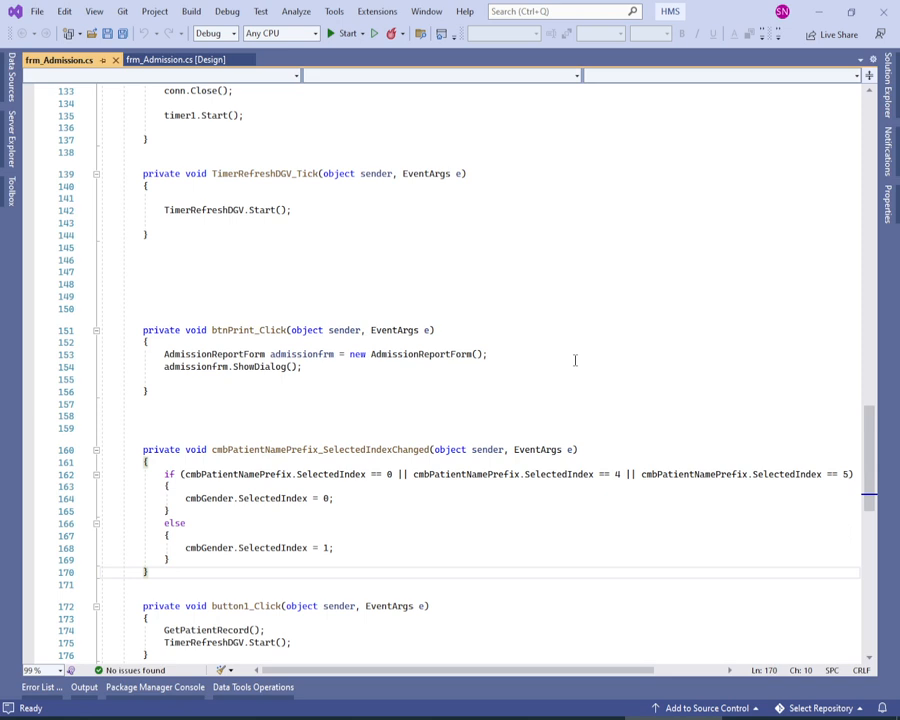
Step: Run the HMS project in the Debug configuration and minimise the code editor behind its login form
scroll(575, 360, "up", 1)
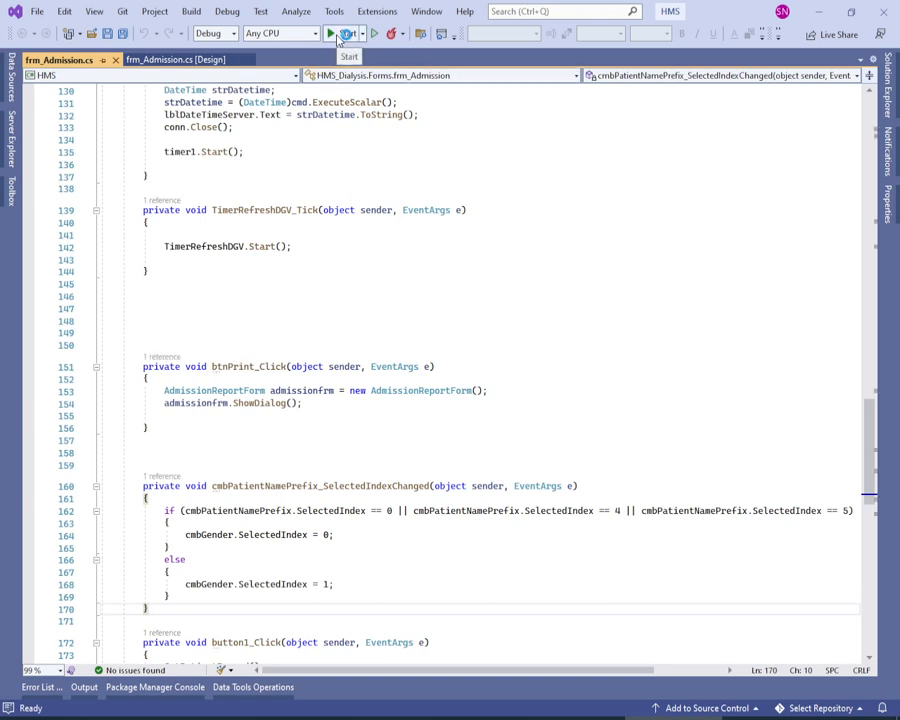
left_click(345, 34)
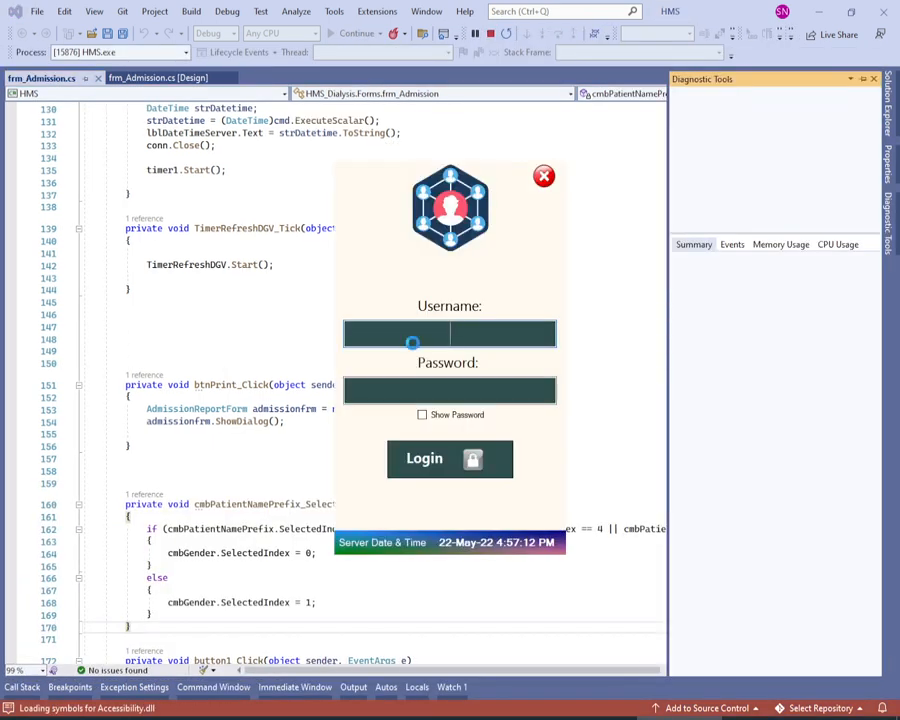
left_click(820, 11)
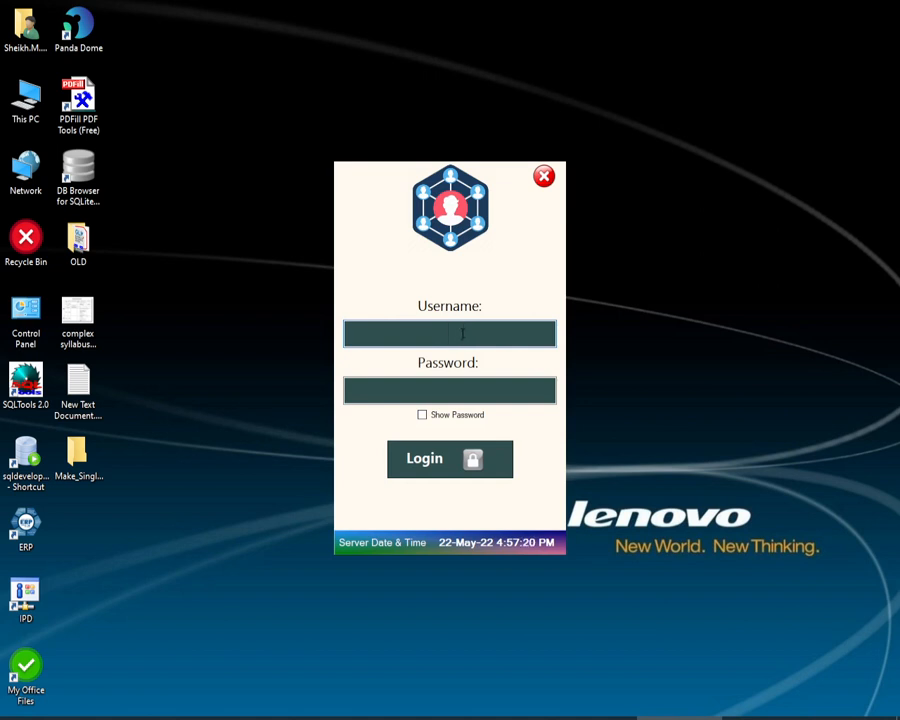
Step: Log in to the hospital application with the username admin and the account password
type("admin")
key("Tab")
type("admin")
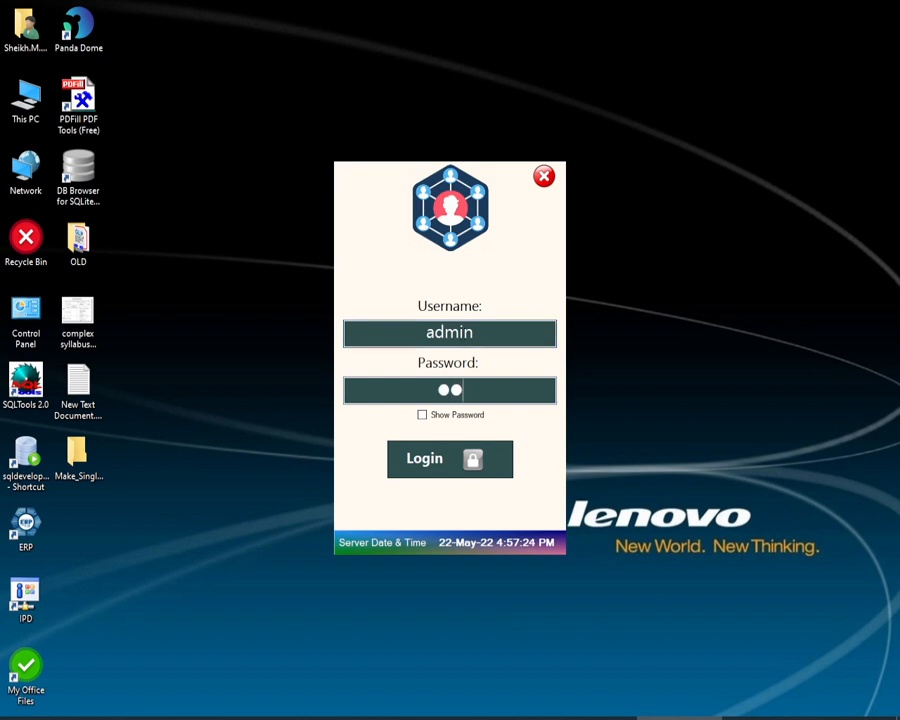
left_click(449, 462)
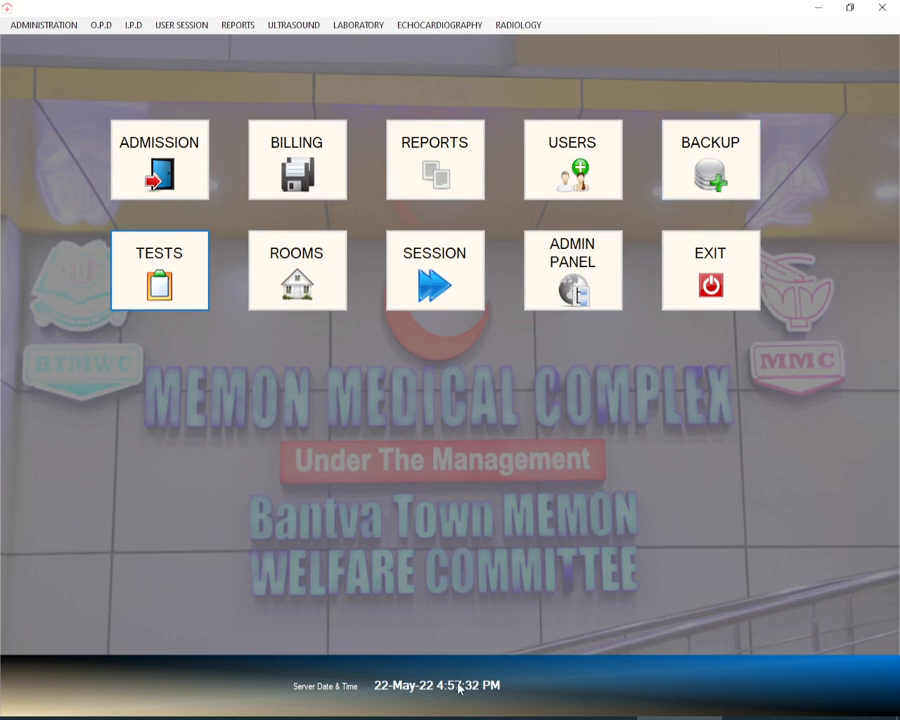
Step: View the Admission form from the dashboard, then close the running application completely
left_click(166, 152)
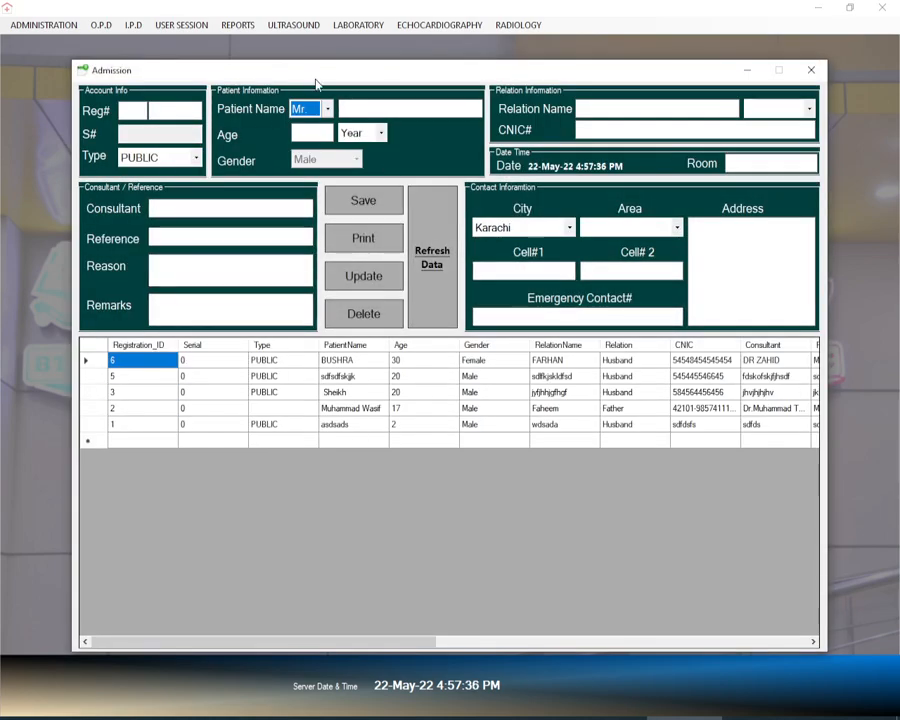
left_click(811, 70)
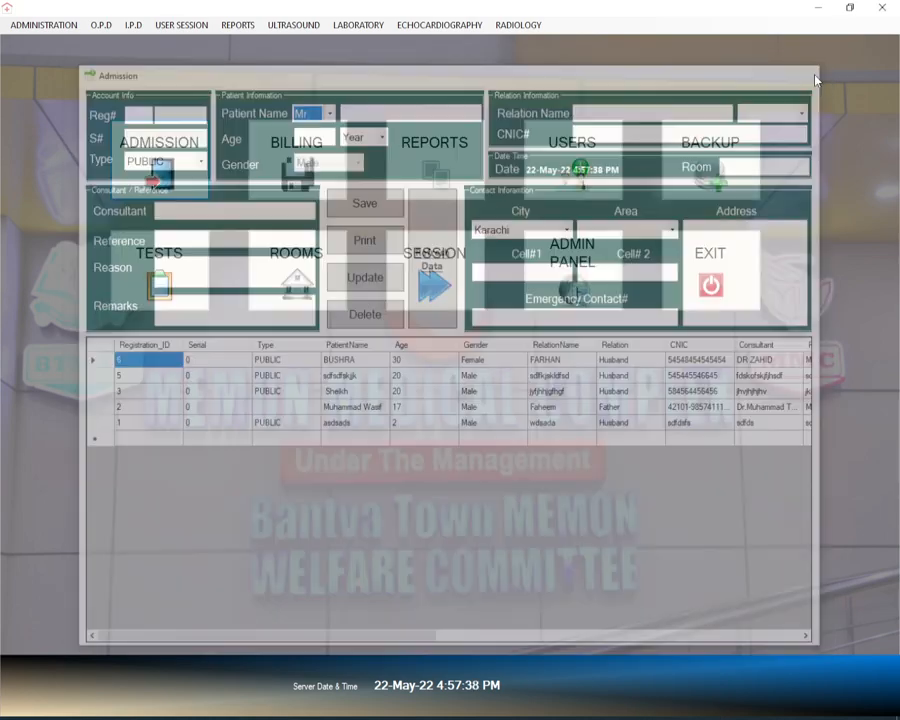
left_click(884, 9)
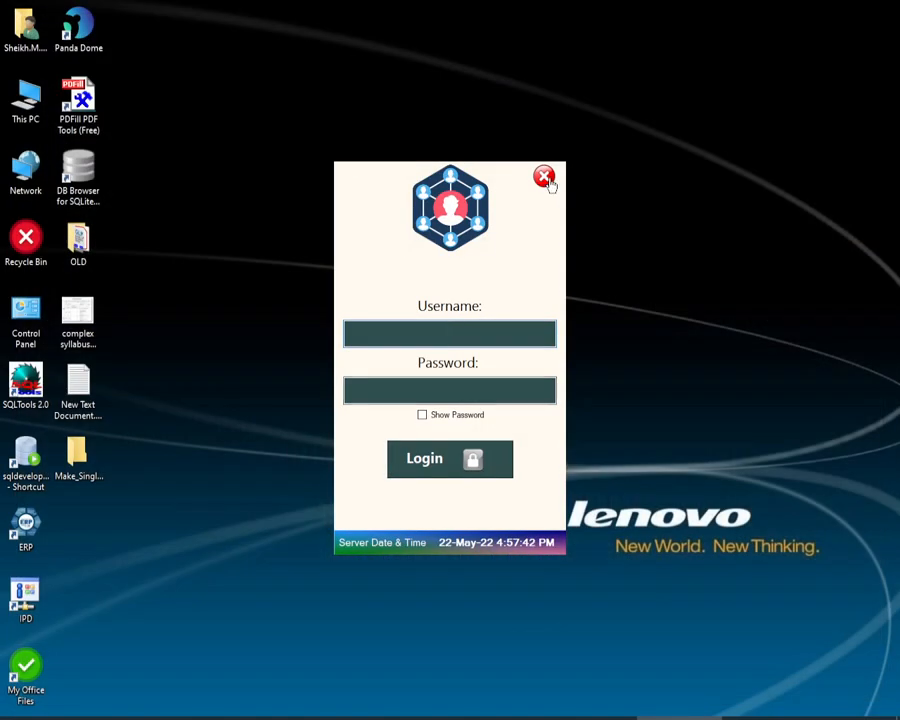
left_click(545, 180)
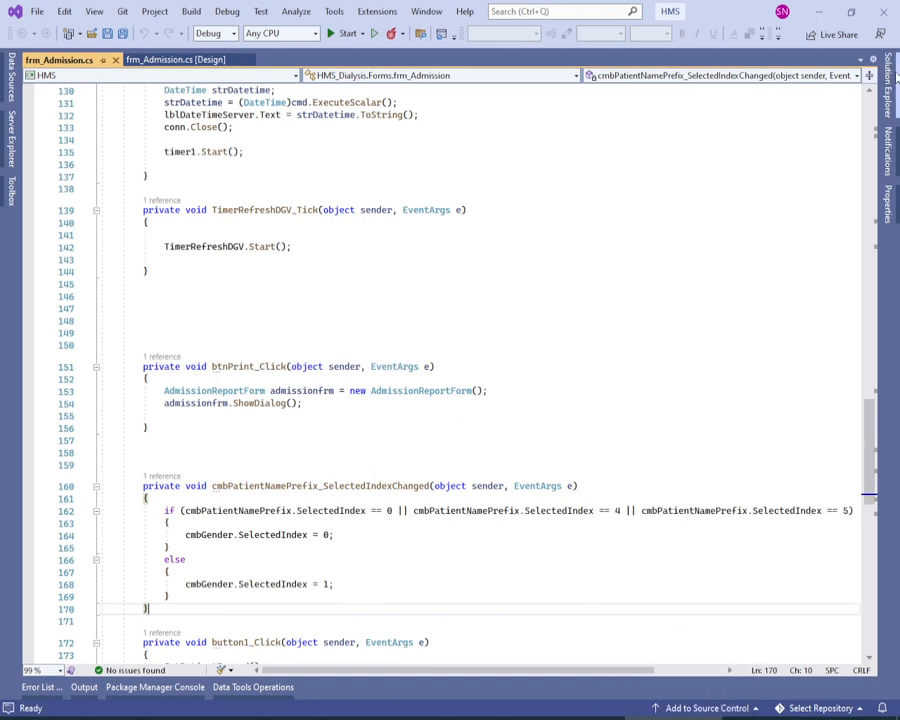
Step: Open the HMS project's folder in File Explorer and go into its bin folder
left_click(887, 82)
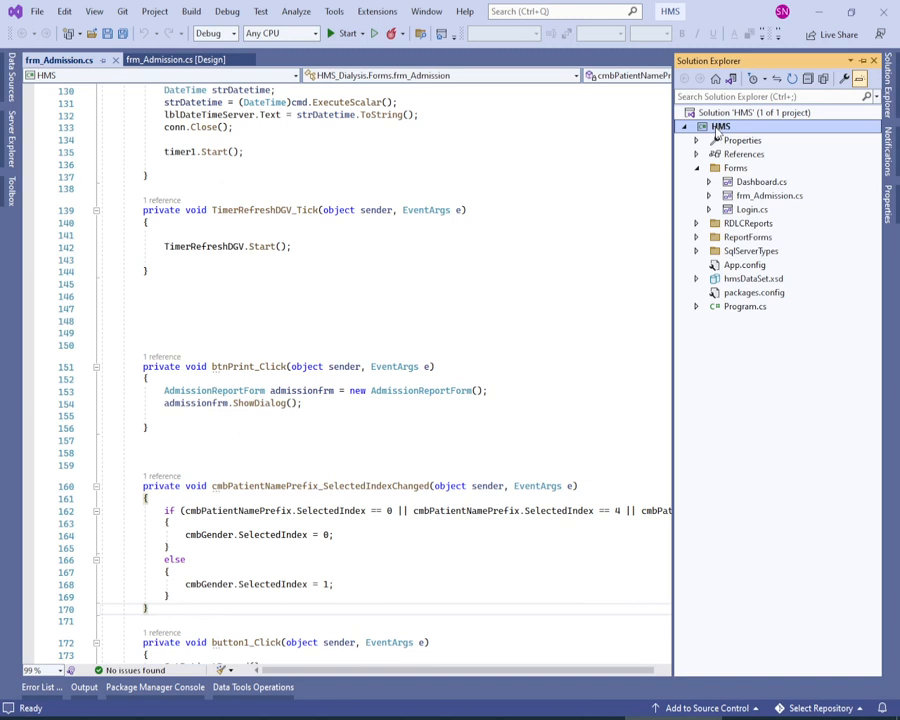
right_click(723, 131)
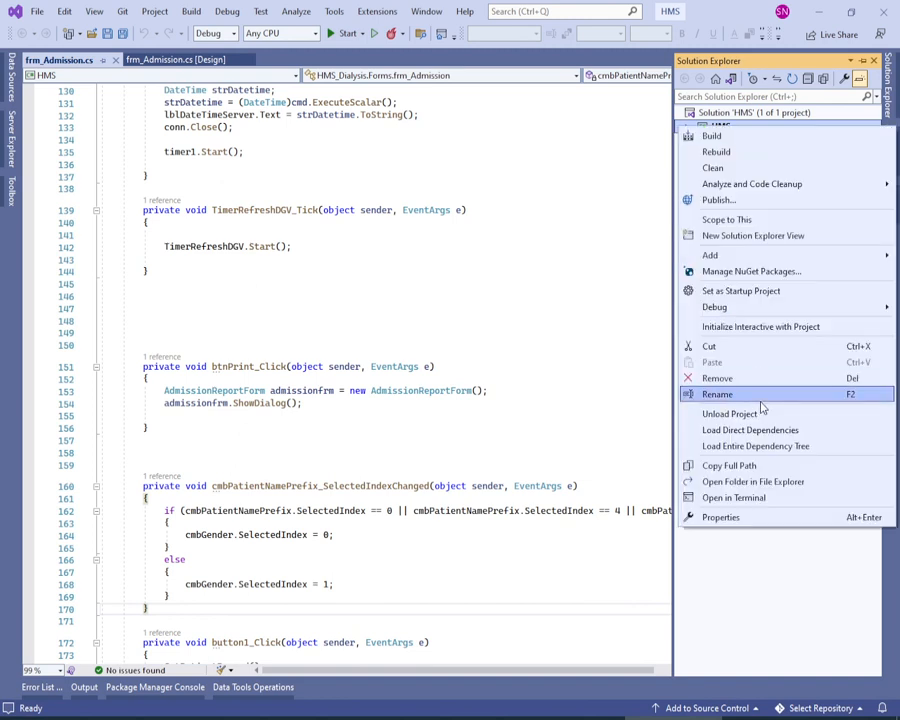
left_click(784, 484)
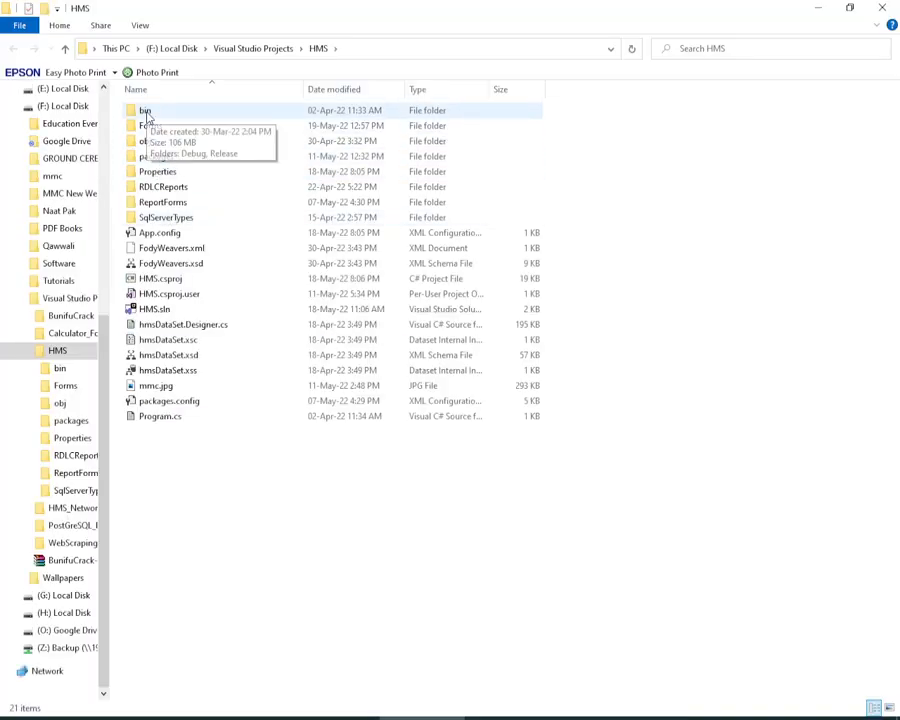
double_click(147, 114)
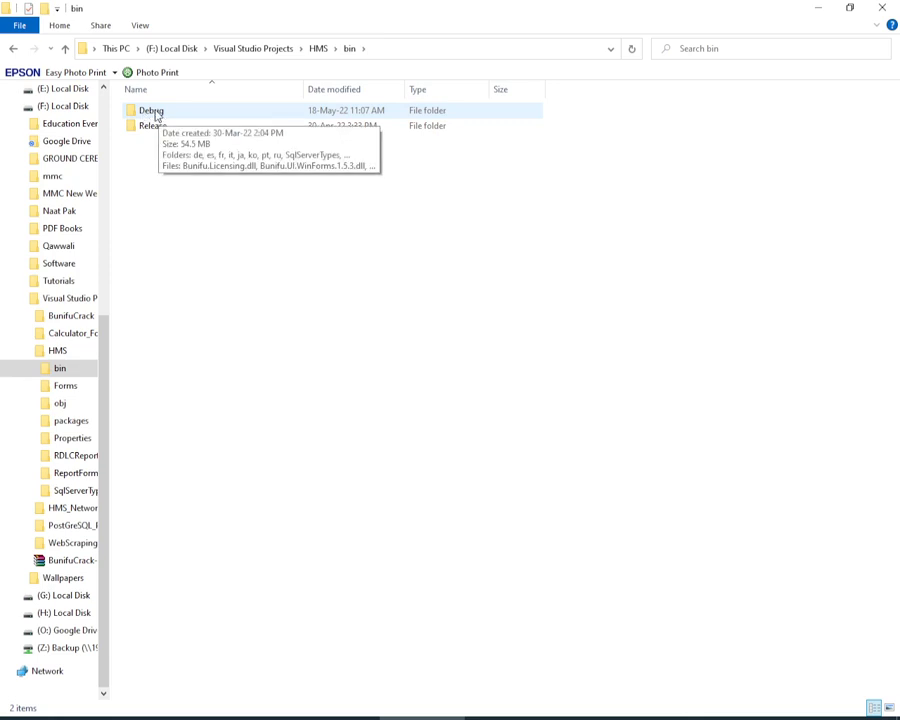
Step: Copy the Debug folder from the project's bin folder and paste it onto the desktop
left_click(156, 117)
right_click(155, 115)
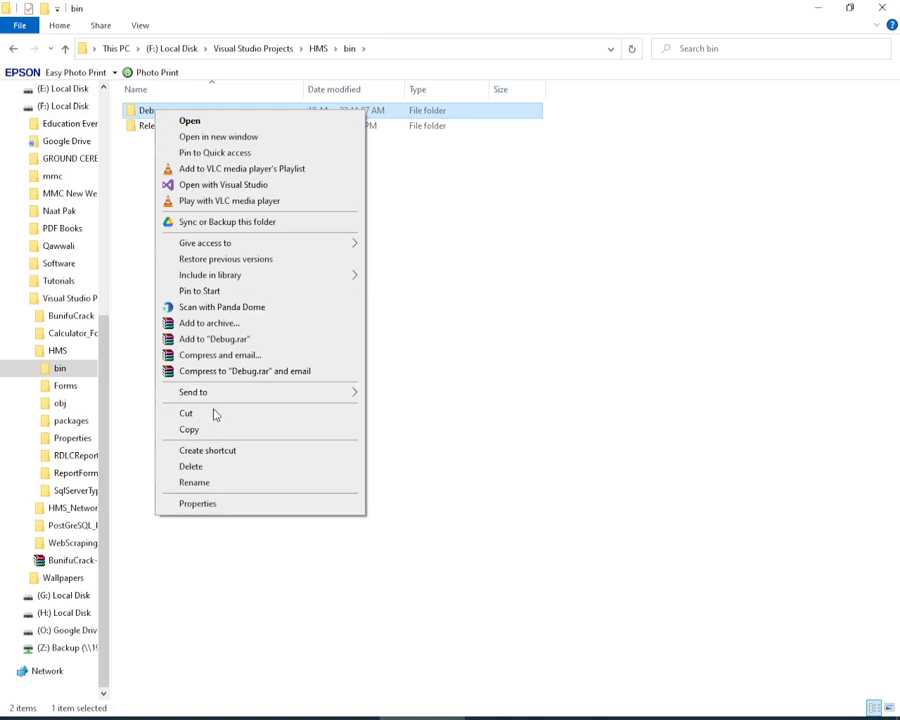
left_click(203, 433)
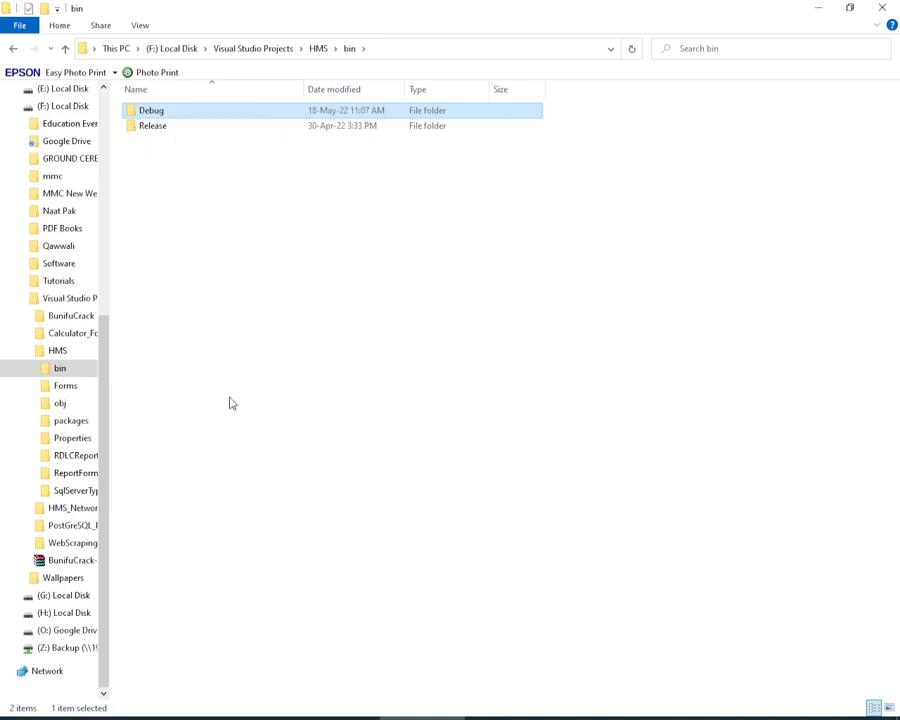
left_click(448, 714)
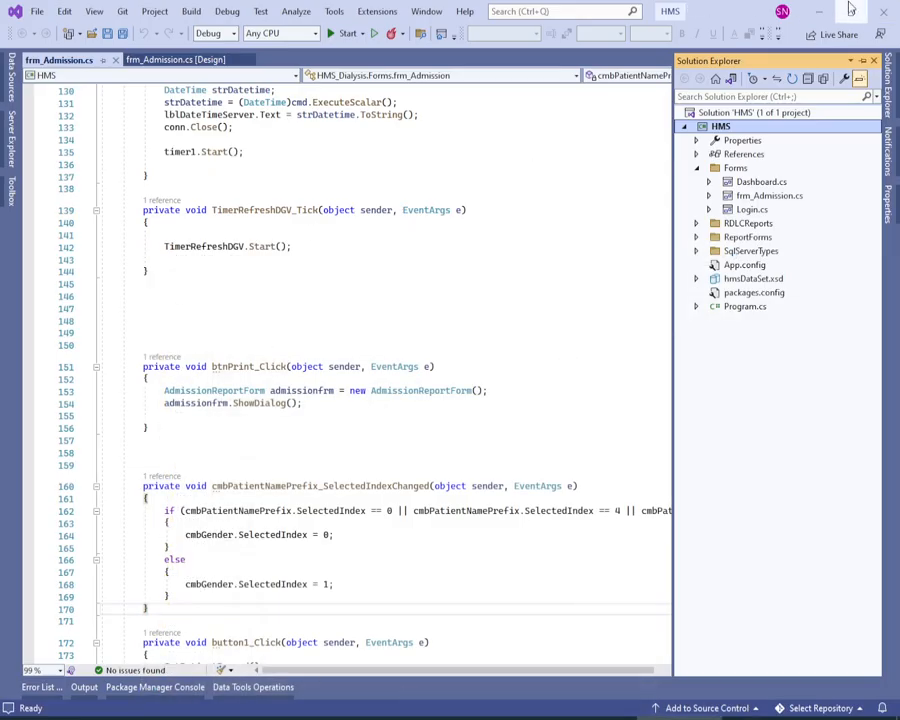
left_click(818, 10)
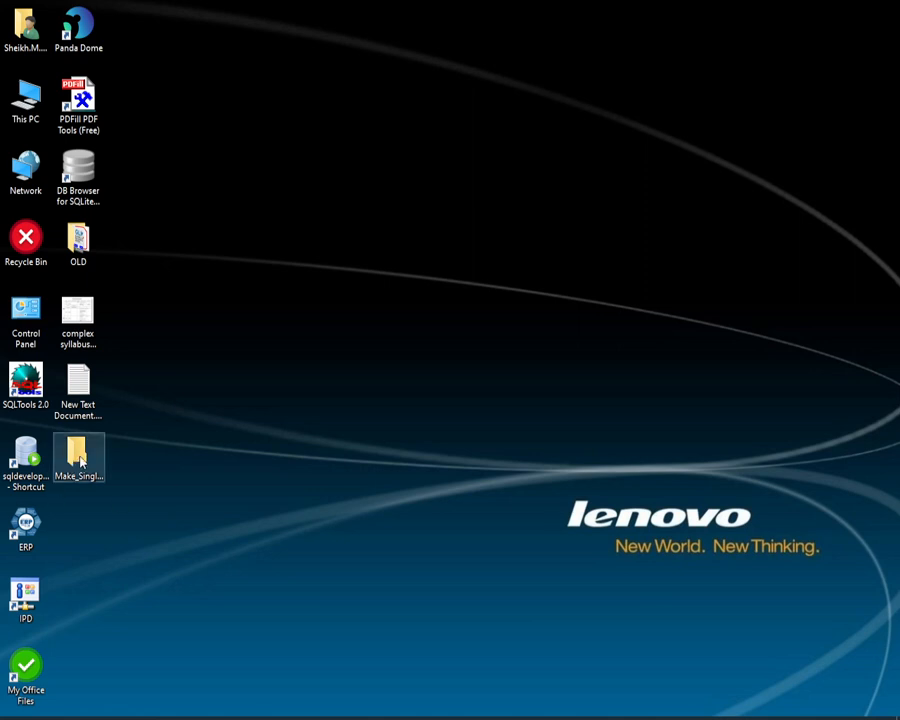
right_click(254, 343)
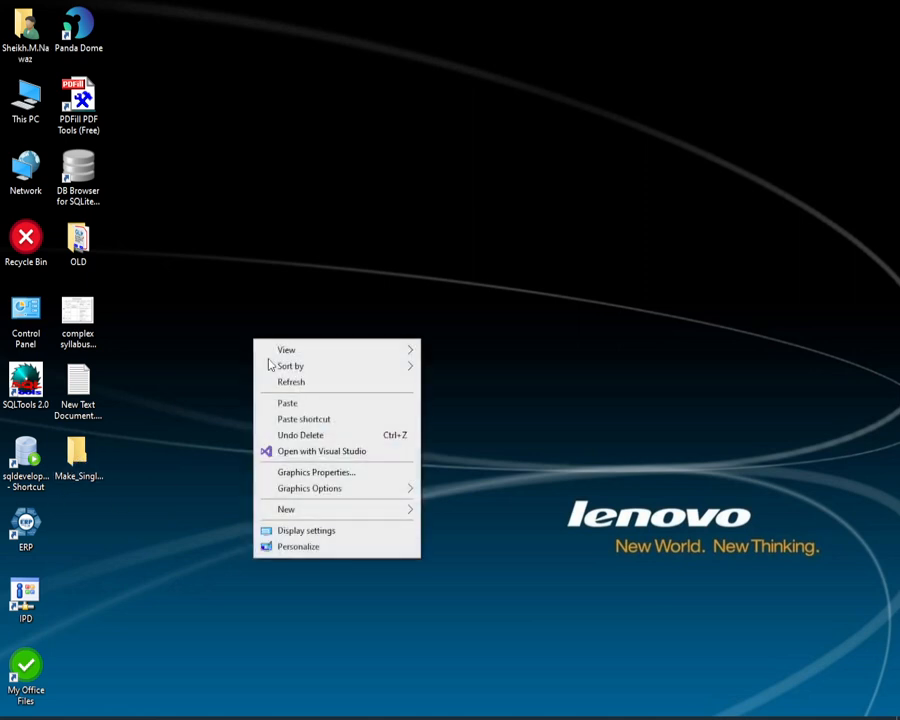
left_click(291, 404)
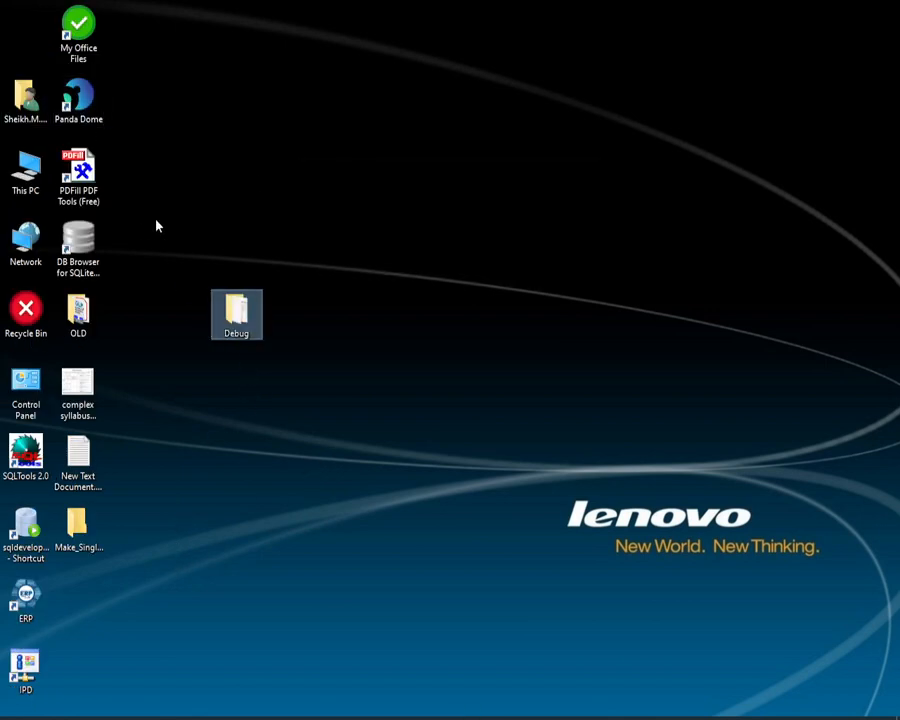
Step: Move the shifted desktop icons up so both columns are back in their original arrangement
left_click_drag(4, 2, 31, 700)
left_click_drag(34, 110, 28, 660)
left_click_drag(159, 70, 62, 545)
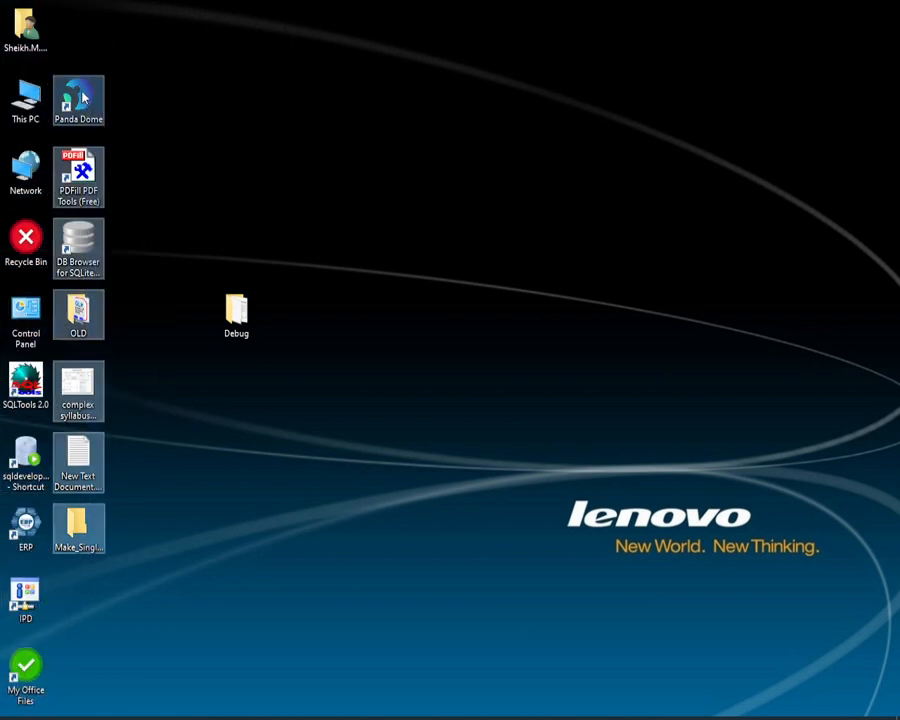
left_click_drag(84, 97, 84, 26)
left_click(337, 341)
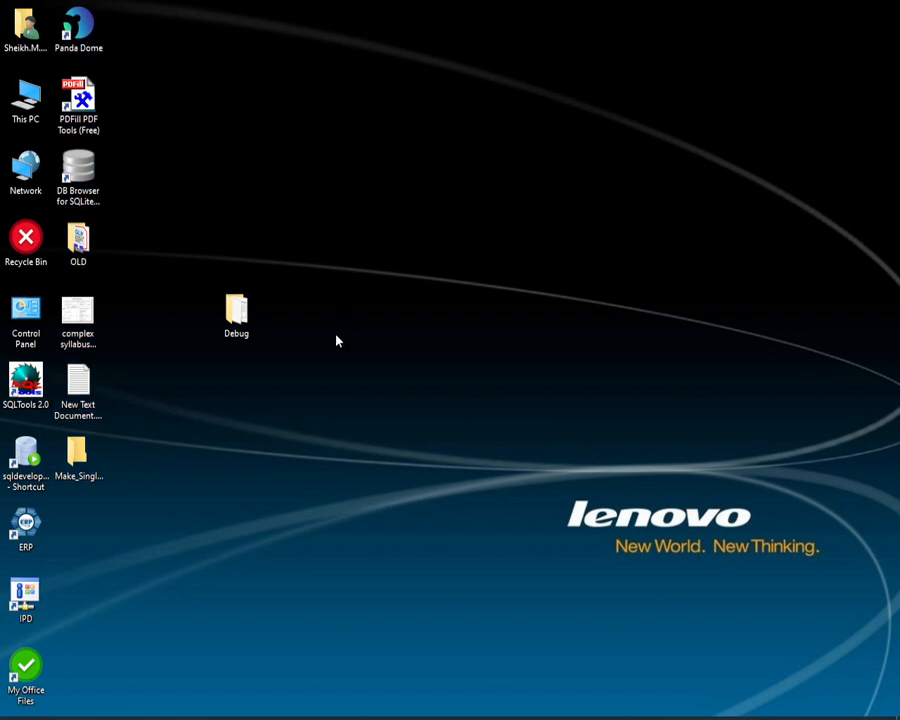
Step: Create a desktop shortcut for HMS.exe from the copied Debug folder and minimise the folder window
double_click(237, 316)
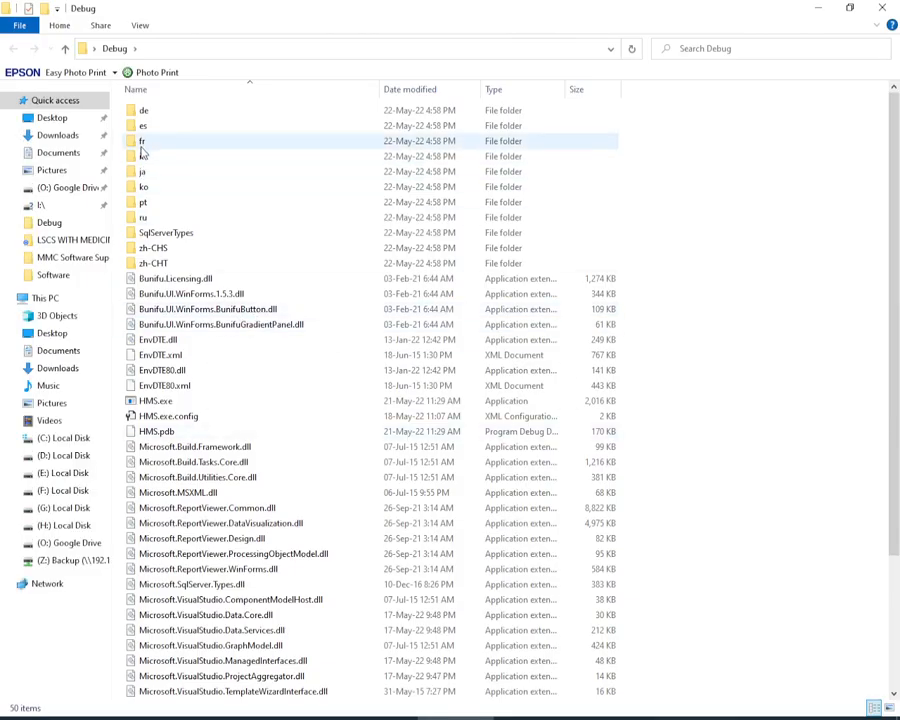
scroll(150, 350, "down", 2)
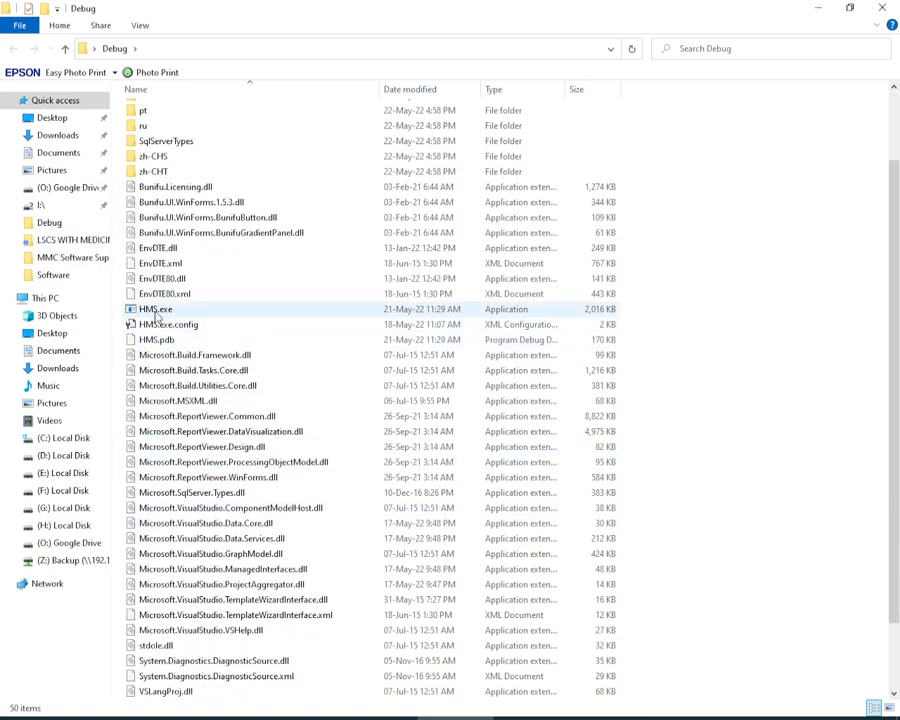
left_click(160, 314)
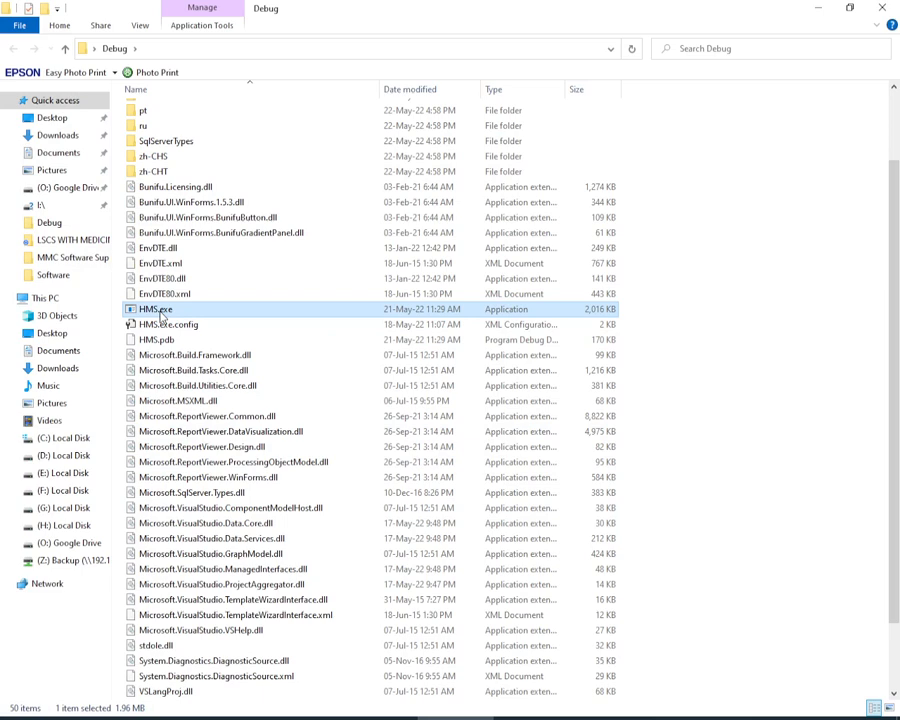
right_click(160, 314)
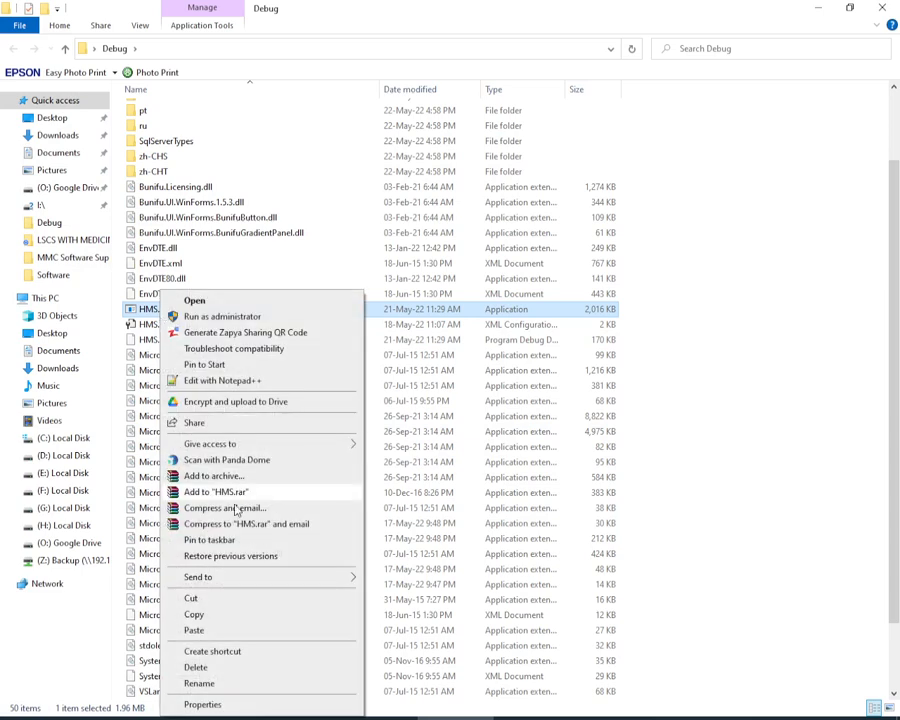
mouse_move(248, 581)
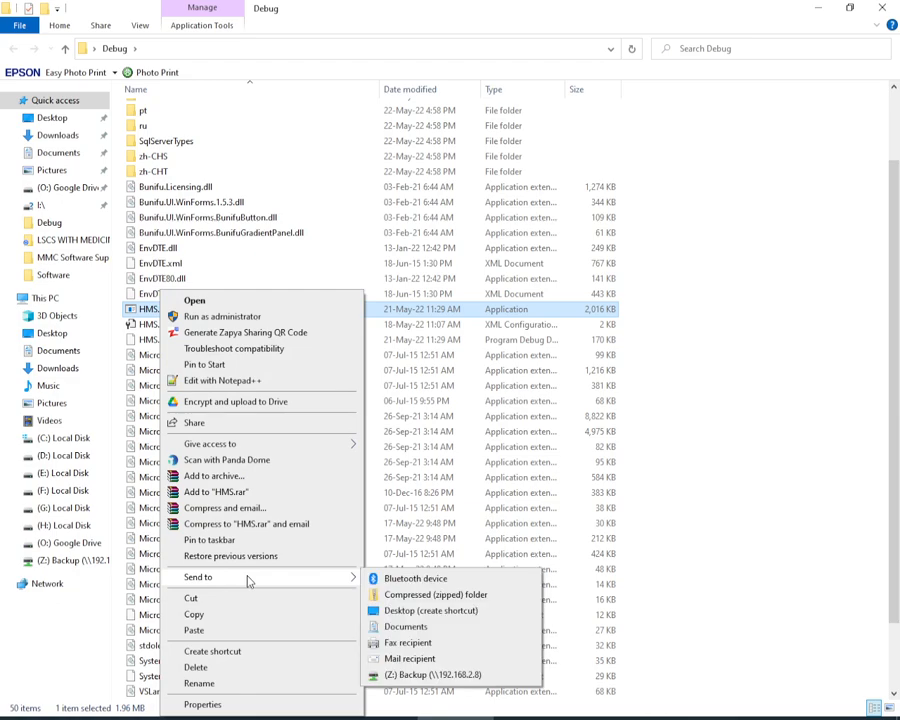
left_click(448, 611)
left_click(820, 8)
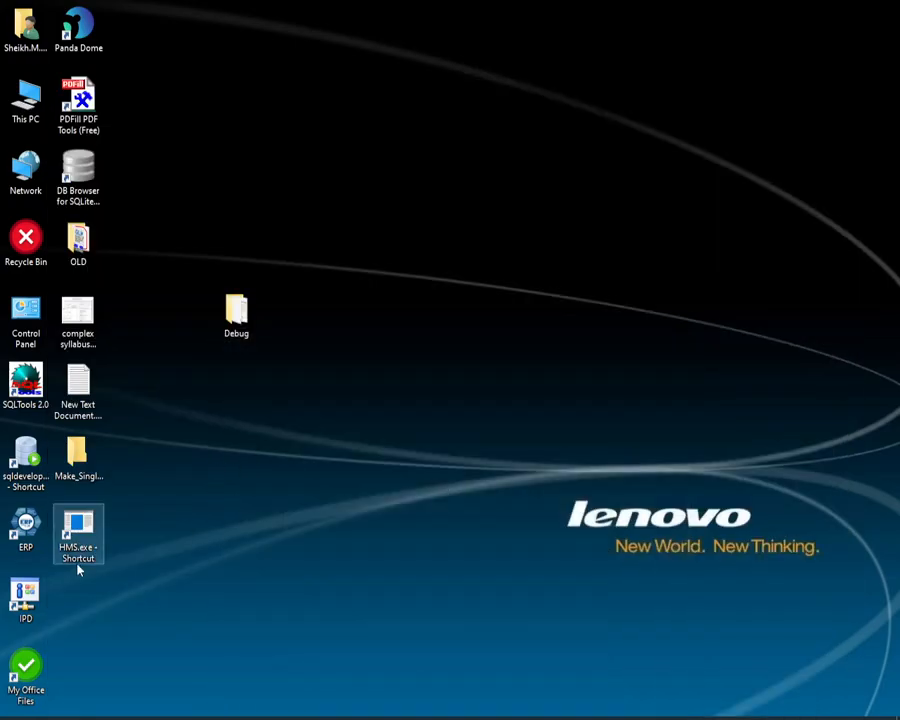
double_click(236, 312)
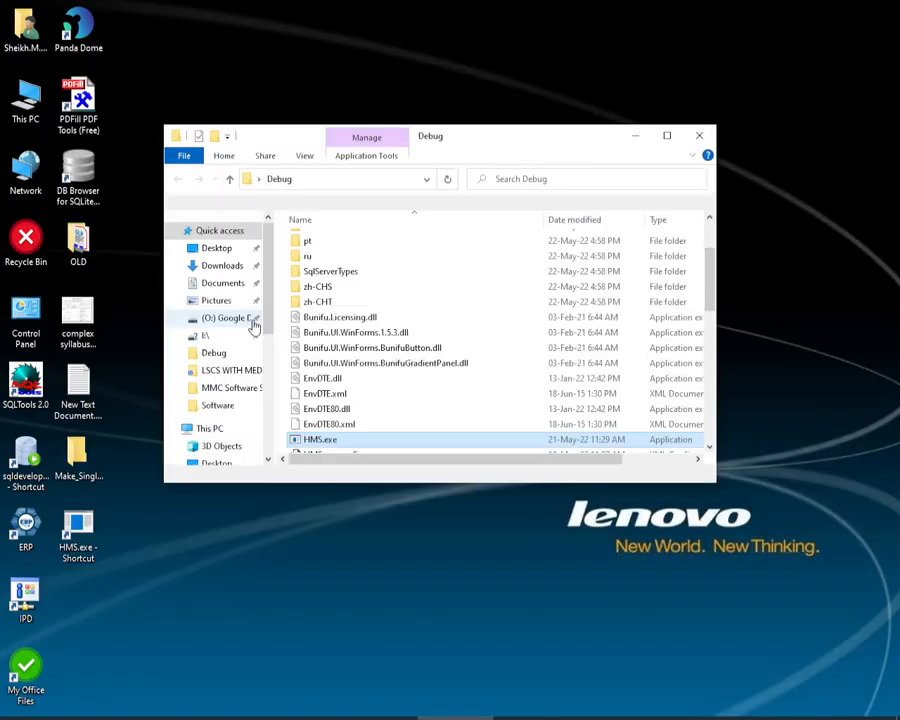
left_click(637, 137)
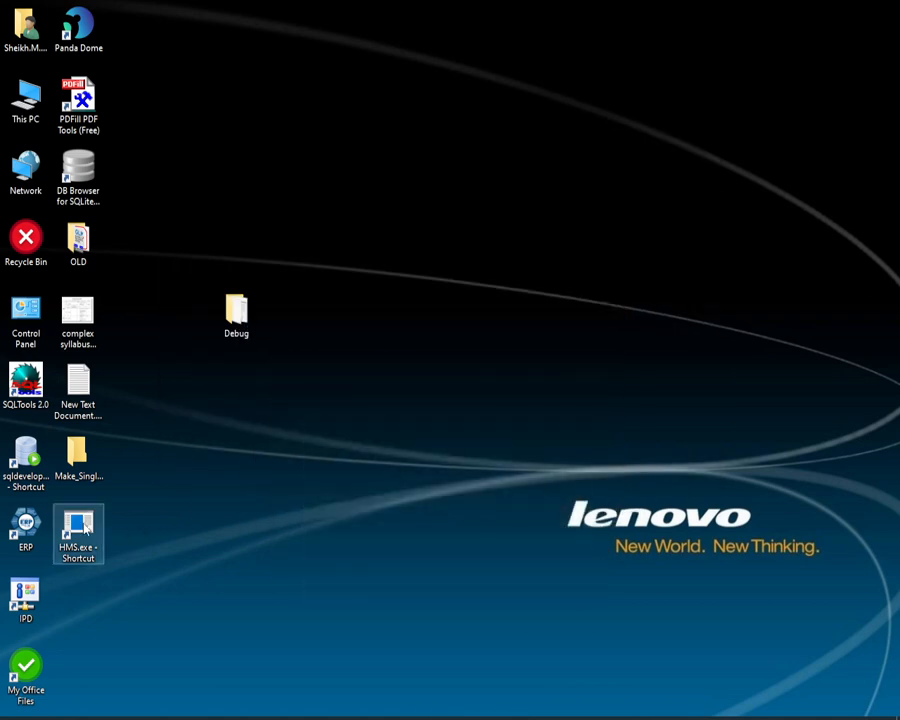
Step: Launch HMS from its desktop shortcut and open the Admission form, logging in as admin with the account password
left_click(85, 521)
type("a")
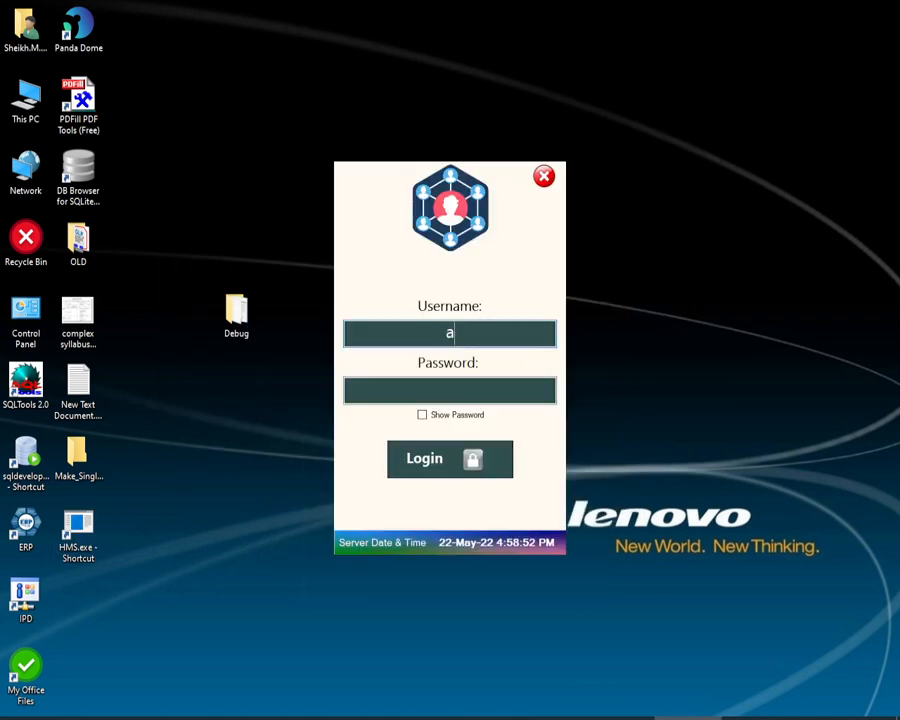
type("dmin")
key("Tab")
type("admin")
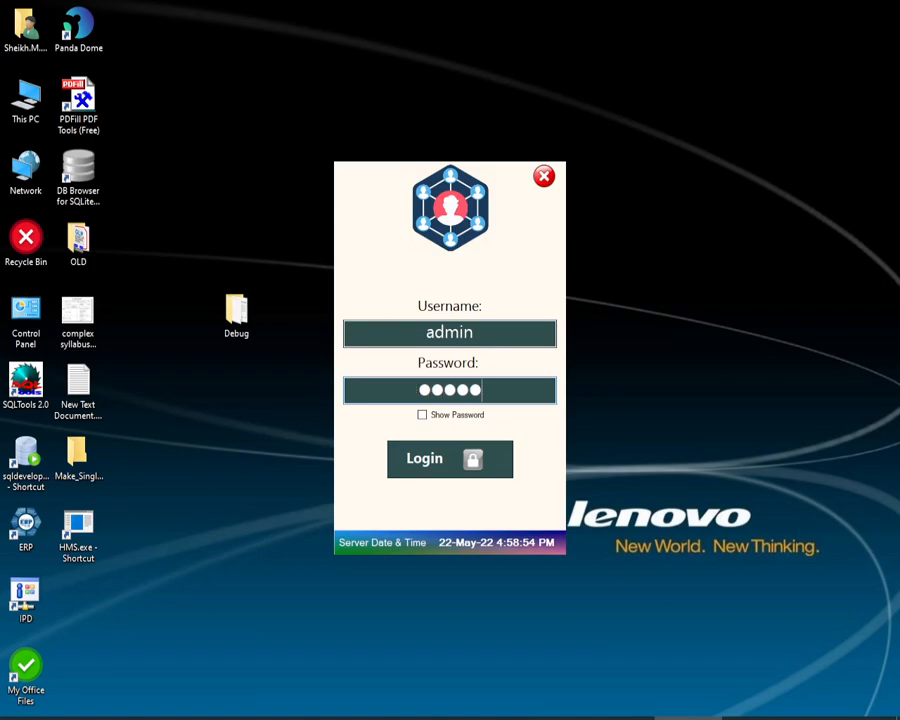
key("Return")
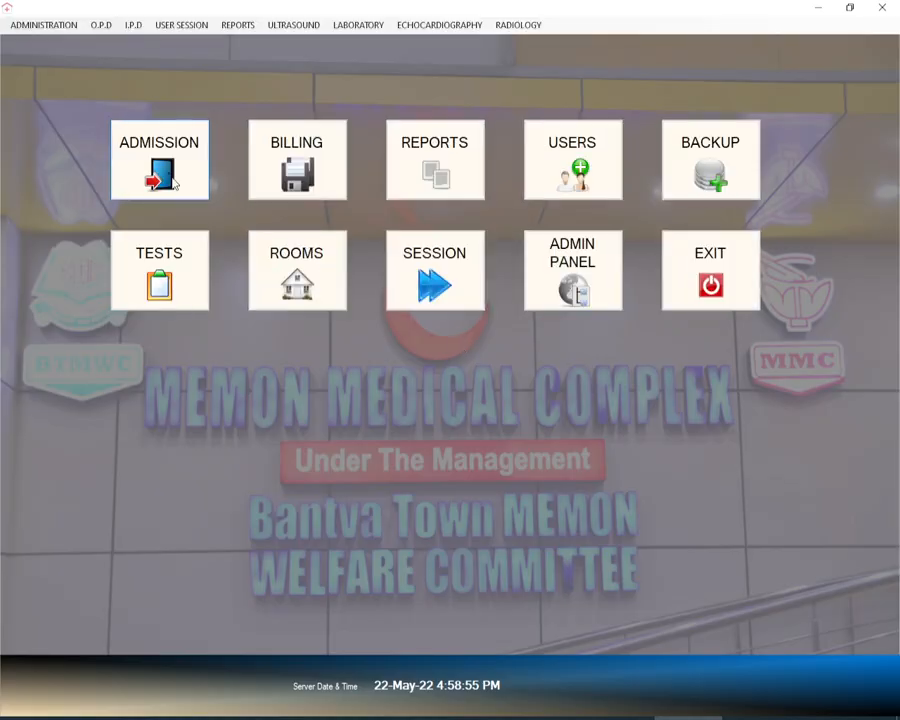
left_click(174, 182)
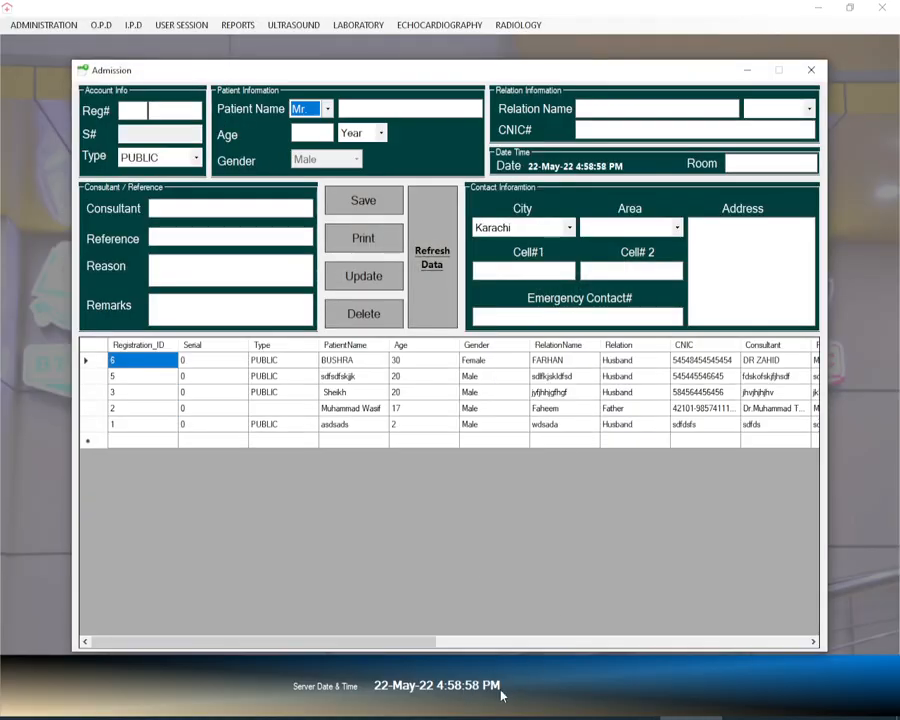
Step: Close the Admission form, exit HMS, and delete the HMS.exe shortcut from the desktop
left_click(808, 72)
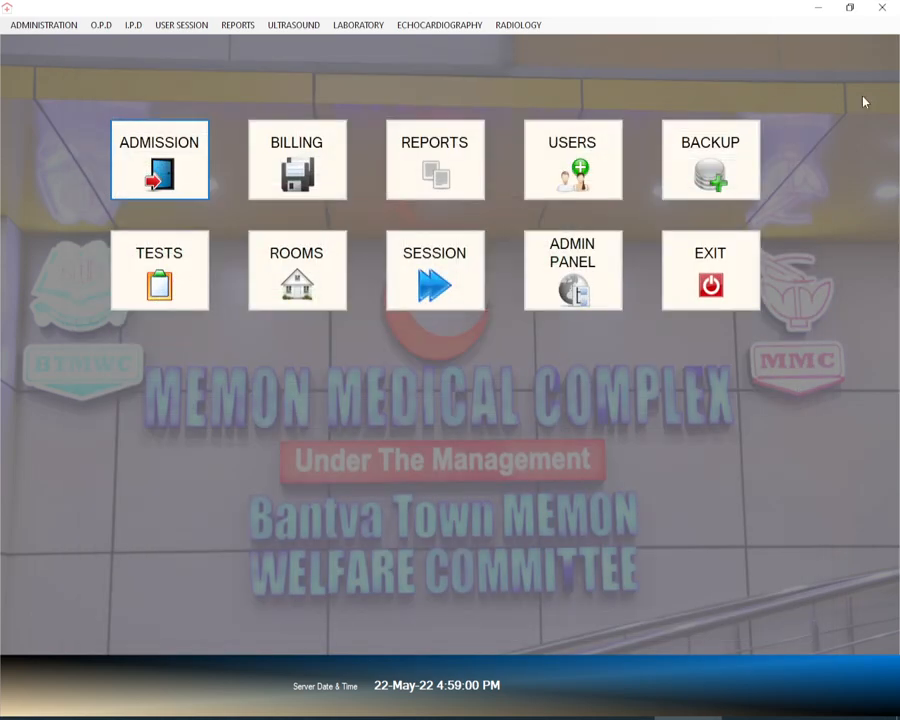
left_click(733, 291)
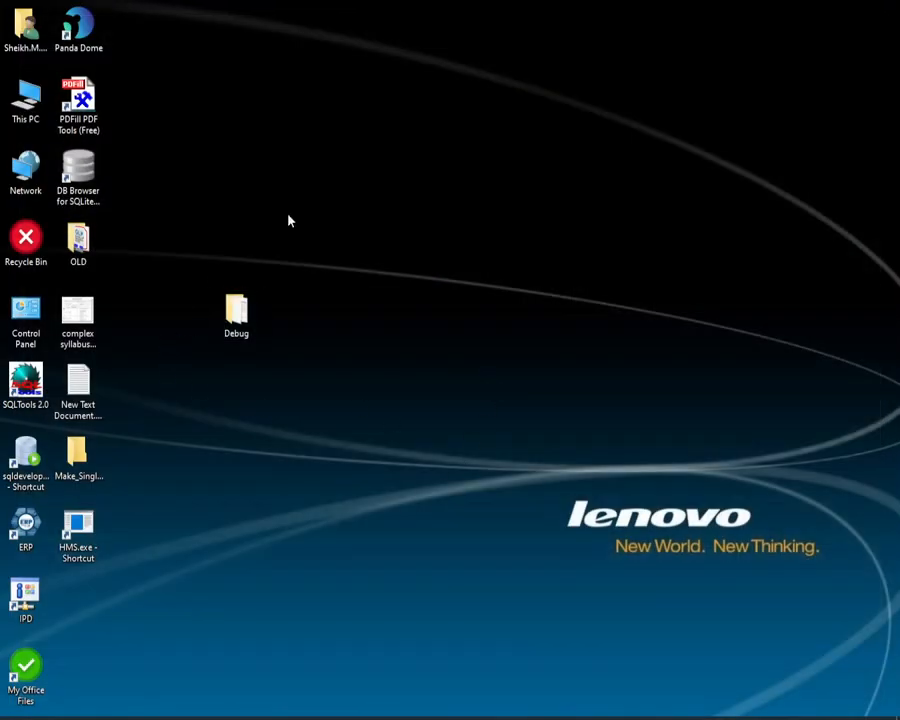
left_click_drag(100, 530, 48, 278)
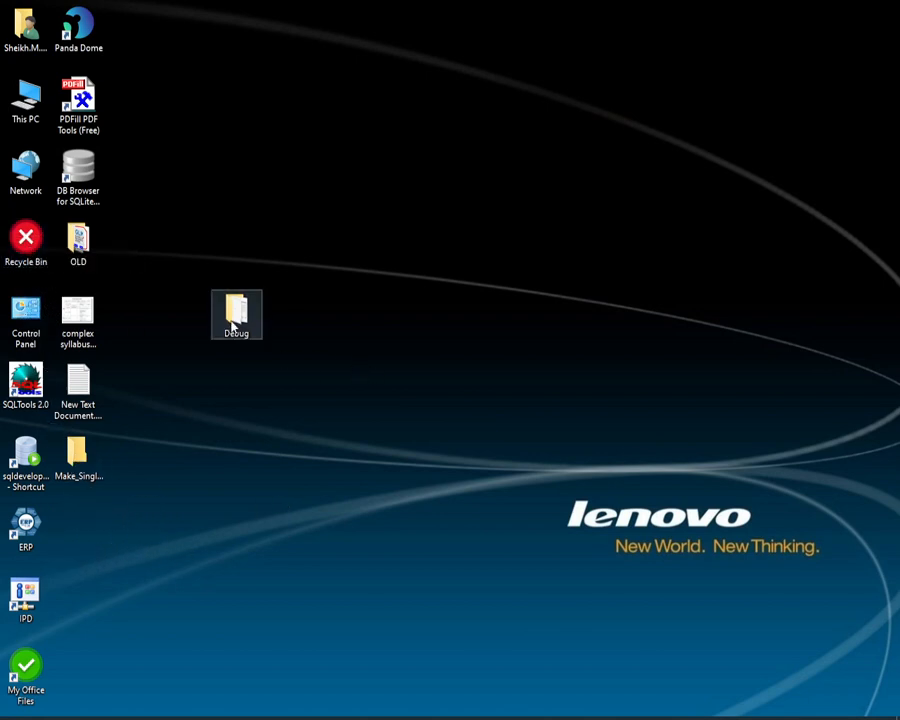
Step: Open the Debug folder on the desktop in a maximised window and look through all its subfolders and files
double_click(235, 318)
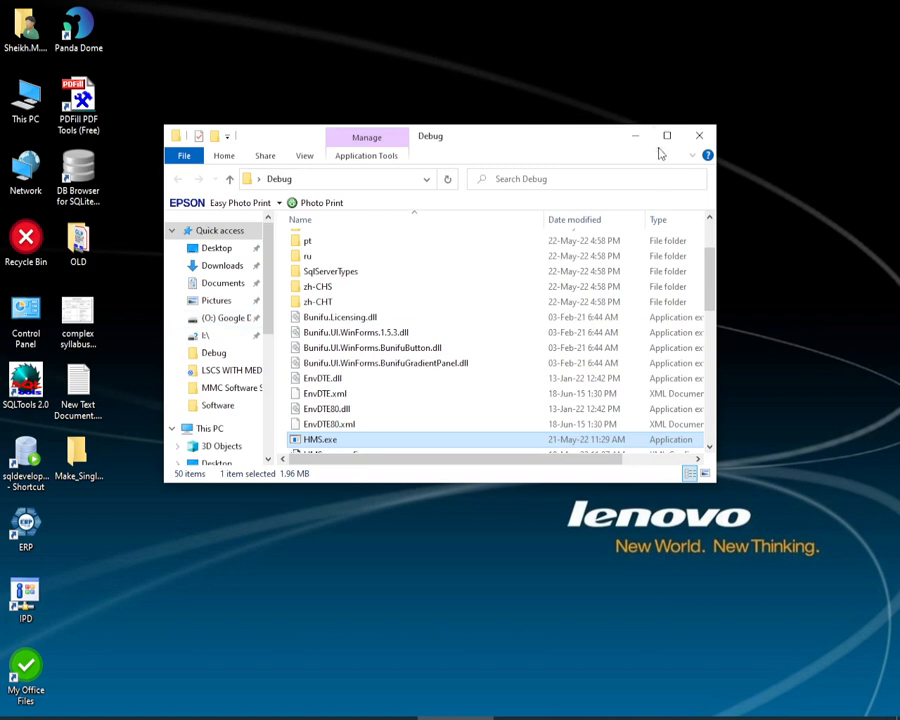
left_click(666, 136)
scroll(250, 350, "down", 2)
scroll(270, 420, "up", 4)
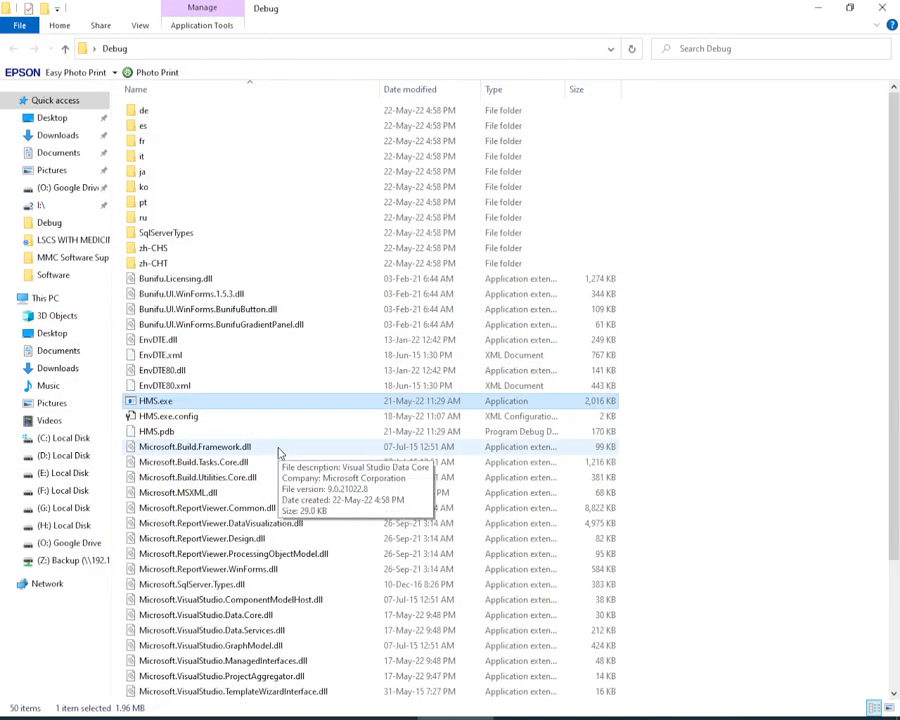
scroll(300, 410, "down", 4)
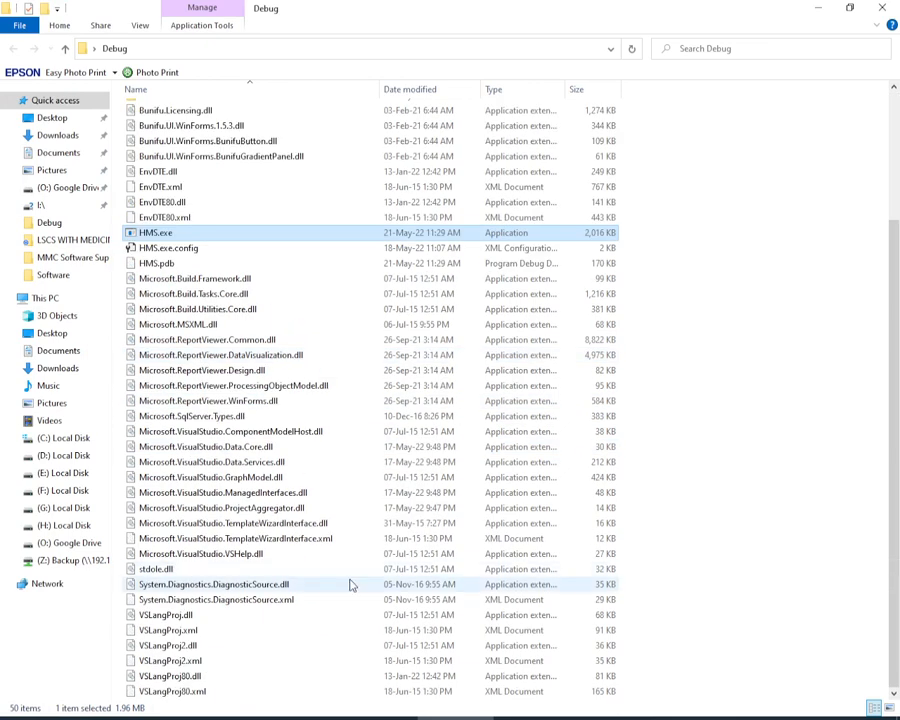
scroll(320, 520, "up", 4)
scroll(260, 360, "down", 4)
scroll(234, 578, "up", 4)
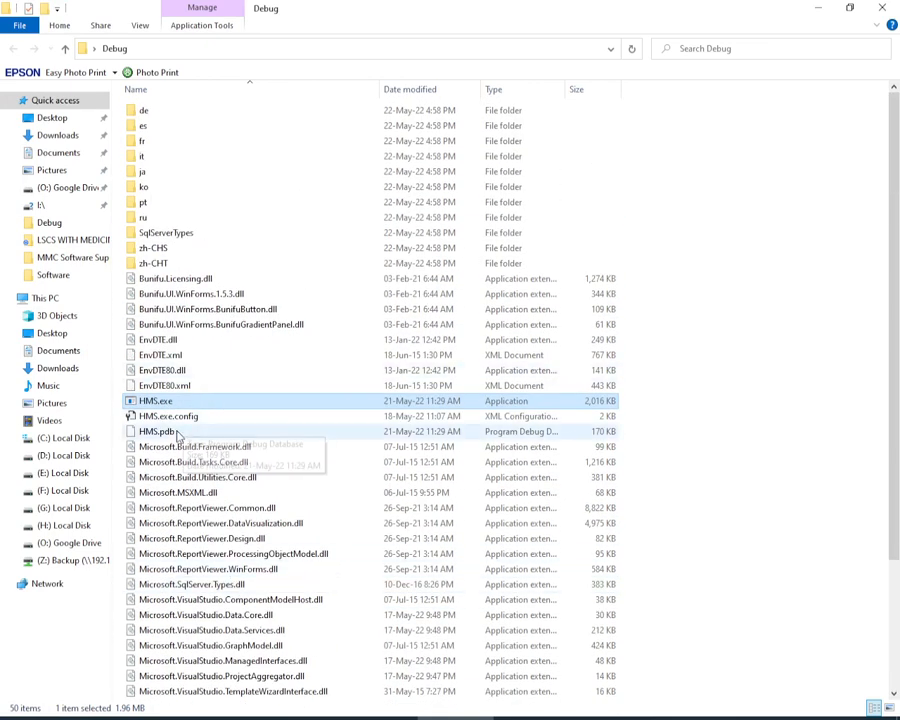
Step: Check the editing options for HMS.exe.config, review the neighbouring Debug files, and close the folder window
left_click(158, 418)
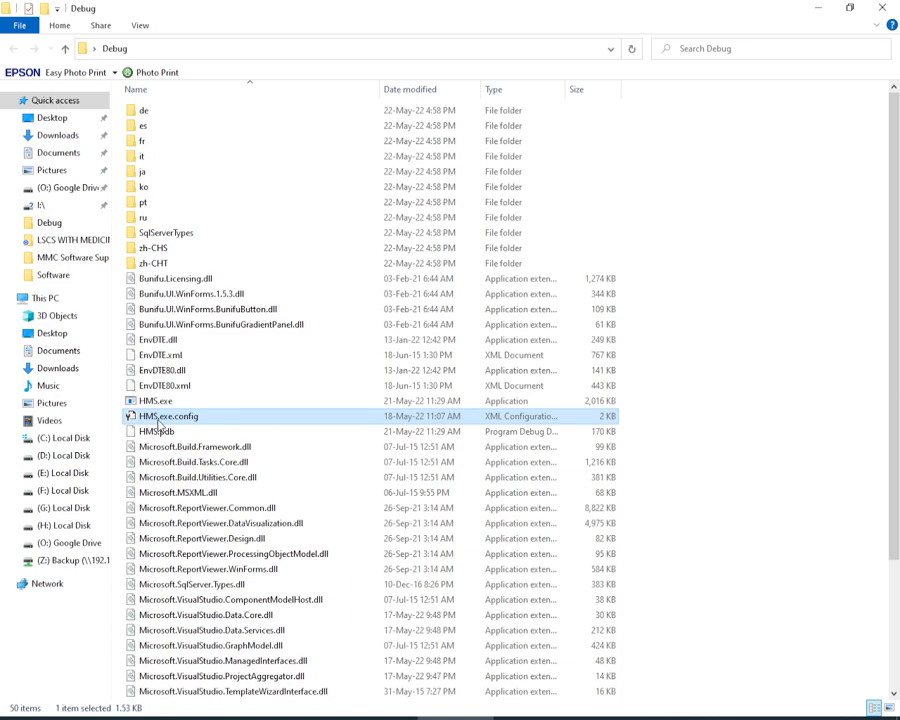
right_click(157, 422)
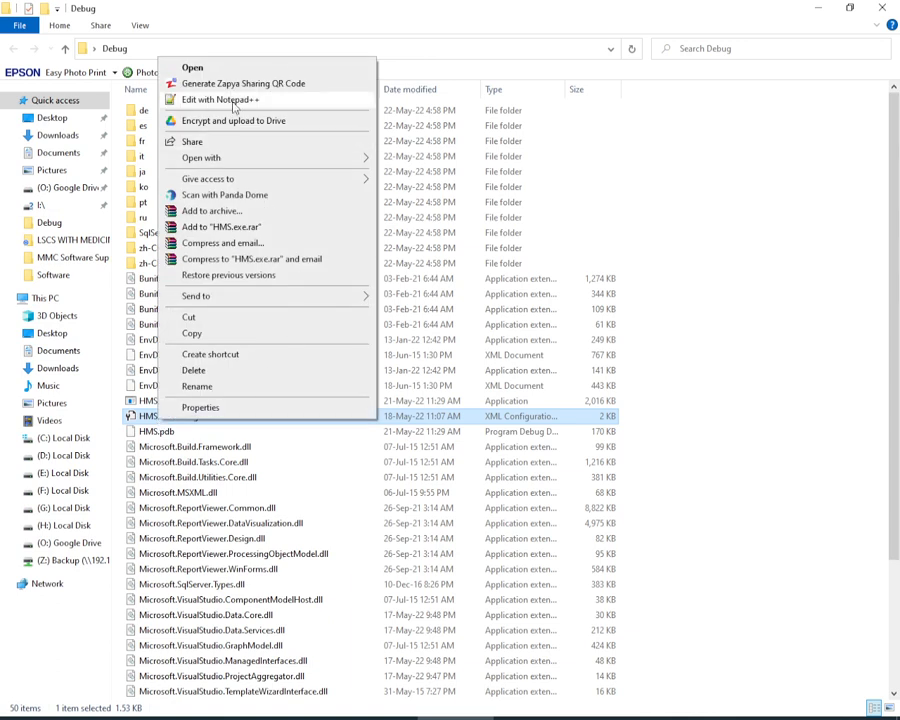
left_click(475, 240)
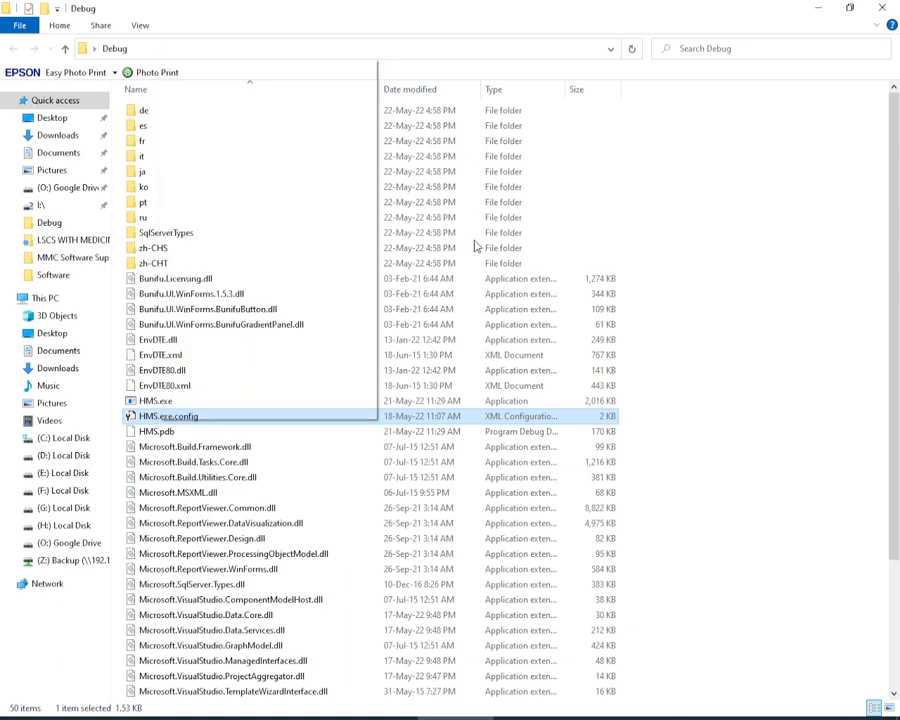
left_click(162, 403)
left_click(169, 417)
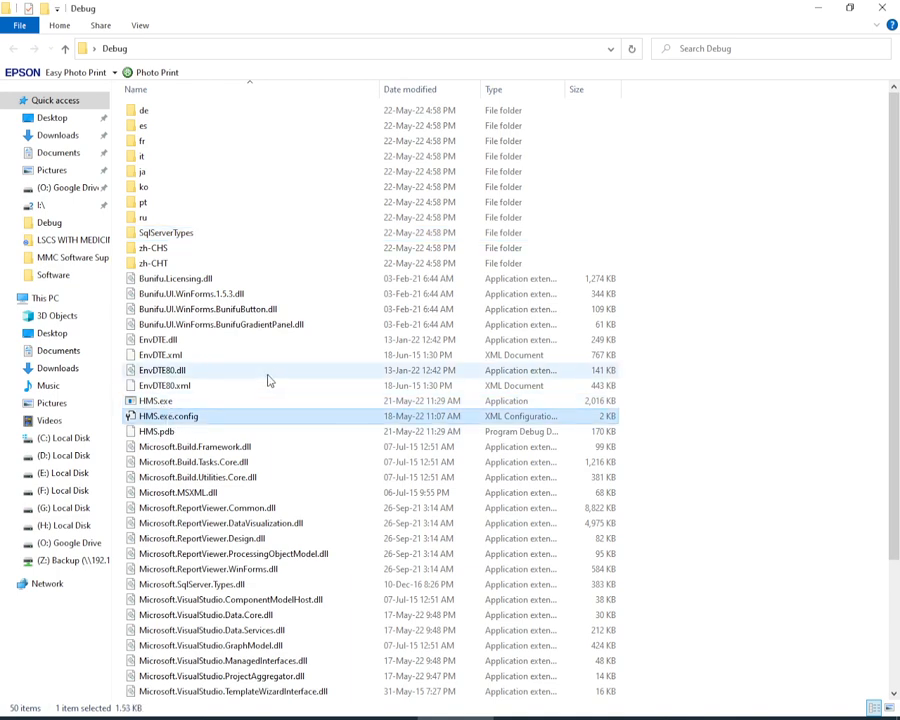
scroll(281, 485, "down", 2)
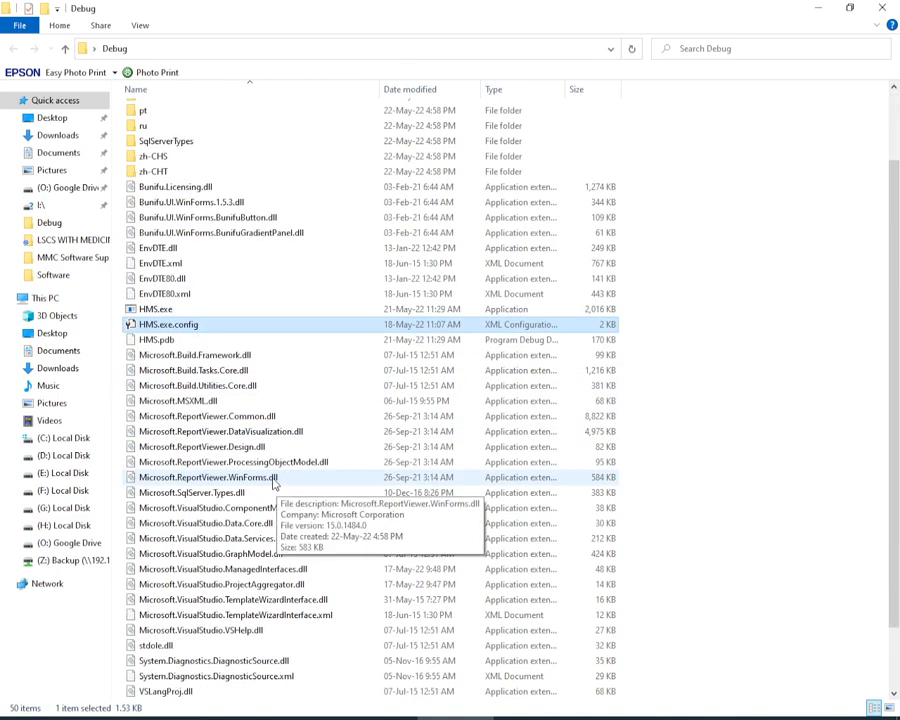
scroll(230, 420, "up", 2)
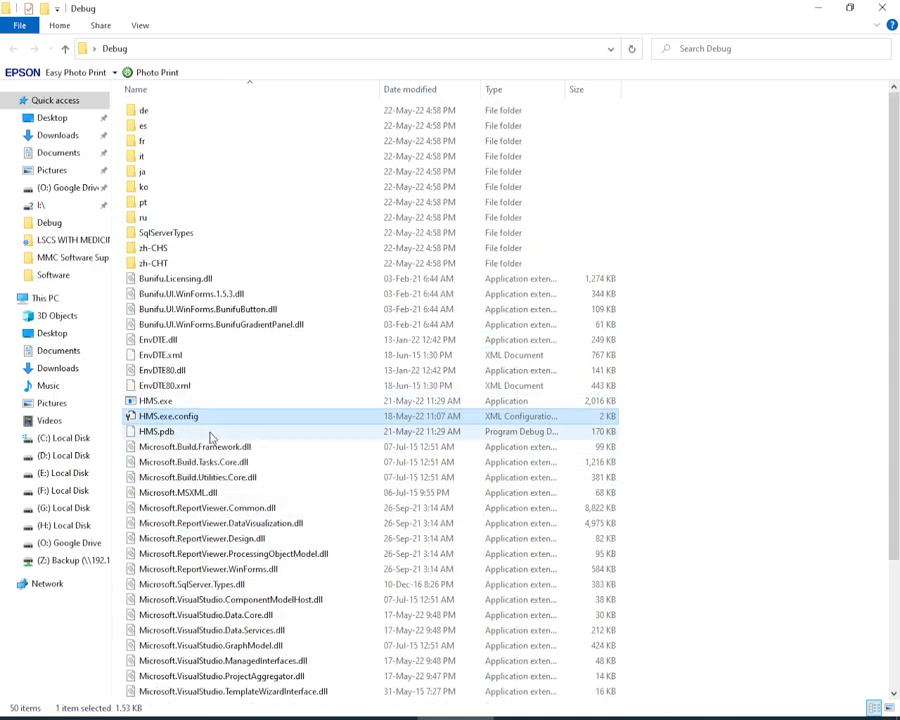
scroll(210, 430, "down", 4)
scroll(378, 464, "up", 4)
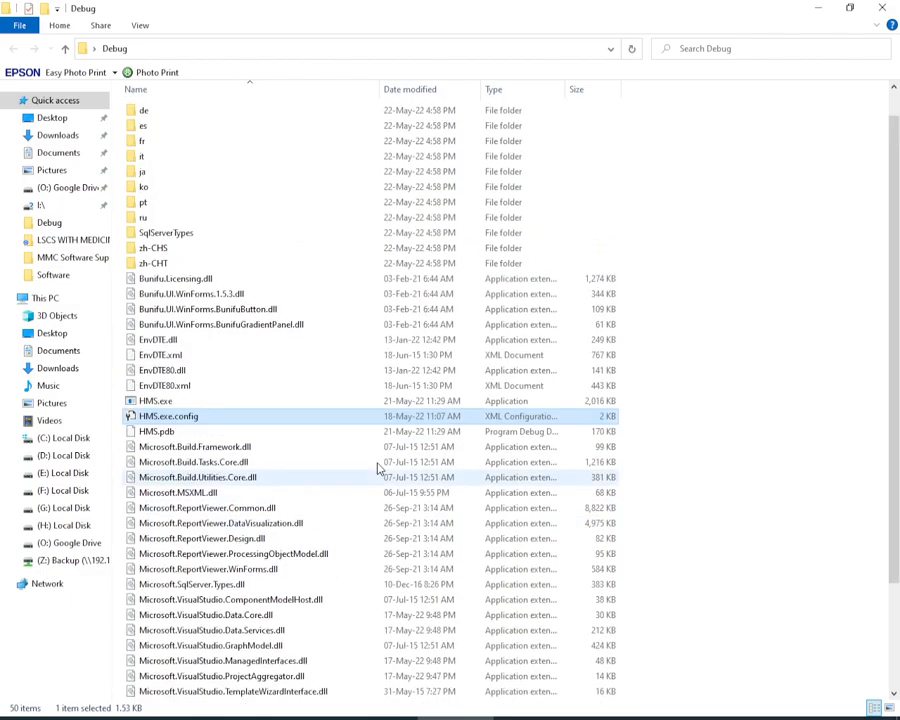
left_click(882, 8)
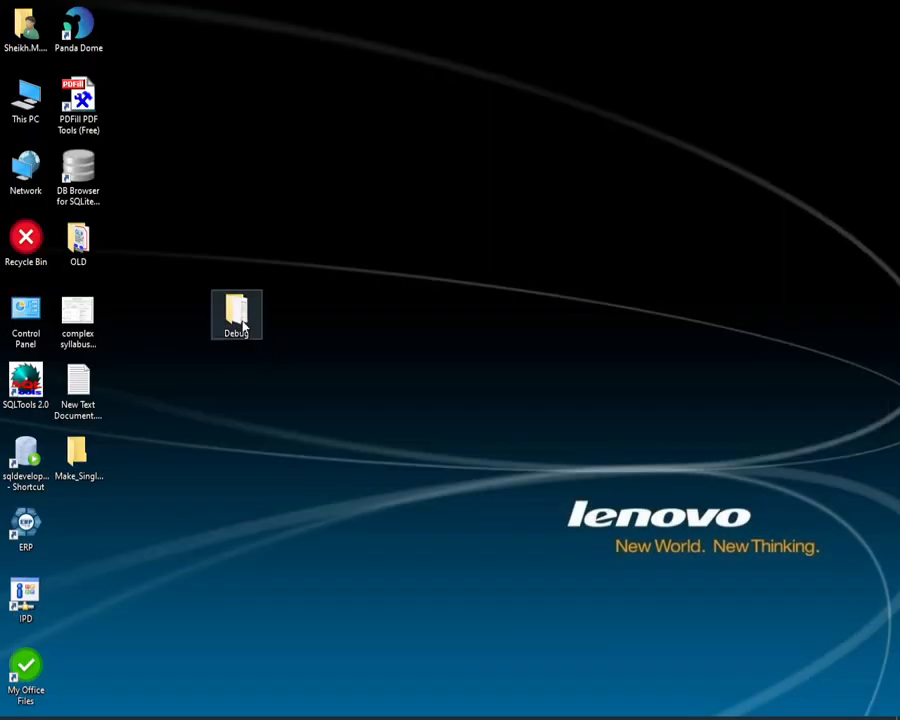
Step: Reopen the desktop Debug folder, launch HMS.exe directly from it, and close the application again
double_click(240, 318)
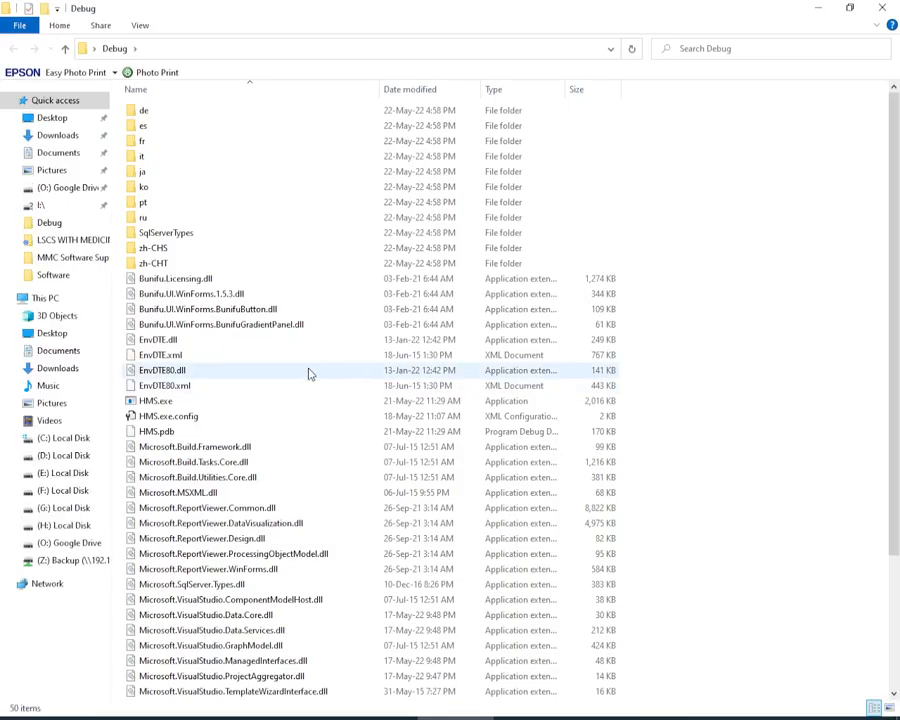
scroll(308, 374, "down", 4)
left_click(150, 233)
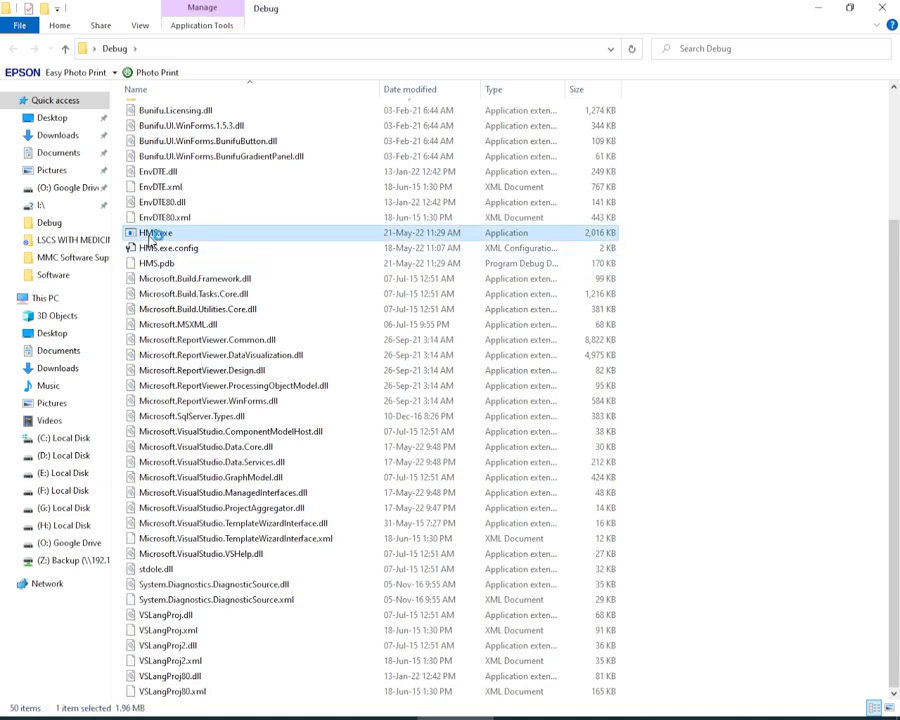
left_click(542, 176)
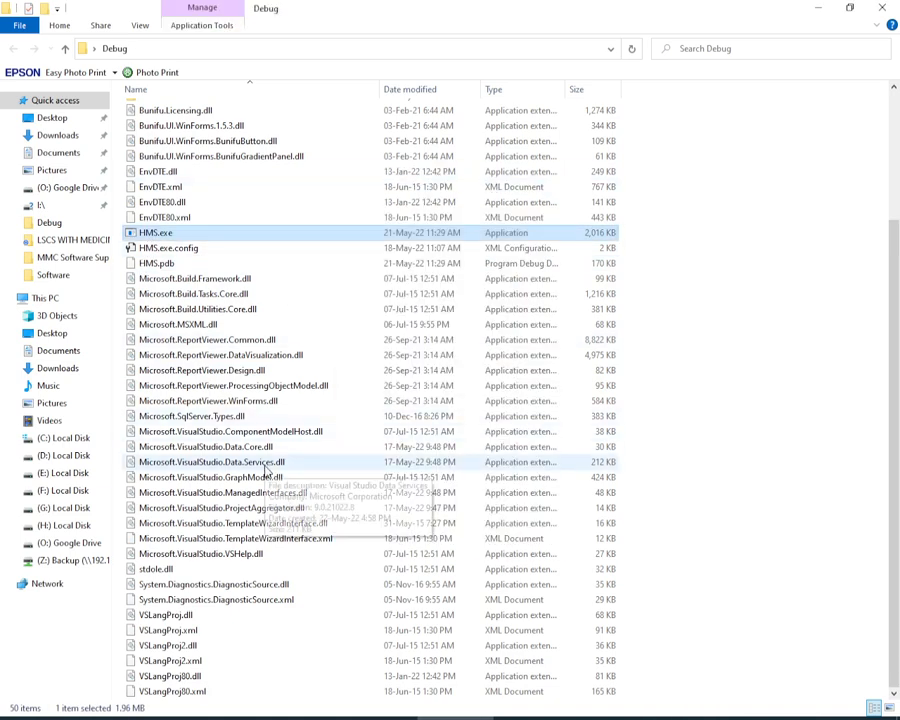
Step: Look over the actions available for HMS.exe.config and the DLL files in the Debug folder, and close the folder
scroll(286, 472, "up", 4)
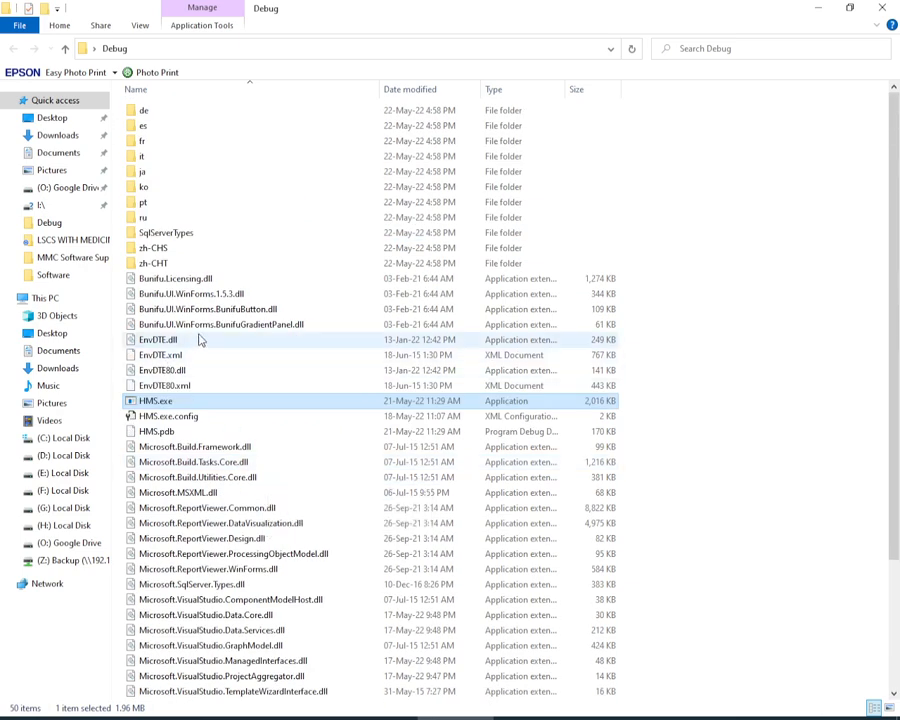
left_click(172, 417)
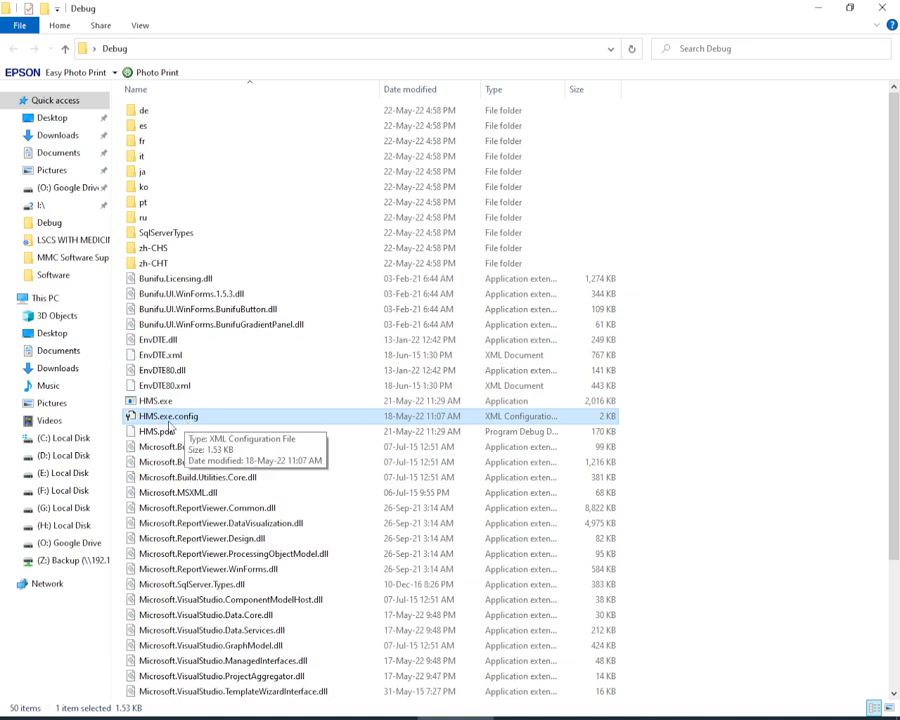
right_click(173, 421)
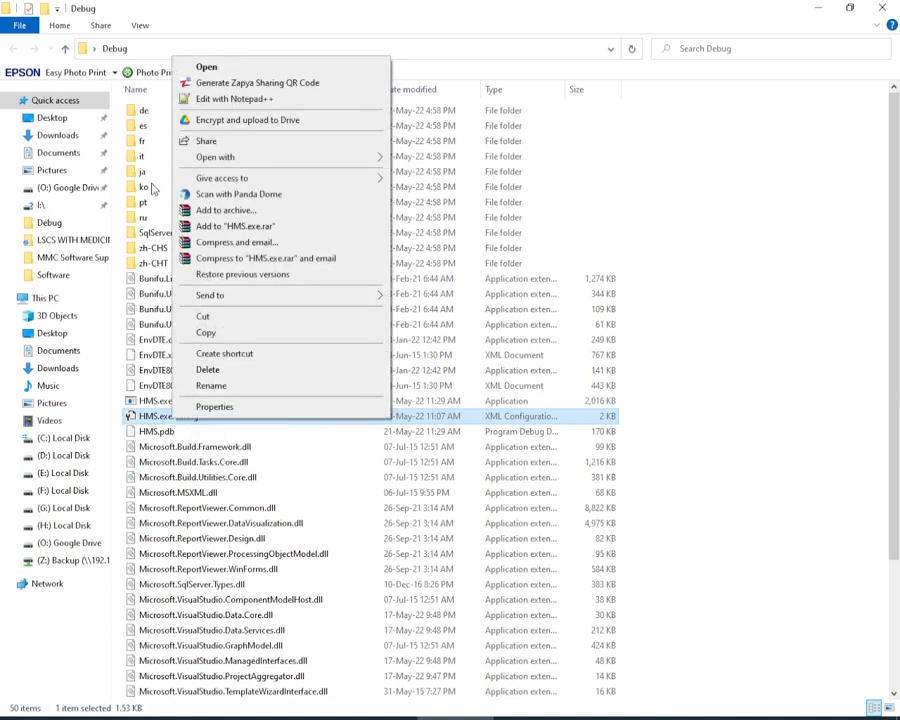
left_click(189, 524)
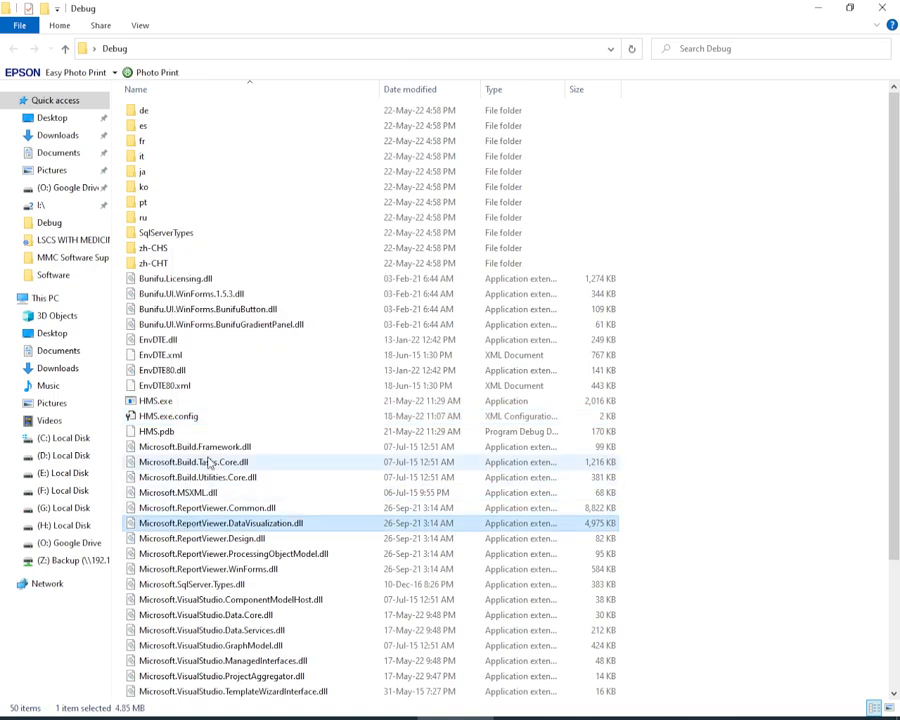
scroll(229, 446, "down", 1)
scroll(229, 446, "down", 2)
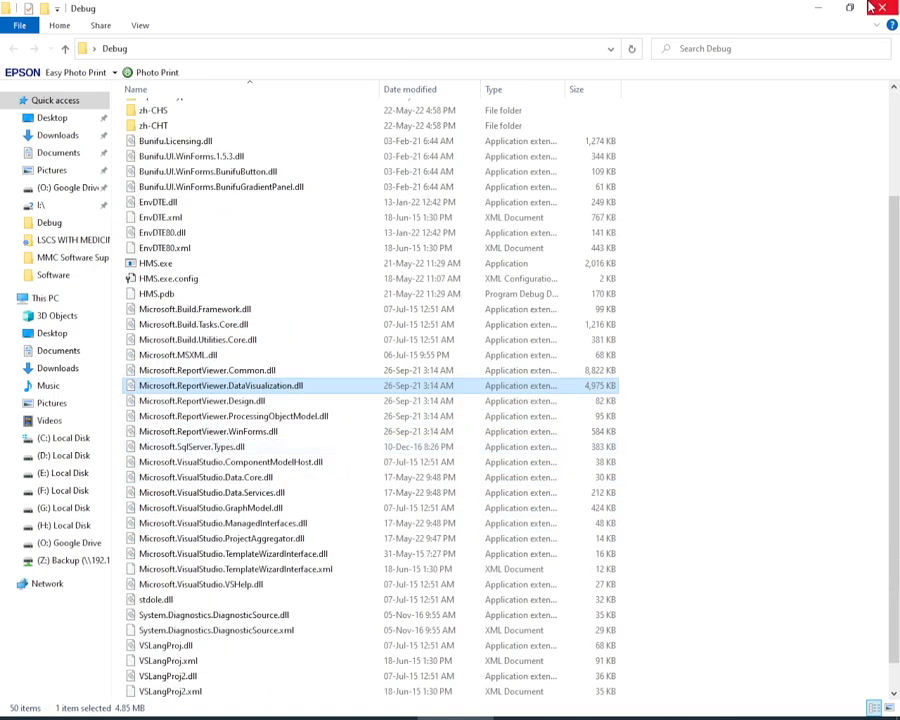
scroll(382, 338, "up", 3)
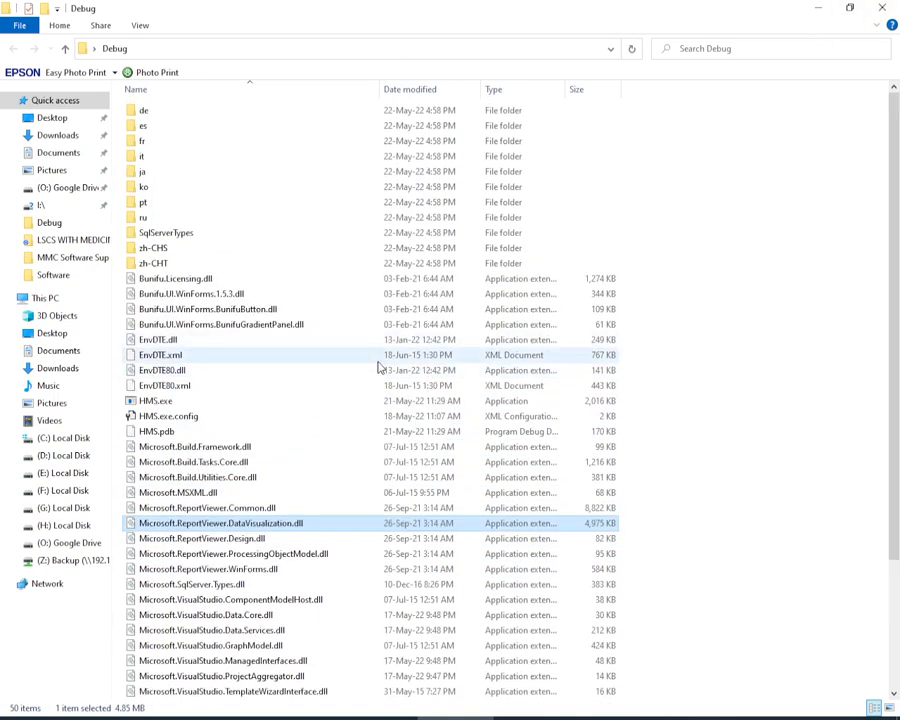
scroll(378, 373, "down", 4)
scroll(378, 373, "up", 4)
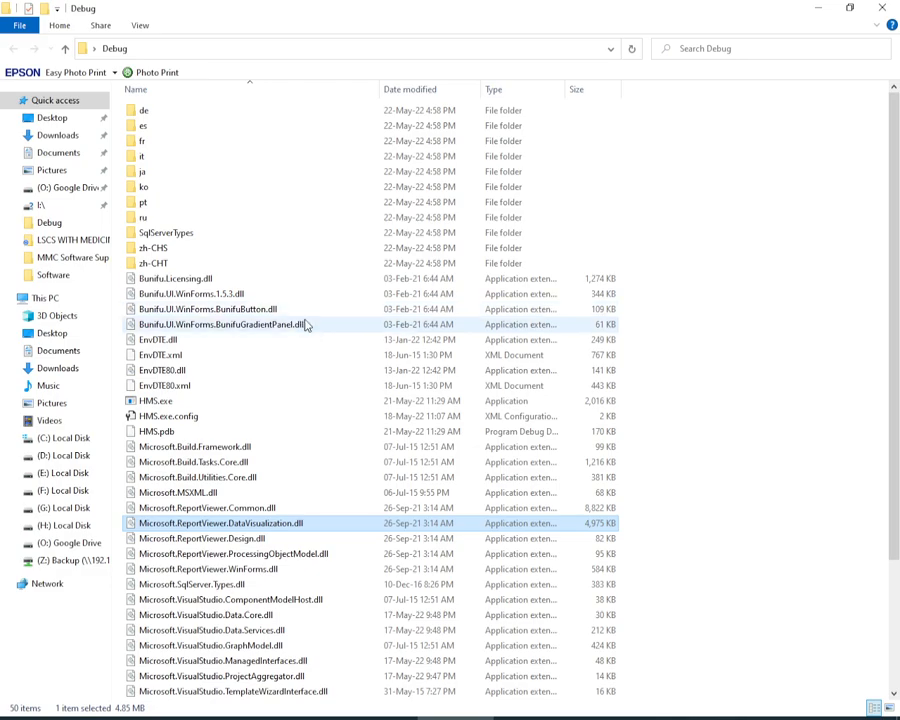
left_click(882, 7)
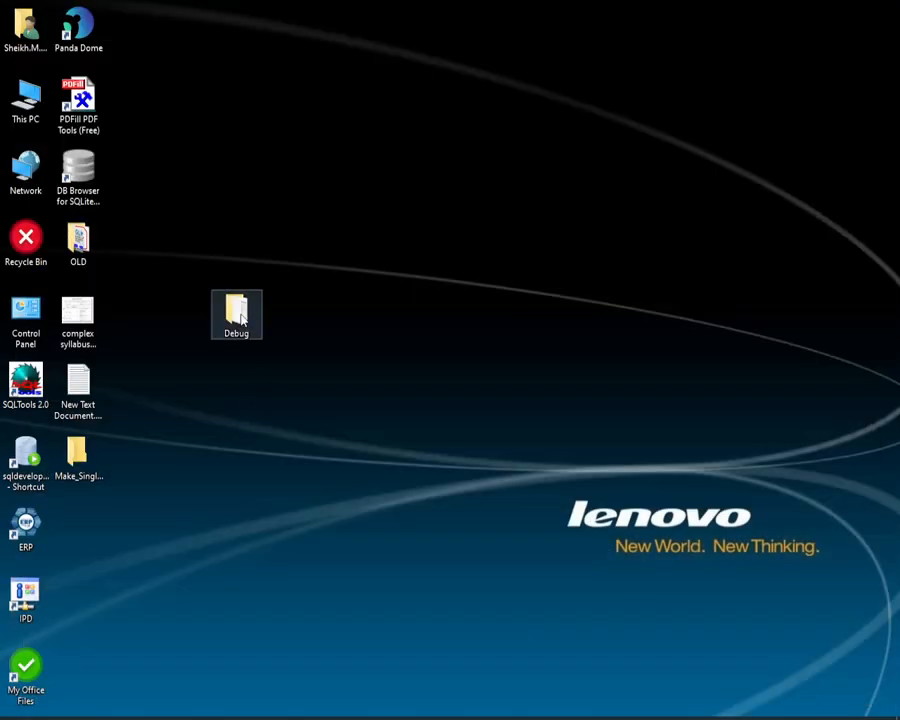
mouse_move(240, 318)
left_mouse_down()
mouse_move(264, 351)
mouse_move(248, 329)
mouse_move(246, 336)
left_mouse_up()
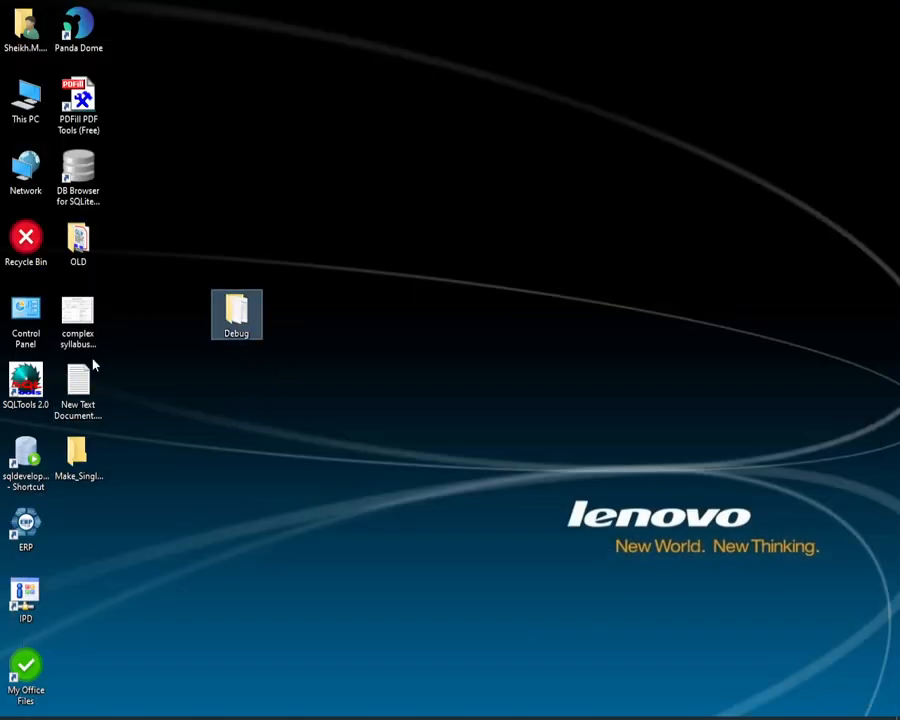
double_click(79, 385)
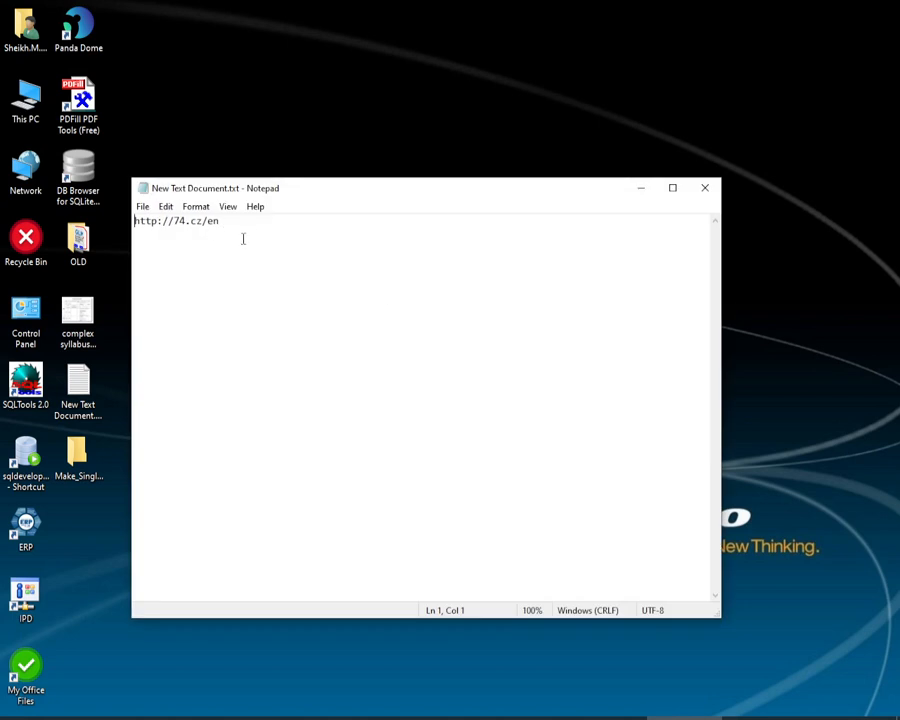
key("ctrl+a")
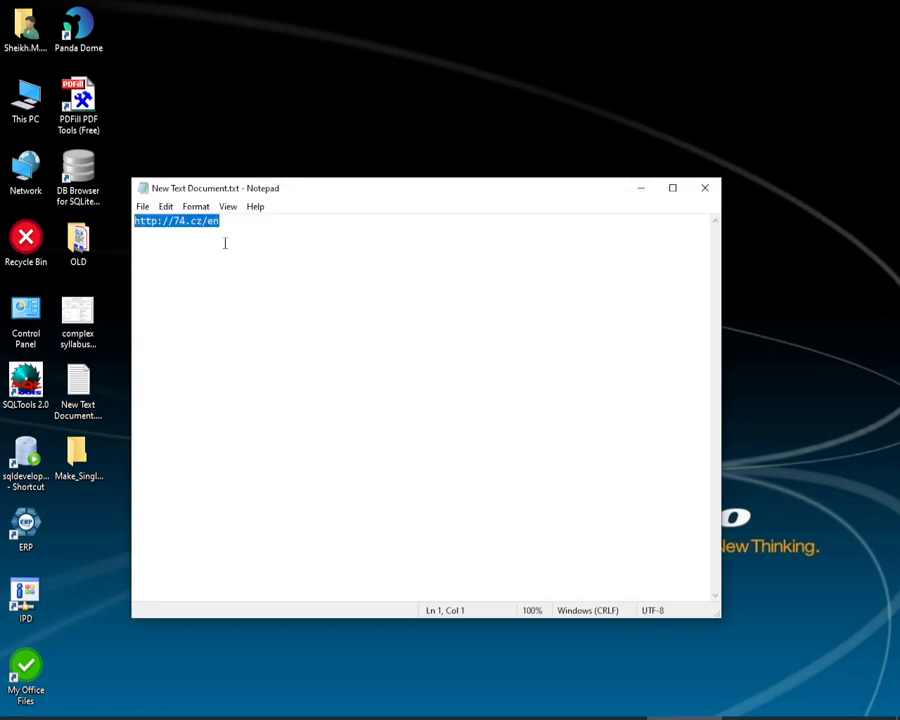
right_click(207, 230)
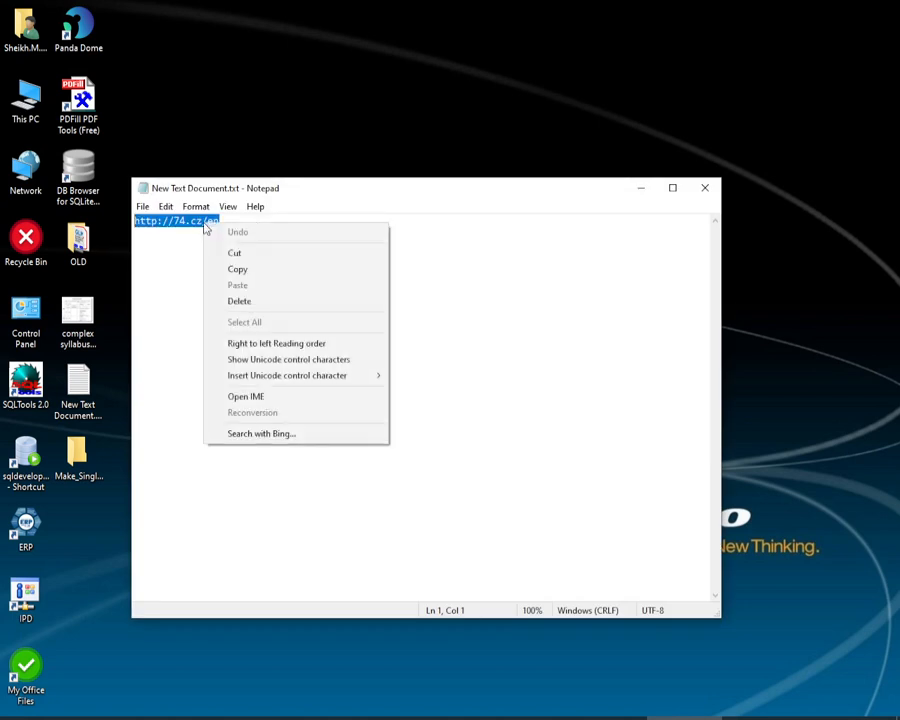
left_click(237, 267)
left_click(641, 188)
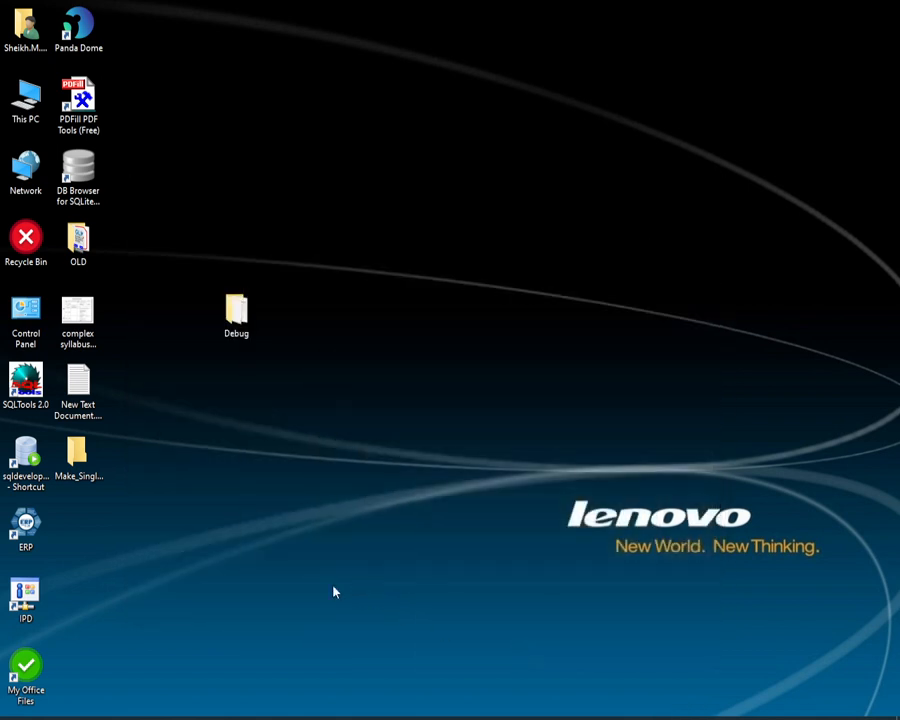
Step: Switch to a new maximised Google Chrome window and open the copied address 74.cz/en
right_click(72, 716)
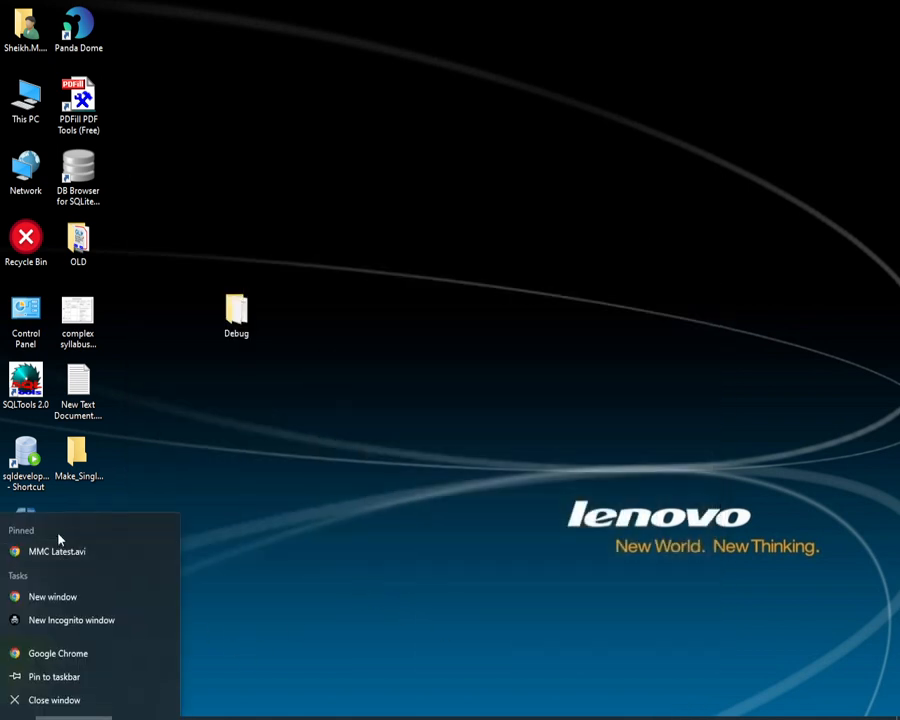
left_click(70, 596)
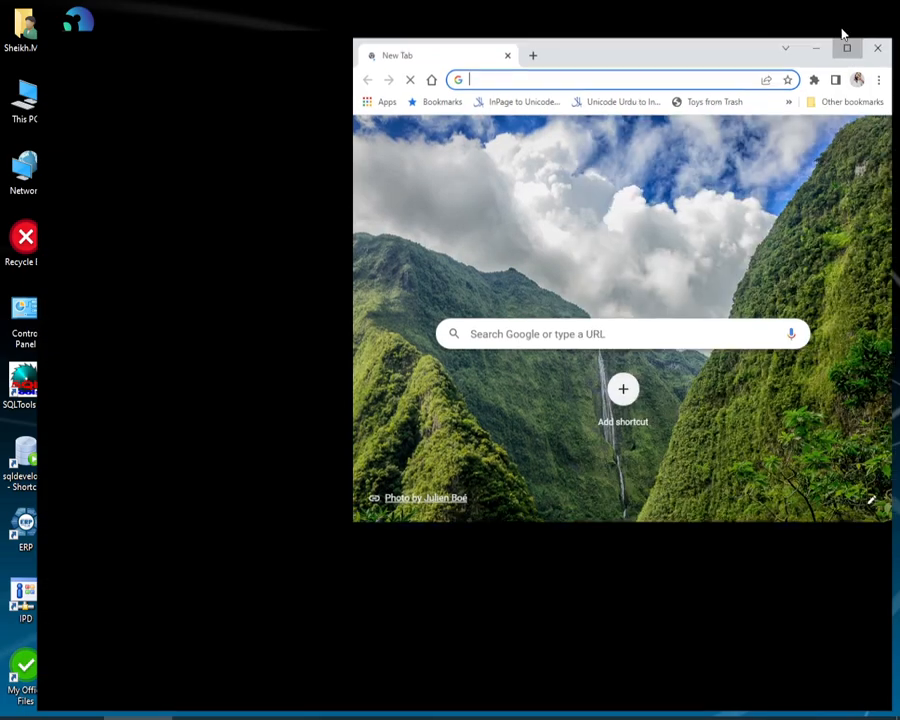
left_click(846, 47)
left_click(384, 36)
right_click(383, 38)
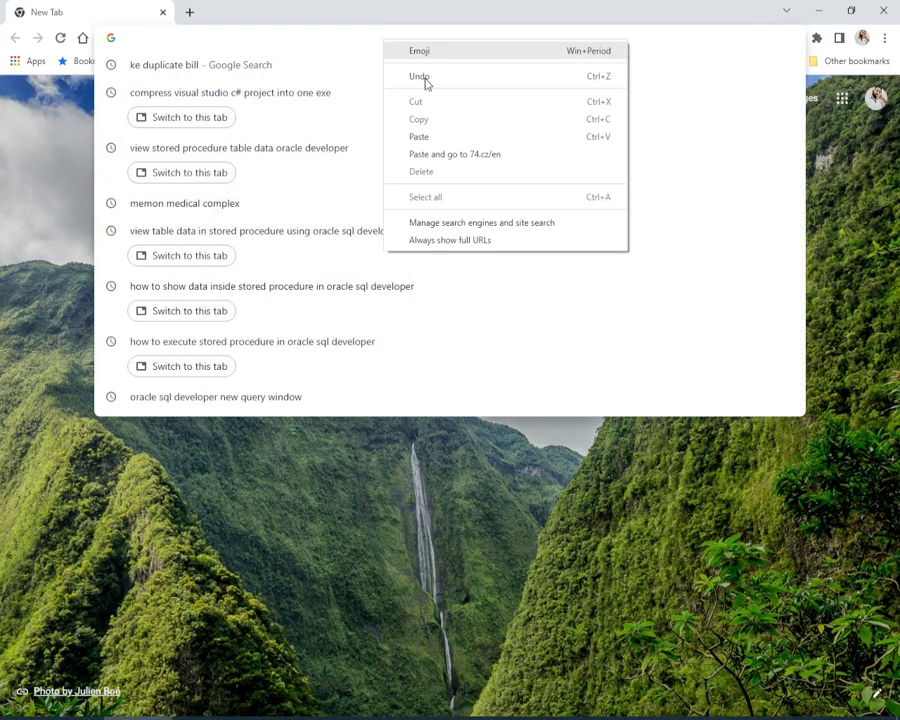
left_click(419, 136)
key("Return")
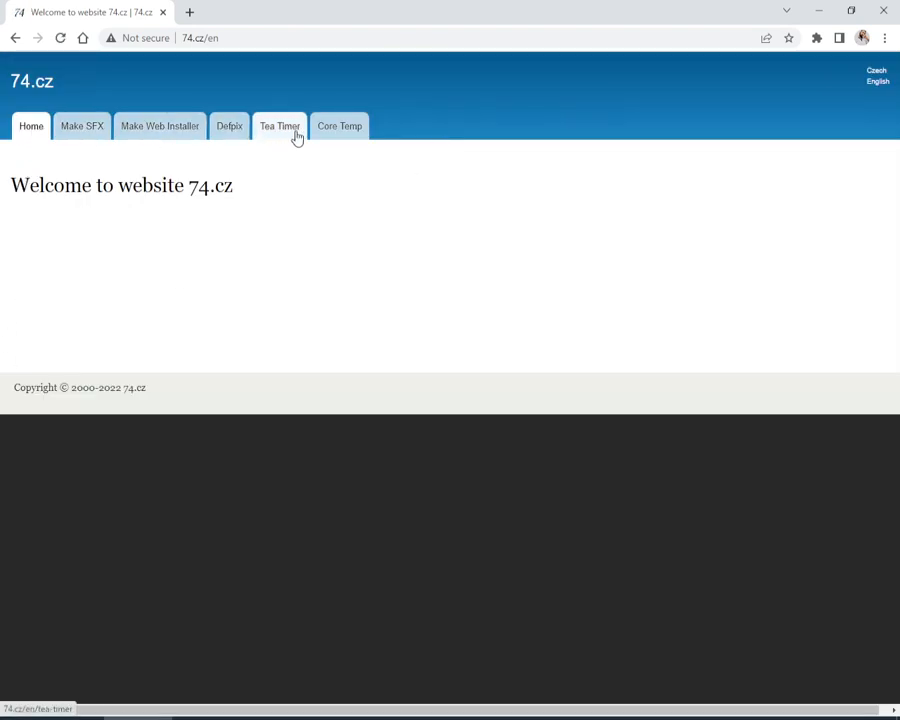
Step: Open the Make SFX page, review it down to the makesfx.exe download section, close the browser and locate makesfx.exe on the desktop
left_click(74, 138)
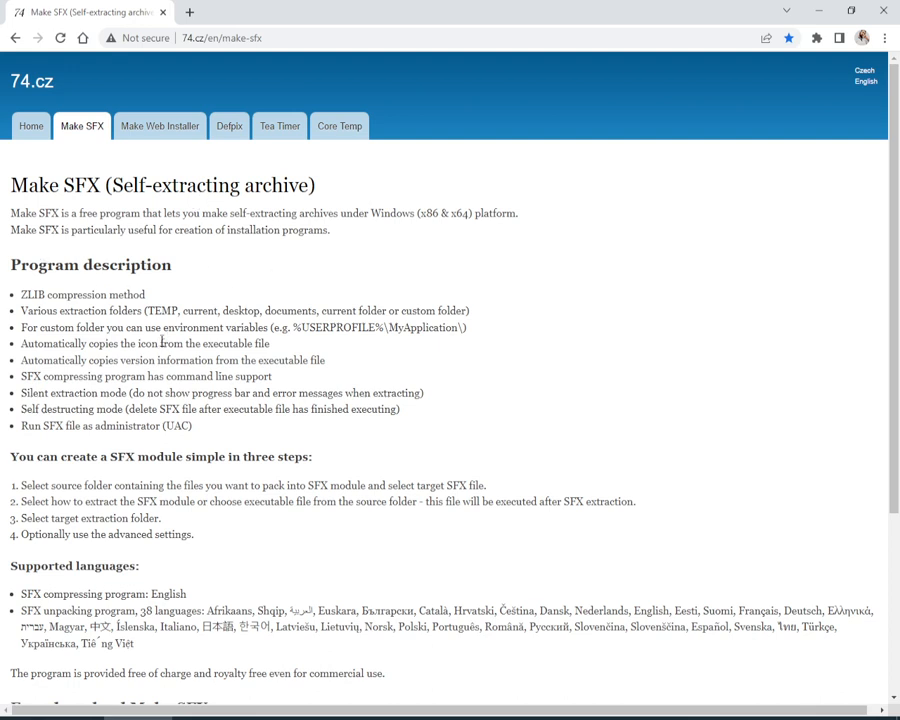
scroll(162, 342, "down", 3)
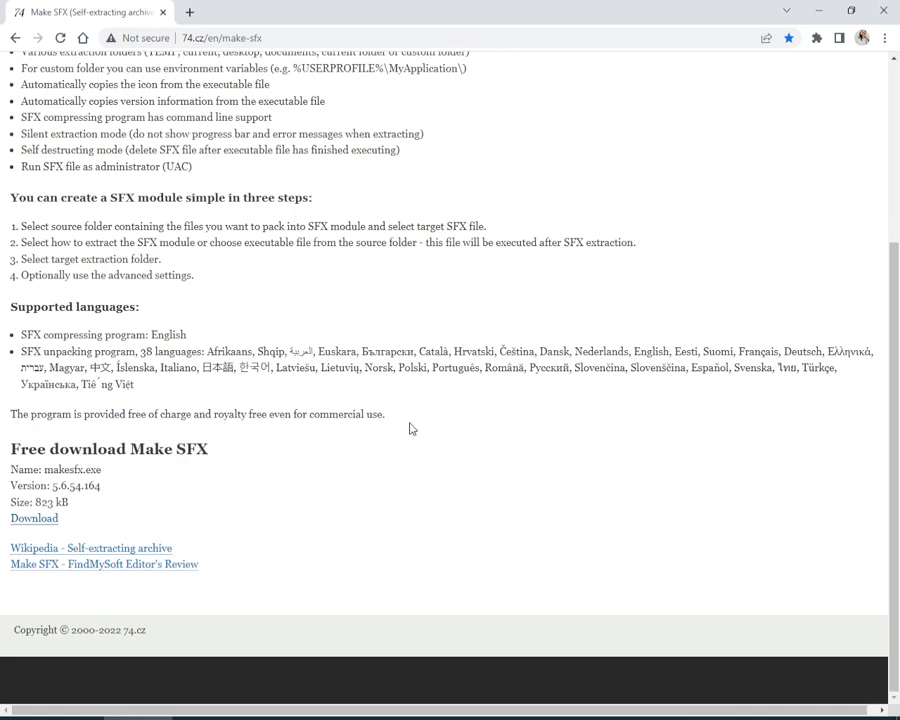
left_click(883, 13)
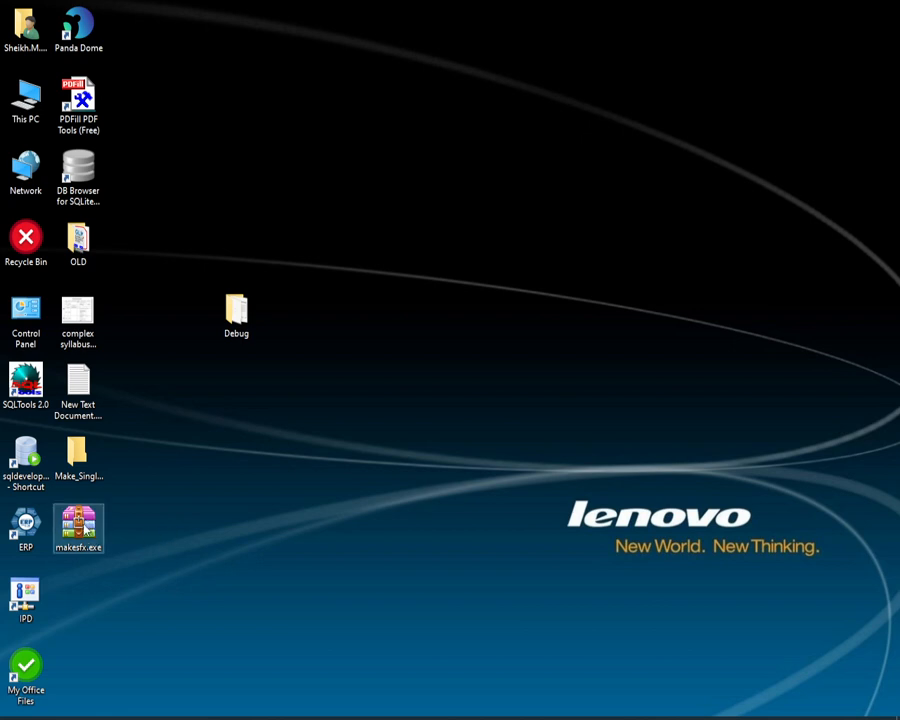
mouse_move(84, 528)
left_mouse_down()
mouse_move(394, 430)
mouse_move(408, 497)
mouse_move(78, 518)
mouse_move(78, 526)
left_mouse_up()
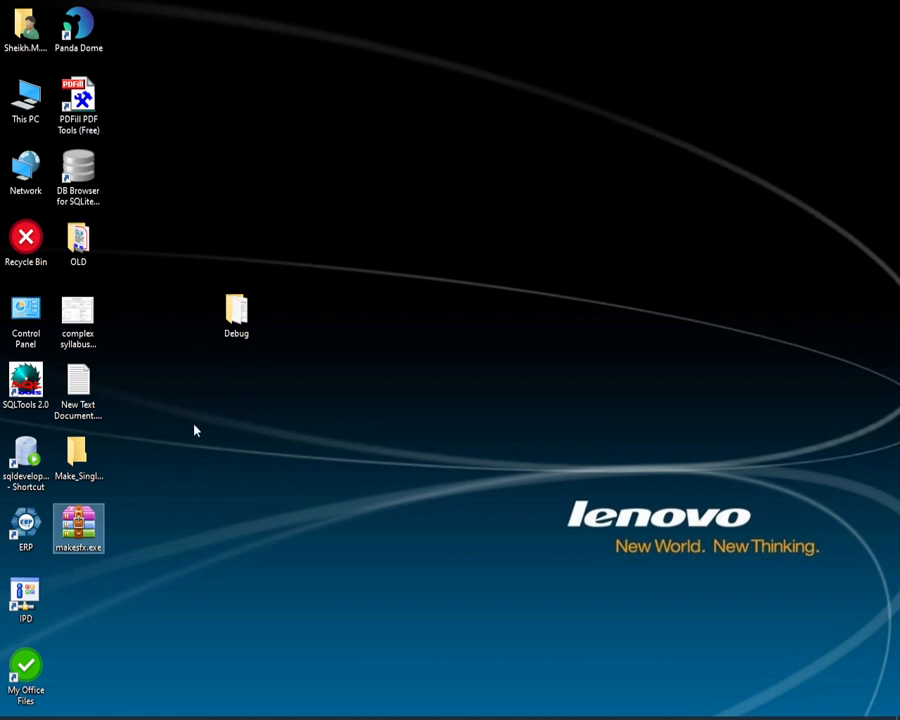
Step: Open the desktop Debug folder, look through its subfolders, DLL, XML and HMS files from start to end, and close the folder
double_click(236, 312)
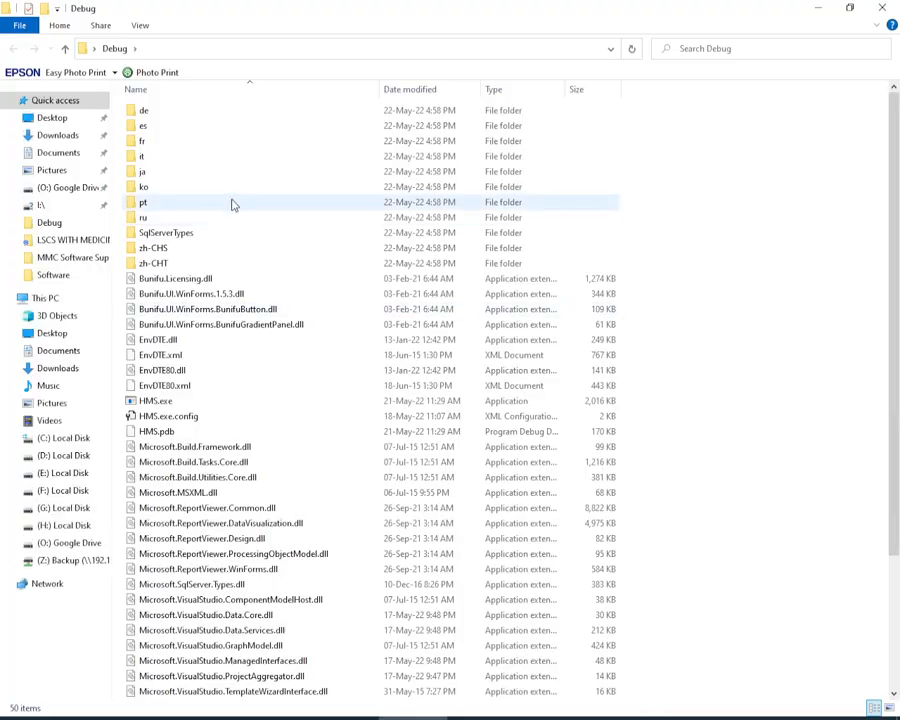
scroll(241, 546, "down", 4)
scroll(239, 610, "up", 4)
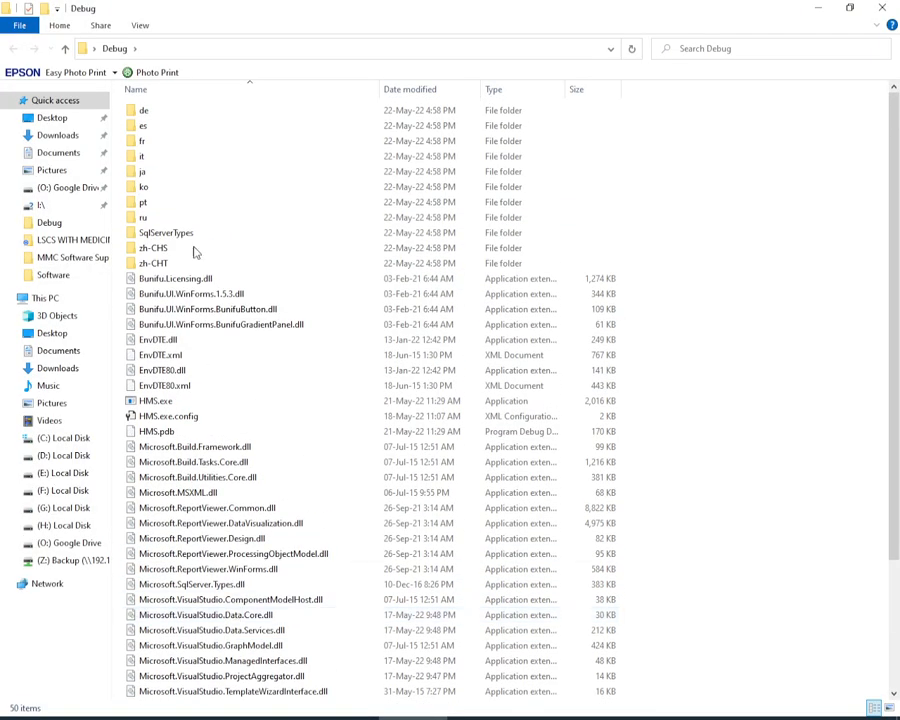
scroll(198, 300, "down", 4)
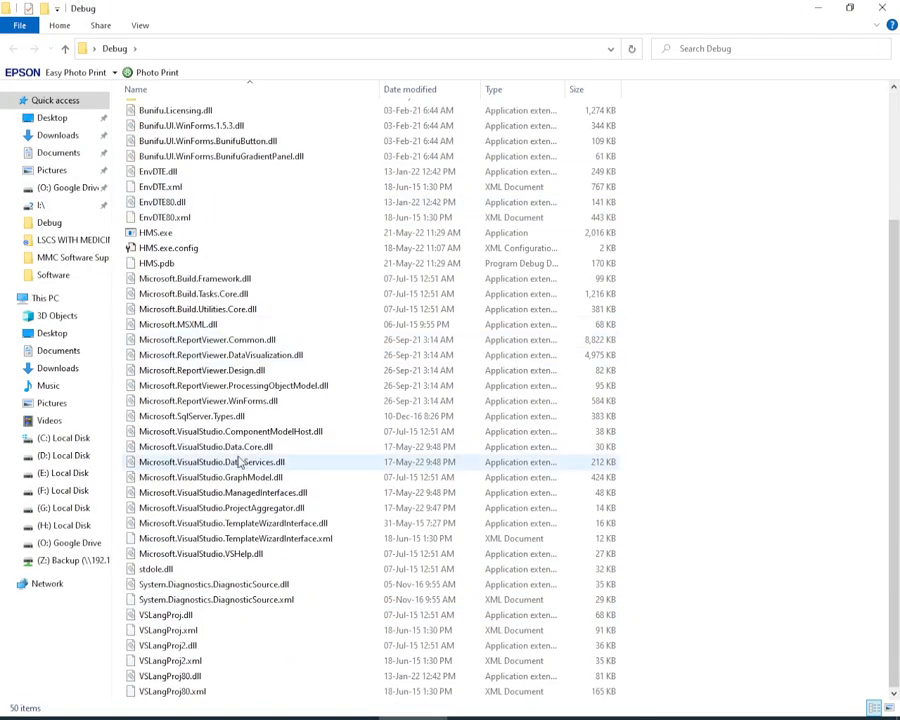
scroll(240, 462, "up", 3)
scroll(230, 466, "down", 3)
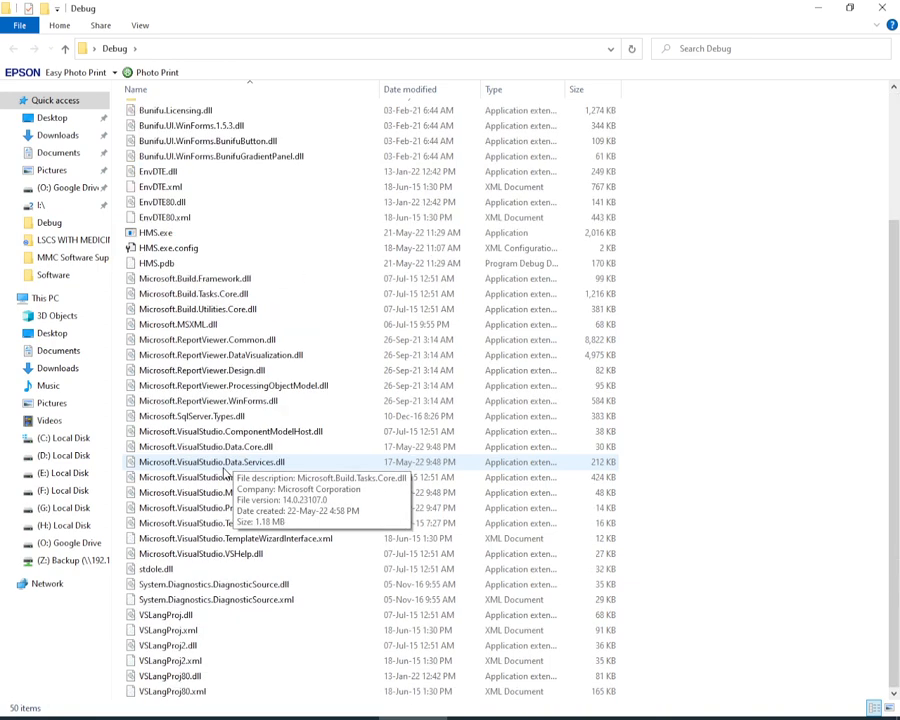
scroll(228, 468, "up", 4)
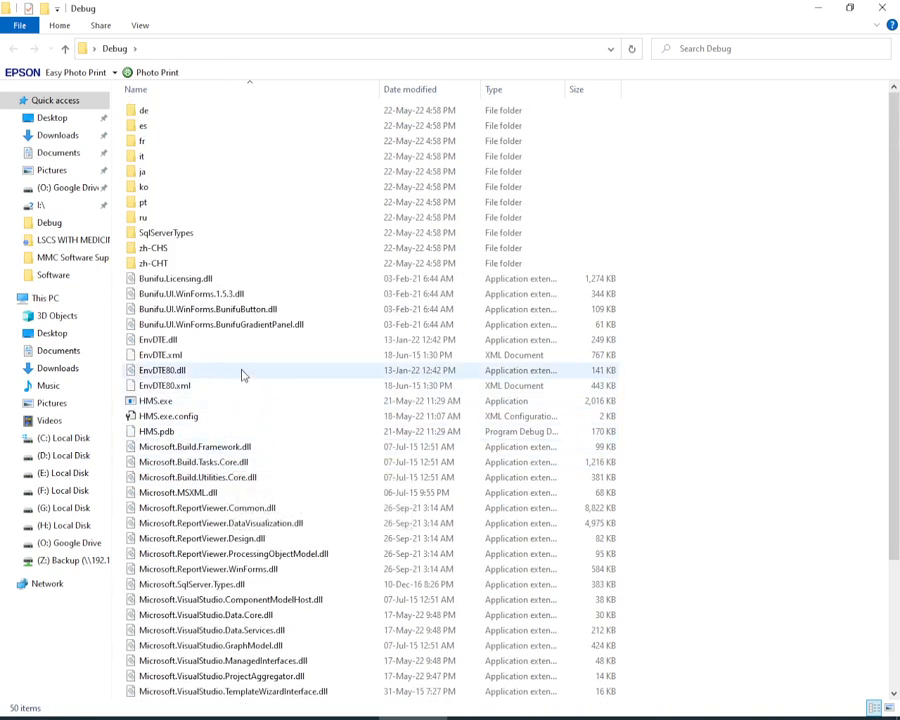
scroll(310, 395, "down", 4)
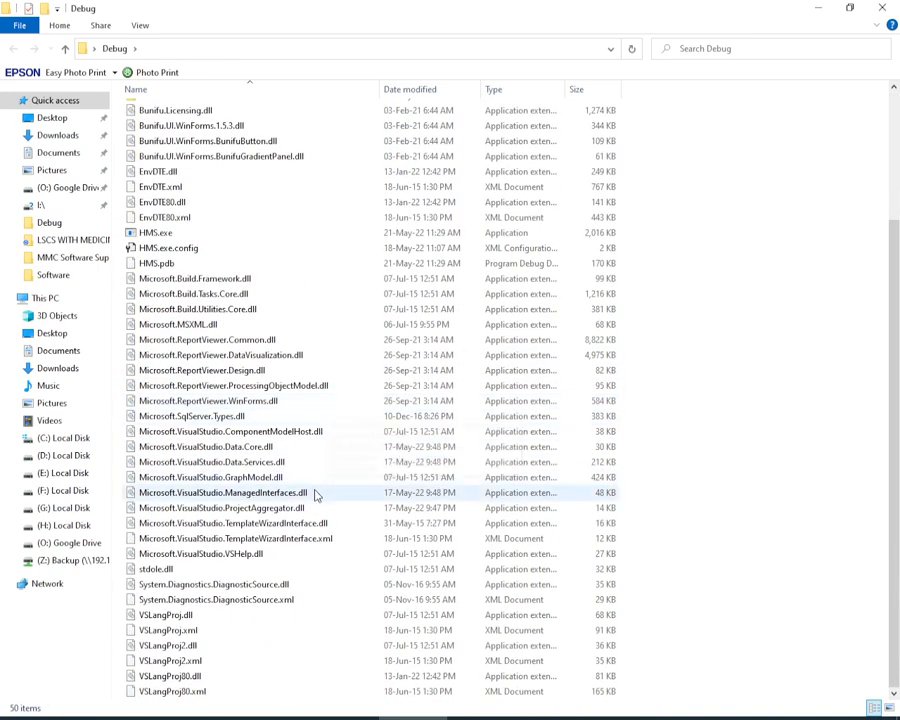
scroll(312, 485, "up", 4)
scroll(283, 470, "down", 4)
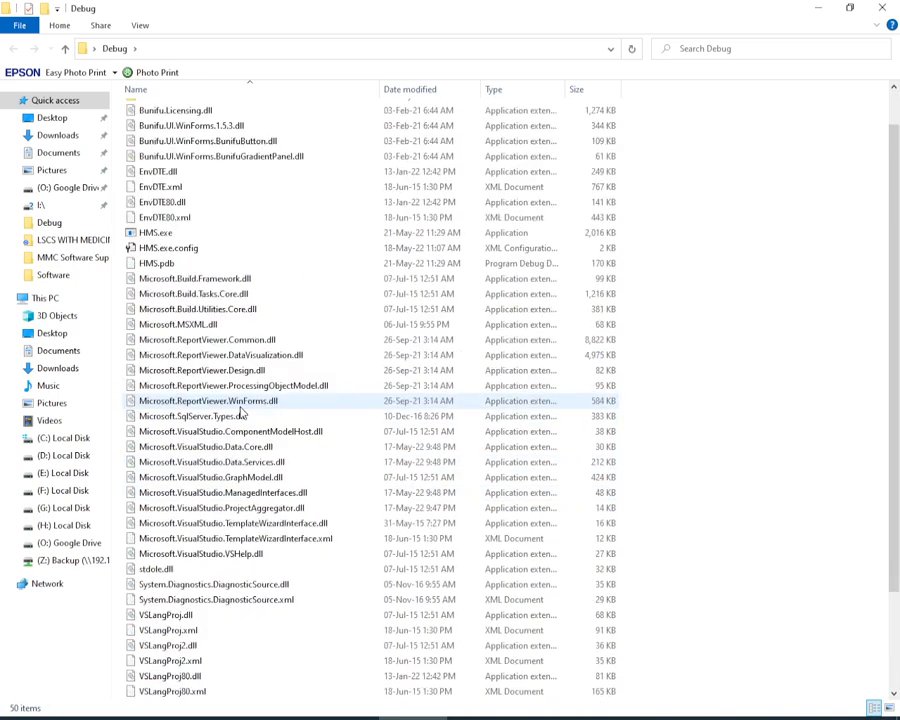
scroll(268, 506, "up", 4)
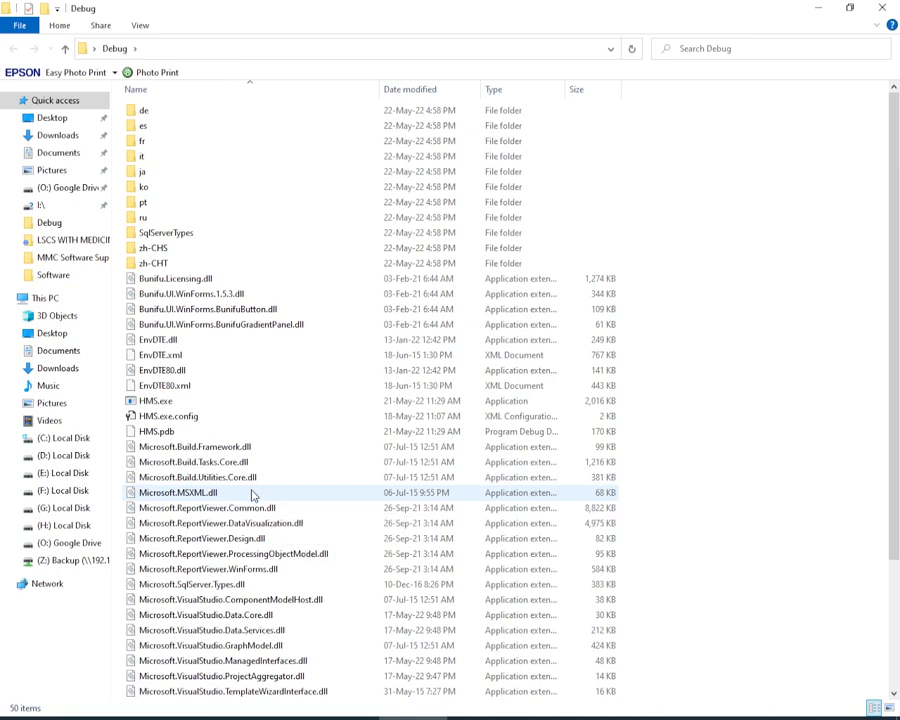
scroll(240, 492, "down", 4)
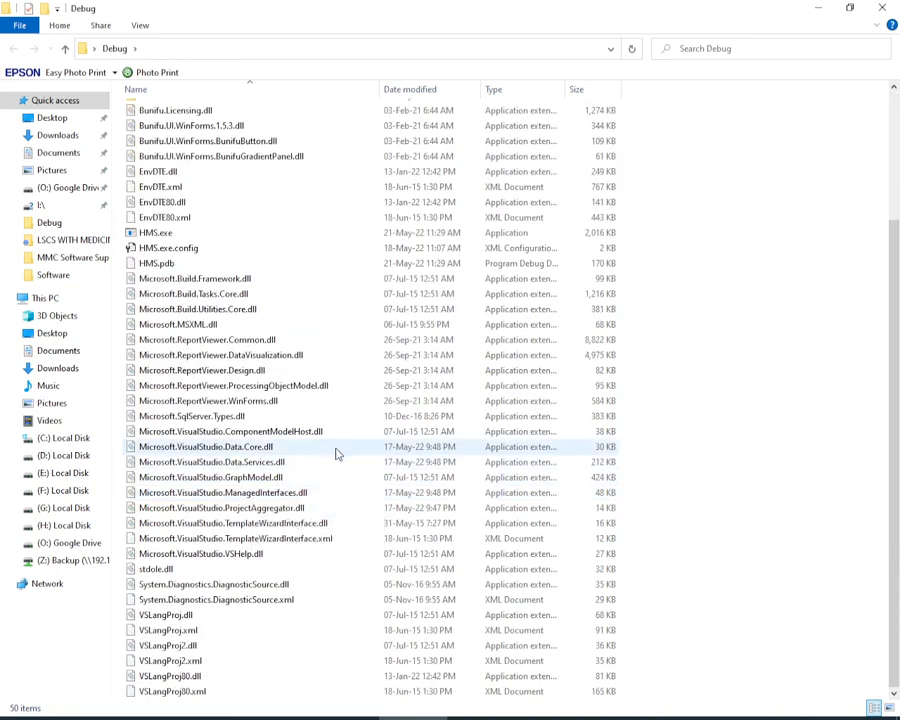
scroll(350, 460, "up", 4)
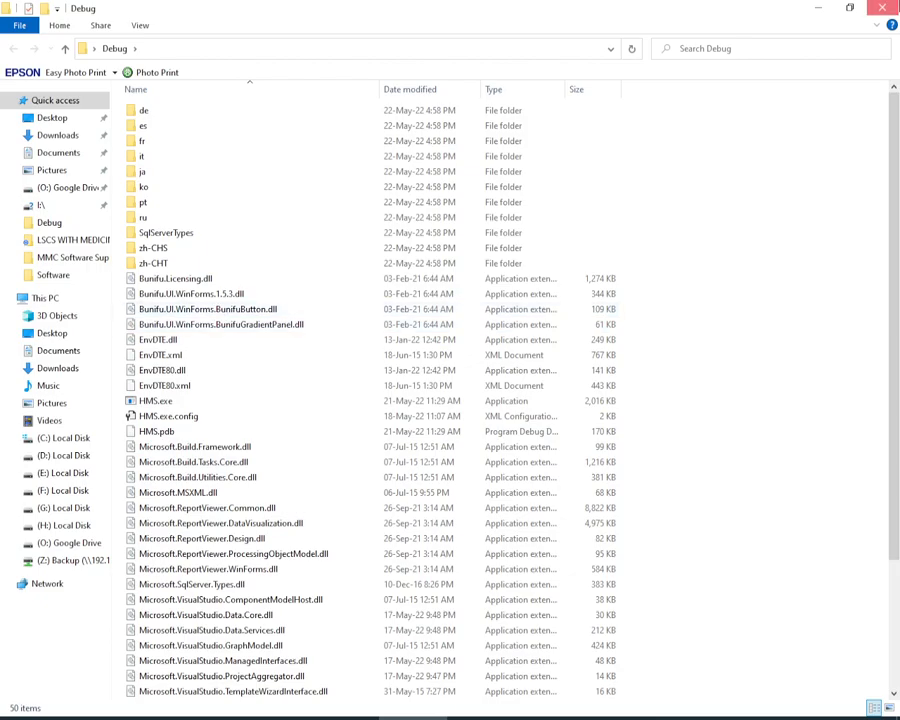
left_click(884, 7)
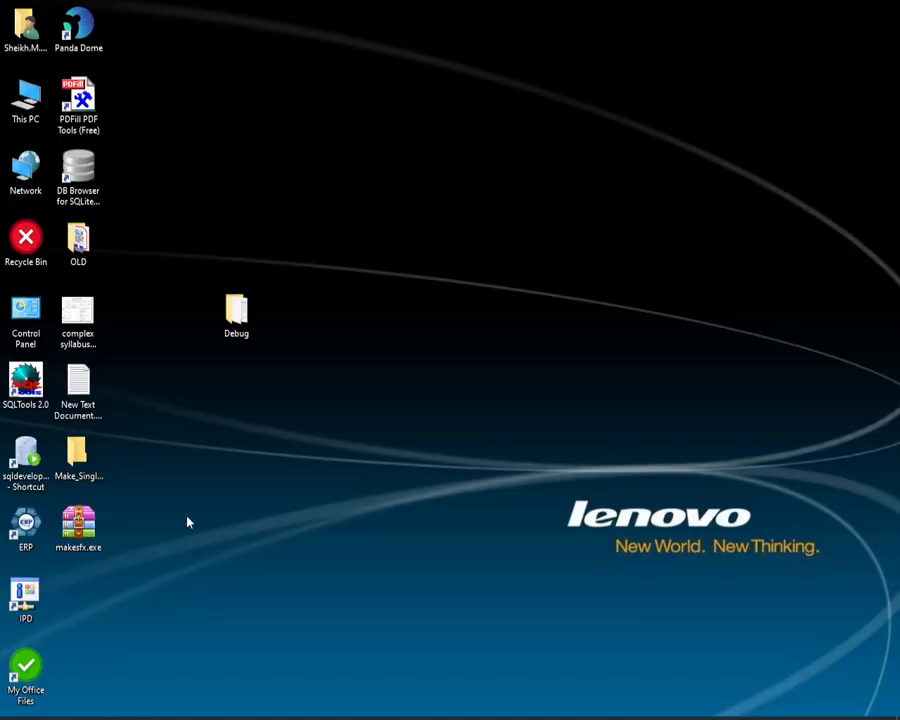
Step: Launch makesfx.exe from the desktop and arrange the Make SFX window and the Debug folder so that they sit side by side
double_click(79, 524)
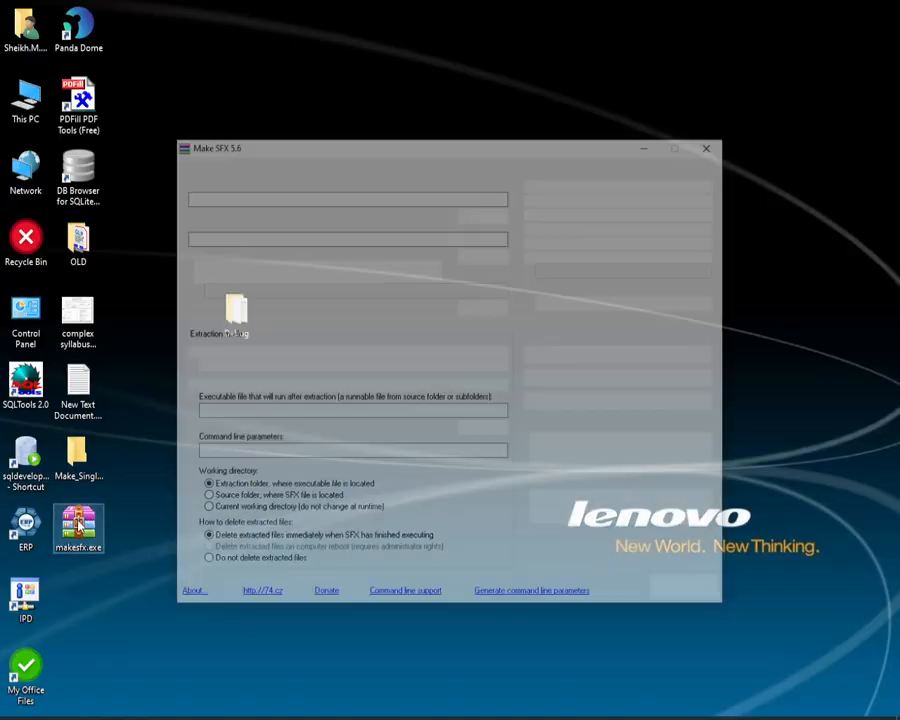
left_click_drag(412, 147, 526, 67)
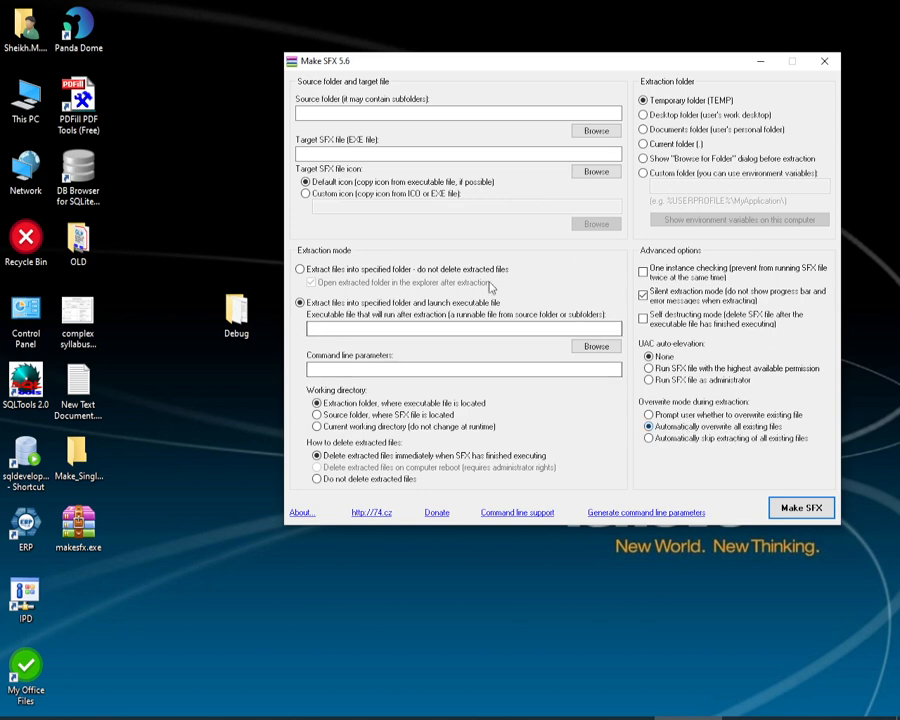
left_click_drag(423, 73, 457, 108)
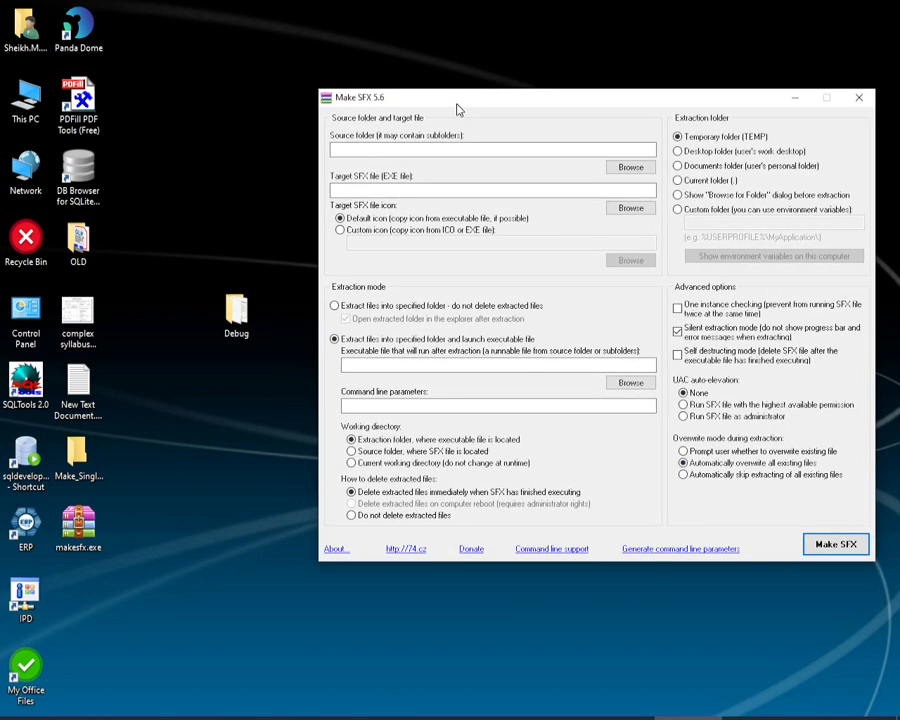
left_click_drag(240, 328, 184, 332)
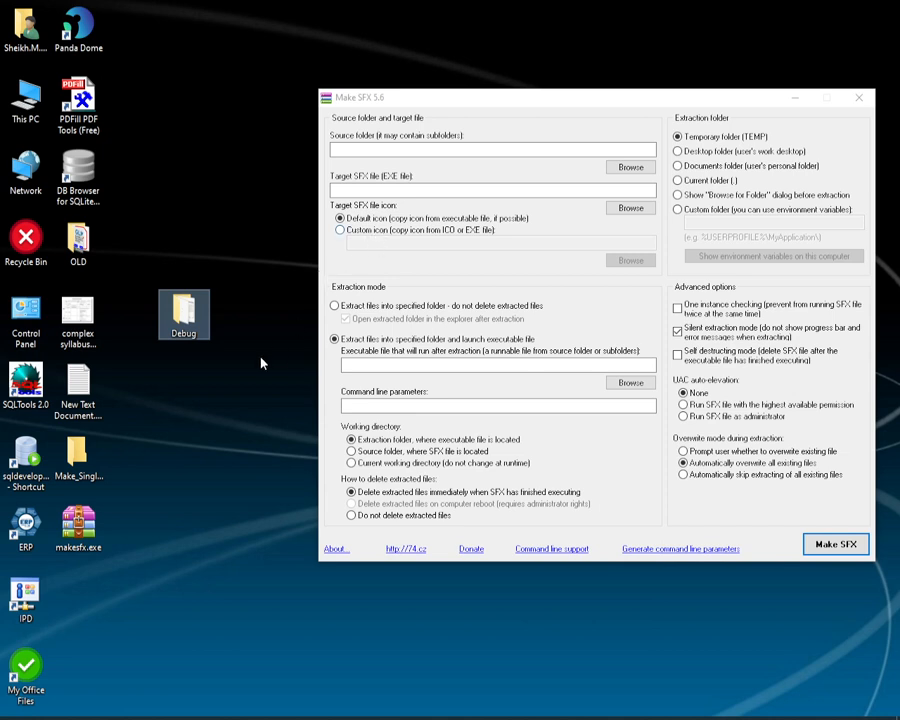
Step: Open the Make_Single_Exe_From_Multiple_Project_Files folder on the desktop, preview SoftIcon.ico, and close both the preview and the folder
double_click(85, 461)
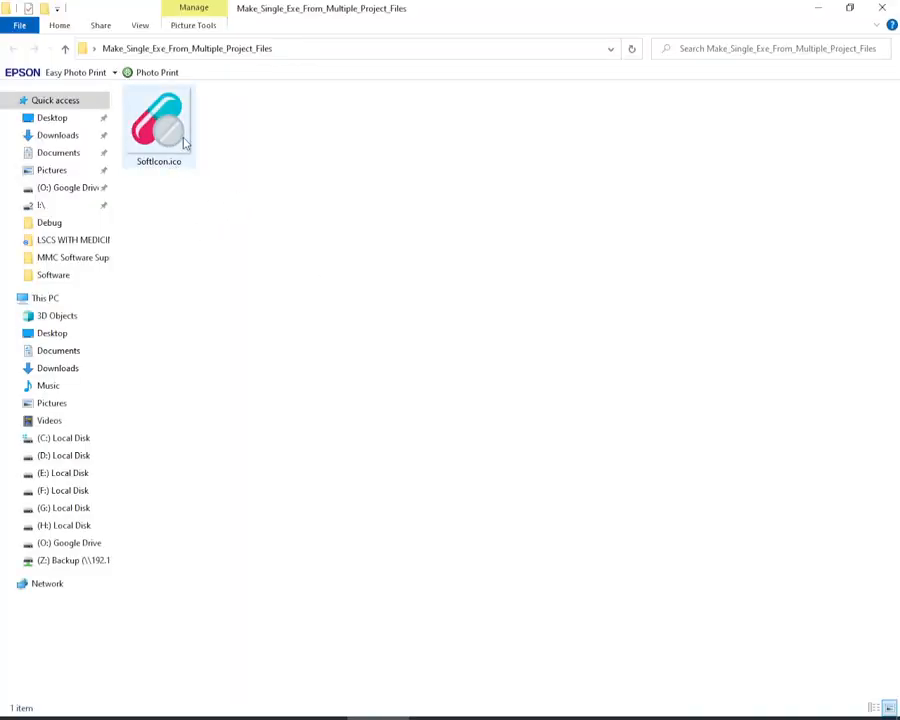
left_click(162, 117)
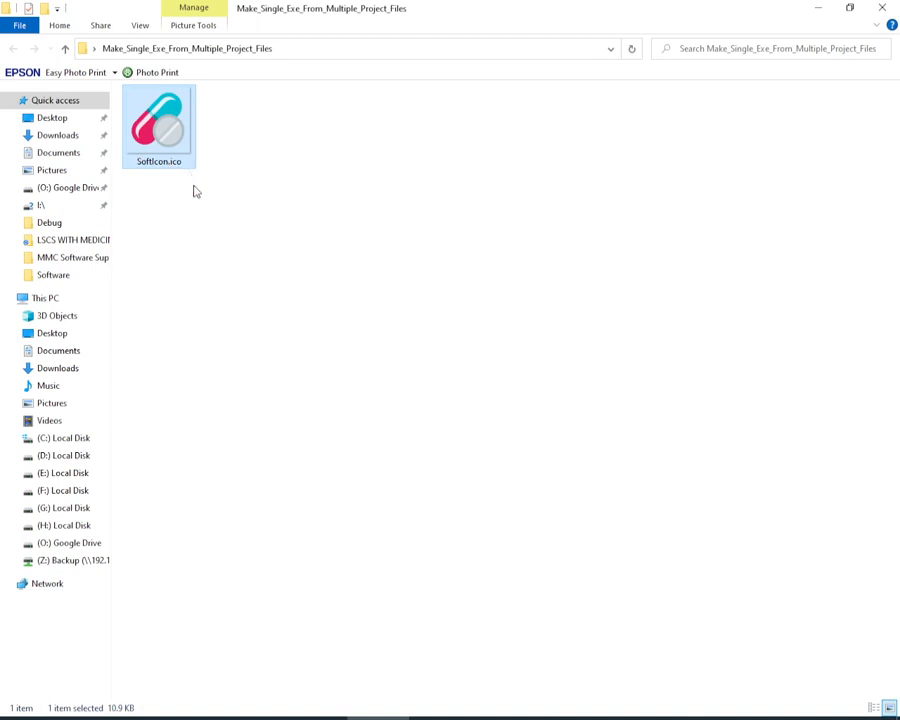
double_click(170, 133)
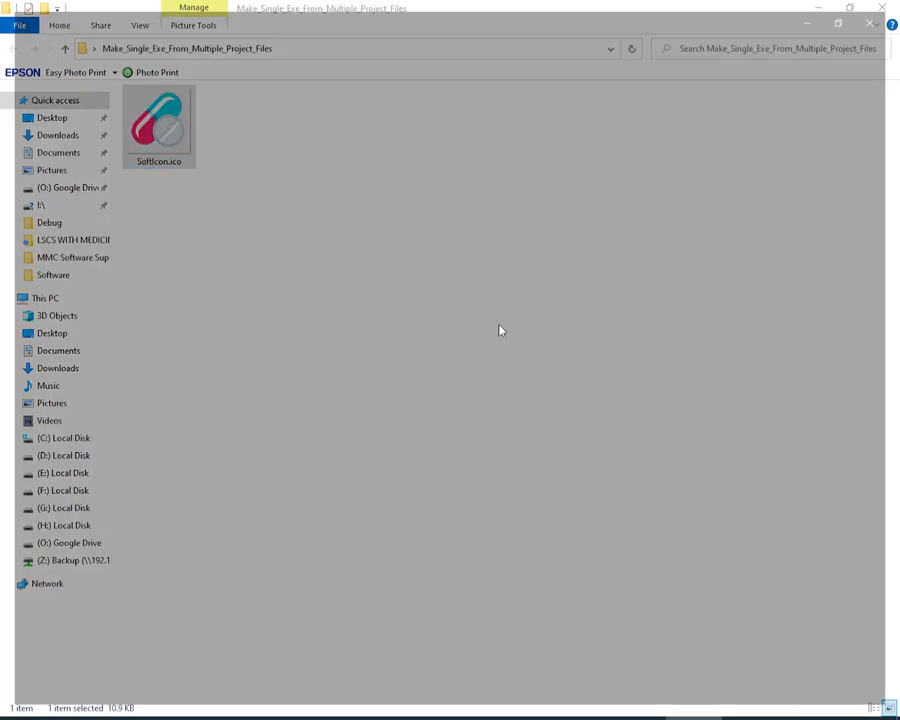
left_click(882, 9)
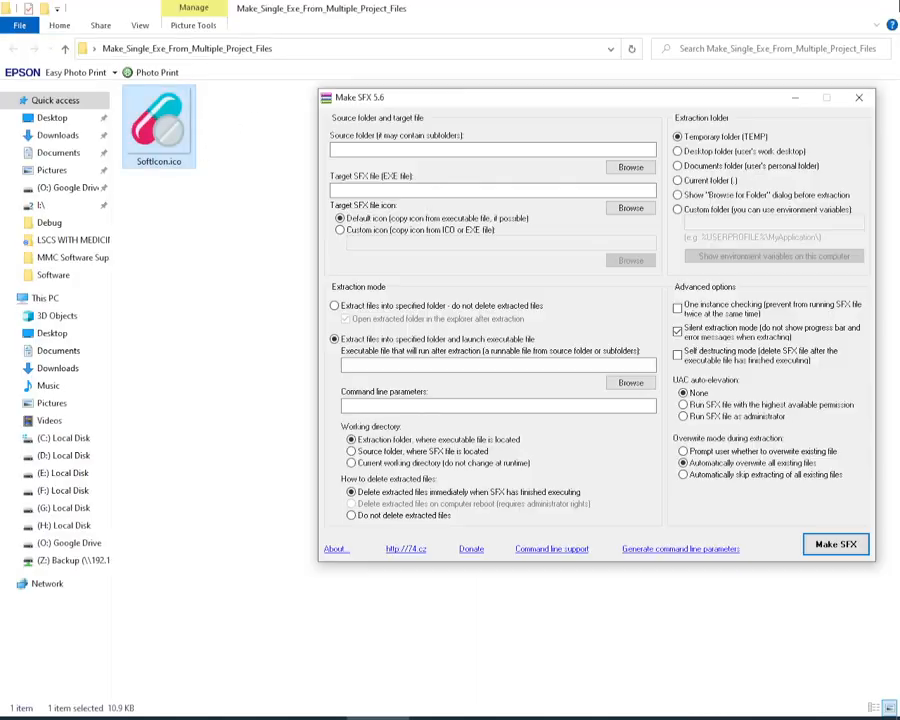
left_click(882, 9)
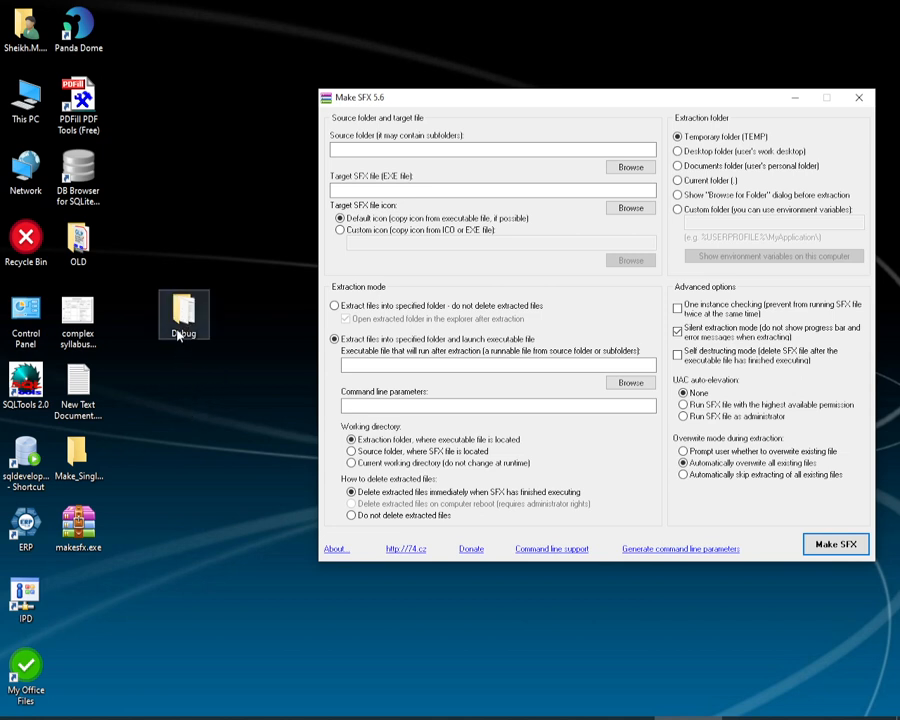
Step: Move the desktop Debug folder into Make_Single_Exe_From_Multiple_Project_Files, check the moved folder beside SoftIcon.ico, and close the window
left_click_drag(181, 330, 90, 458)
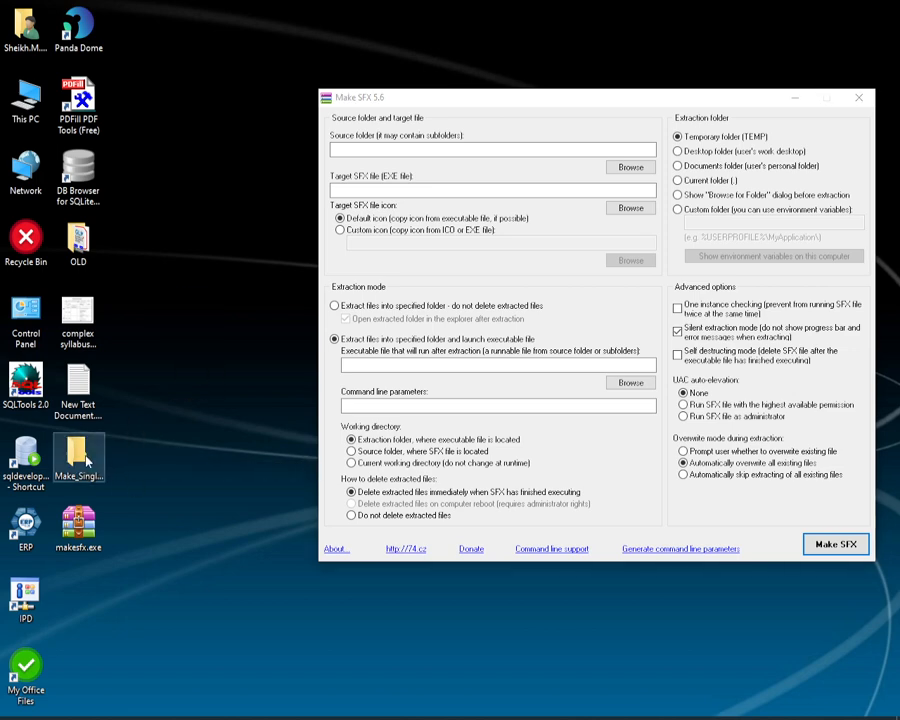
double_click(80, 458)
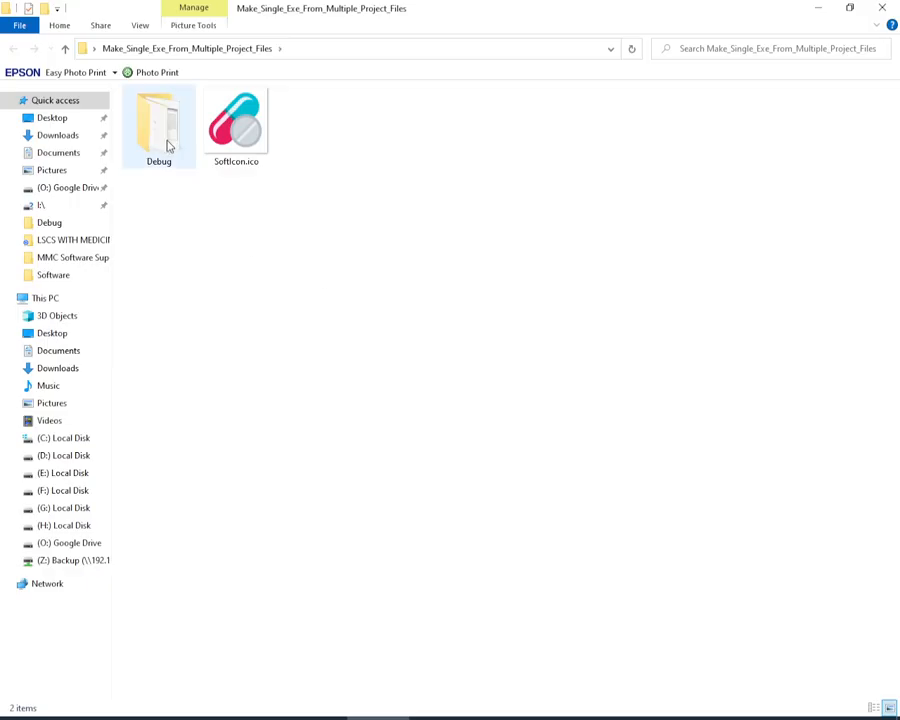
double_click(164, 133)
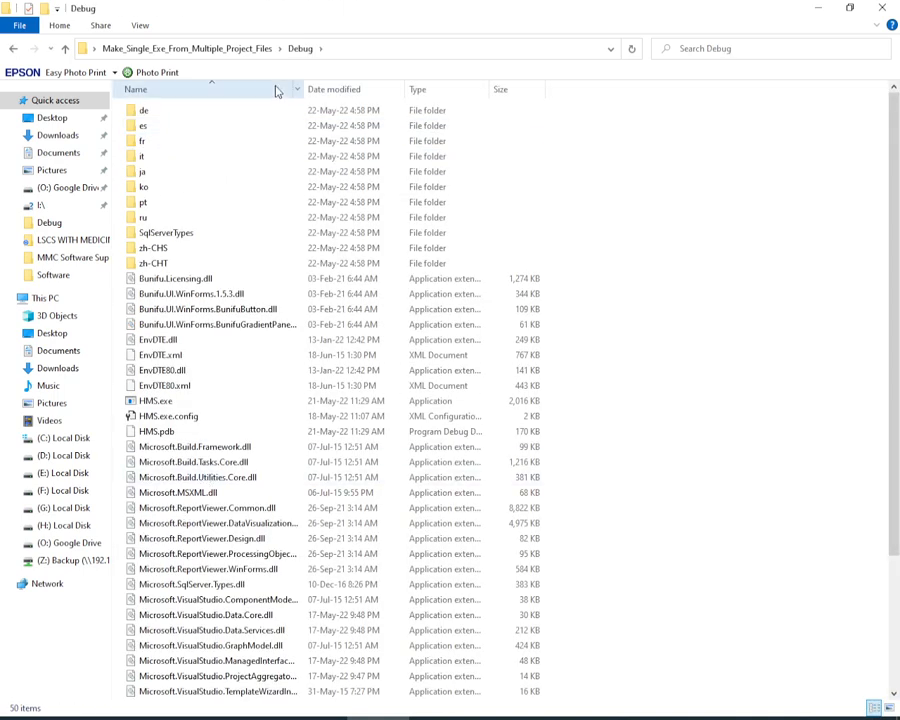
left_click(252, 50)
left_click(249, 133)
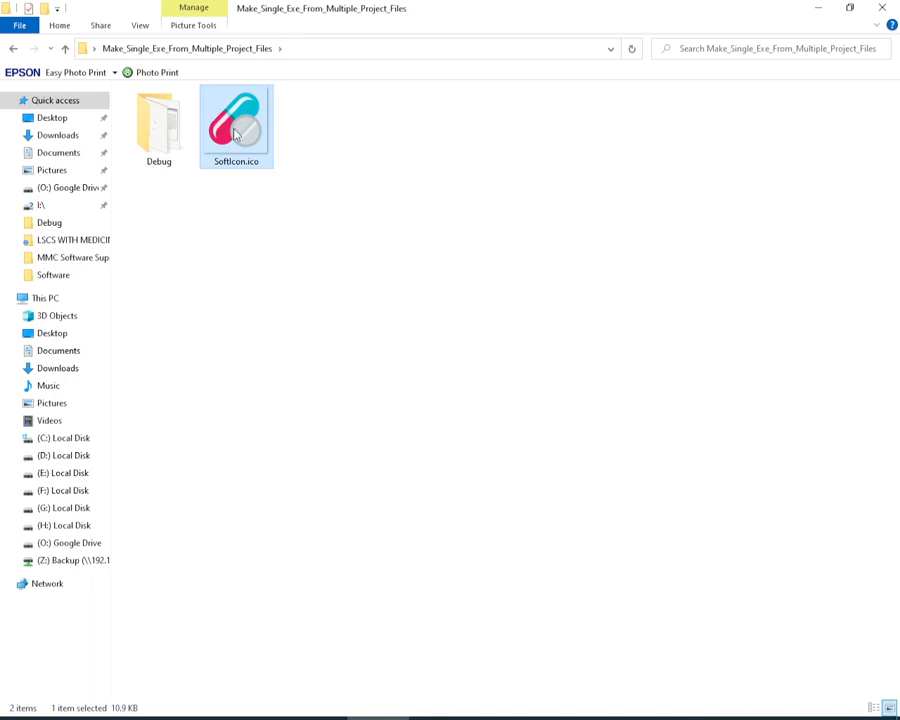
left_click(893, 8)
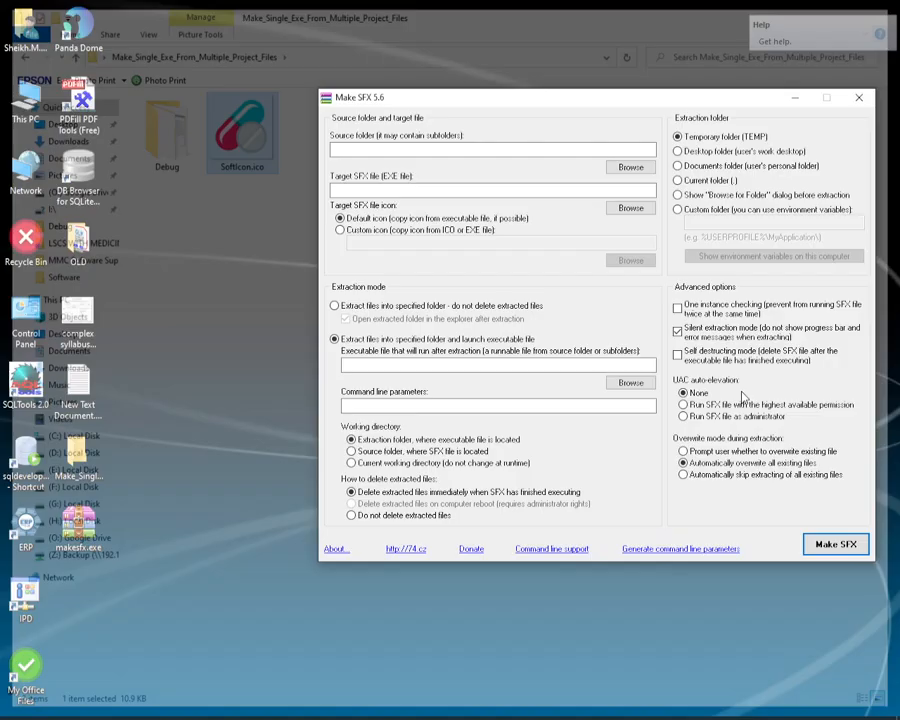
Step: Reposition the Make SFX window on the desktop and make its source folder field active
left_click_drag(420, 104, 403, 176)
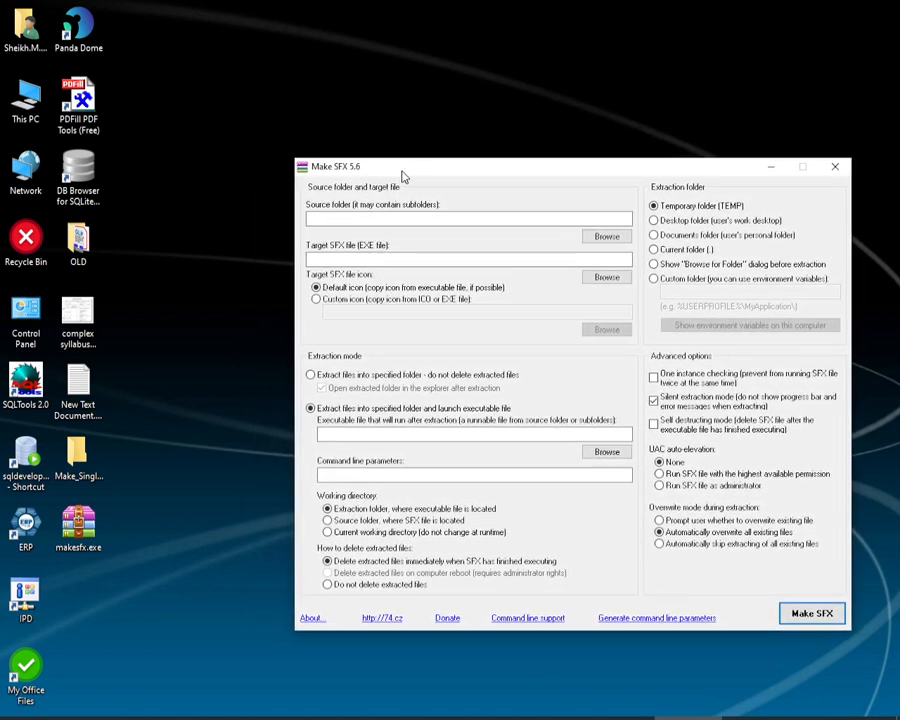
left_click(445, 220)
left_click_drag(406, 170, 413, 146)
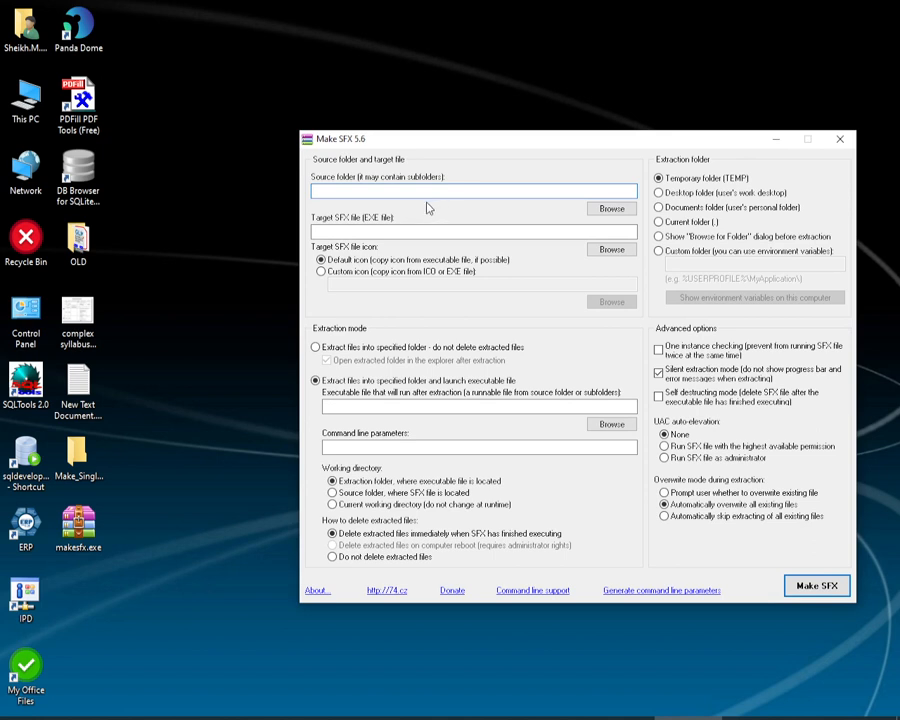
Step: Open Debug inside the Make_Single_Exe_From_Multiple_Project_Files folder to examine HMS.exe and the other application files
left_click(101, 463)
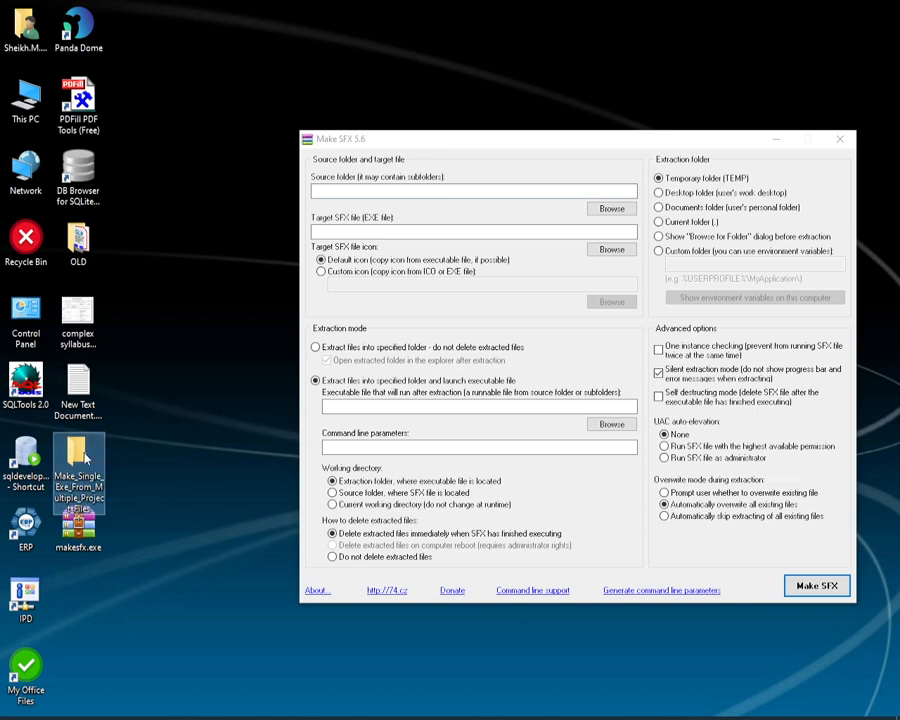
double_click(87, 458)
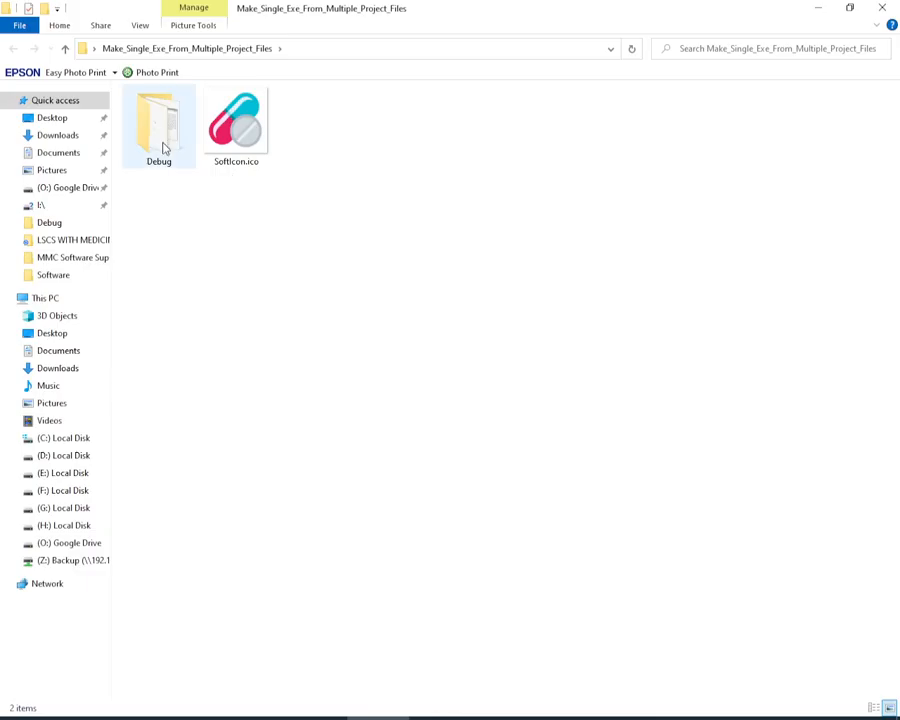
left_click(164, 148)
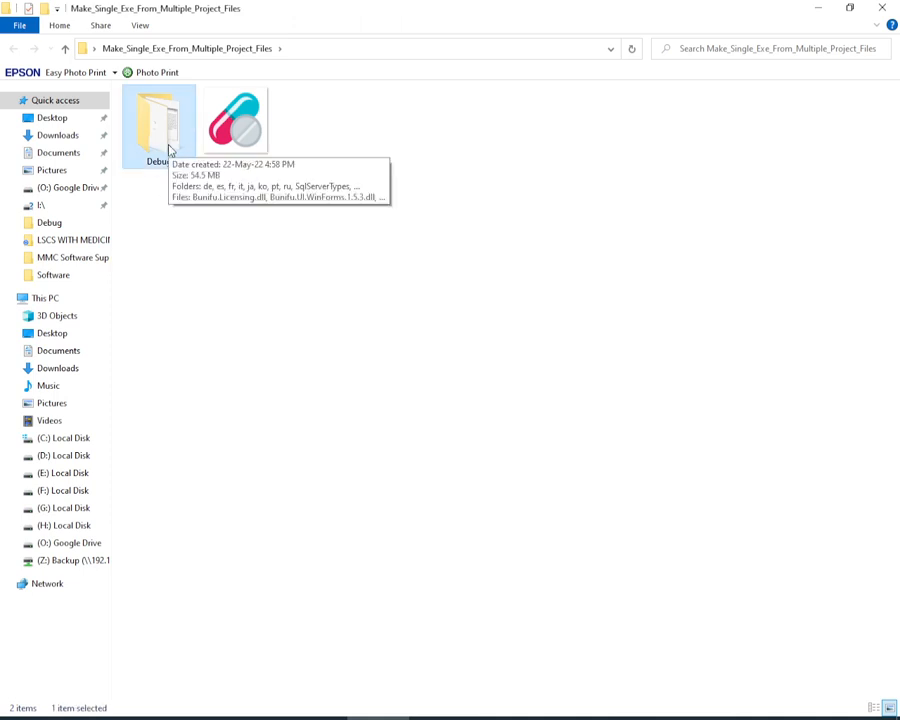
double_click(170, 150)
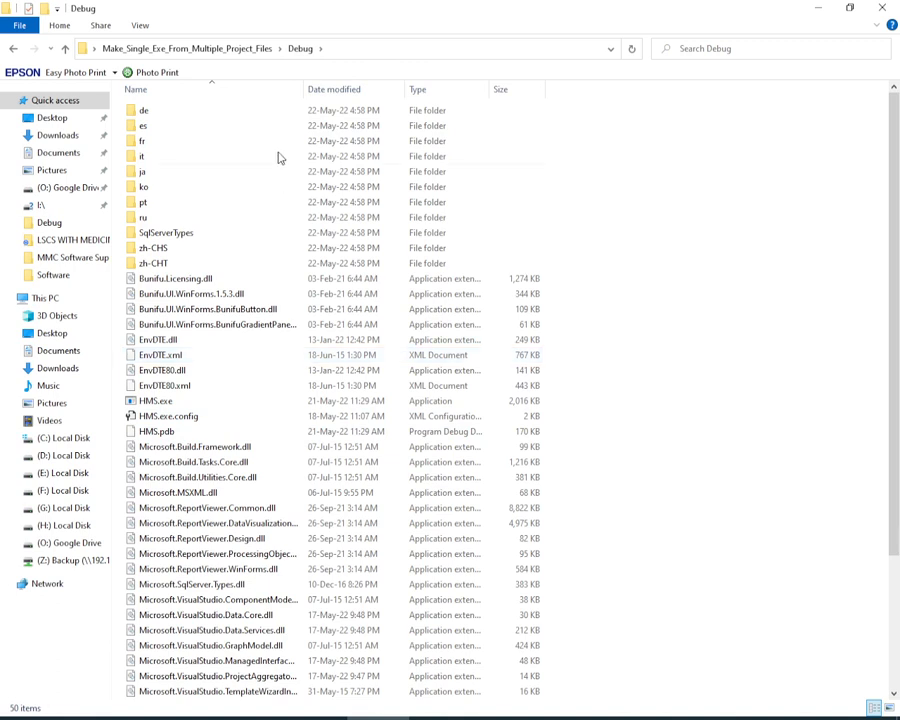
Step: Set the source folder to Debug inside the desktop's Make_Single_Exe_From_Multiple_Project_Files folder
left_click(155, 400)
left_click(248, 52)
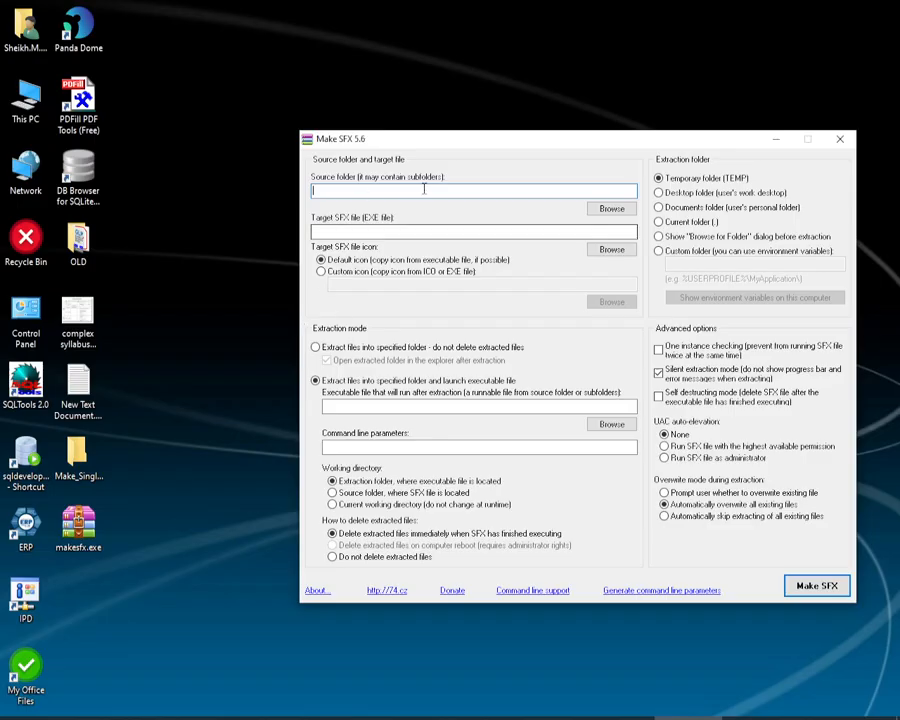
left_click(600, 208)
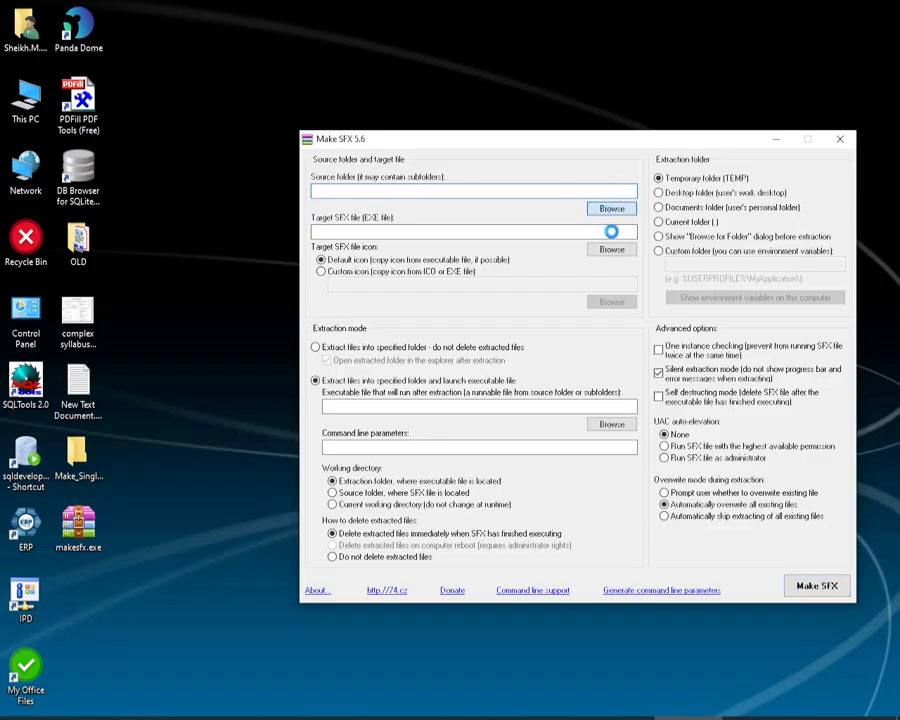
left_click(369, 321)
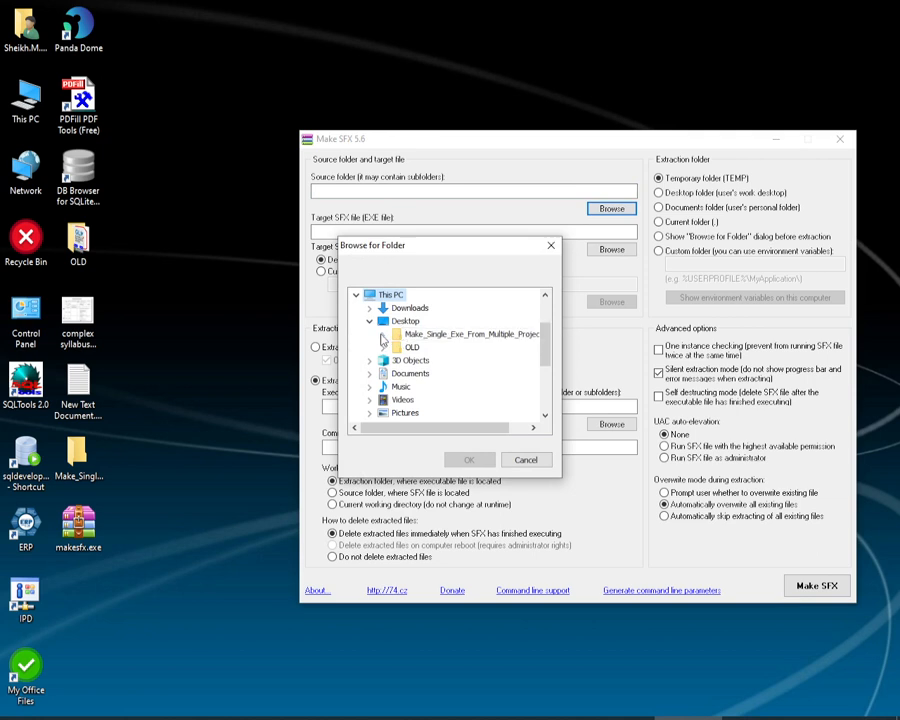
left_click(381, 338)
left_click(428, 348)
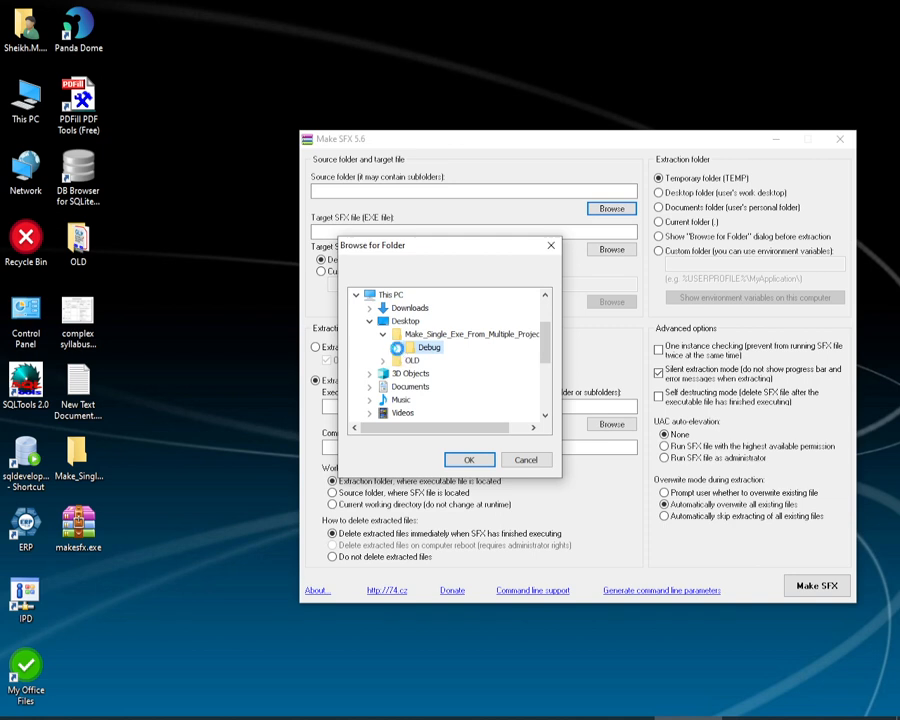
left_click(396, 295)
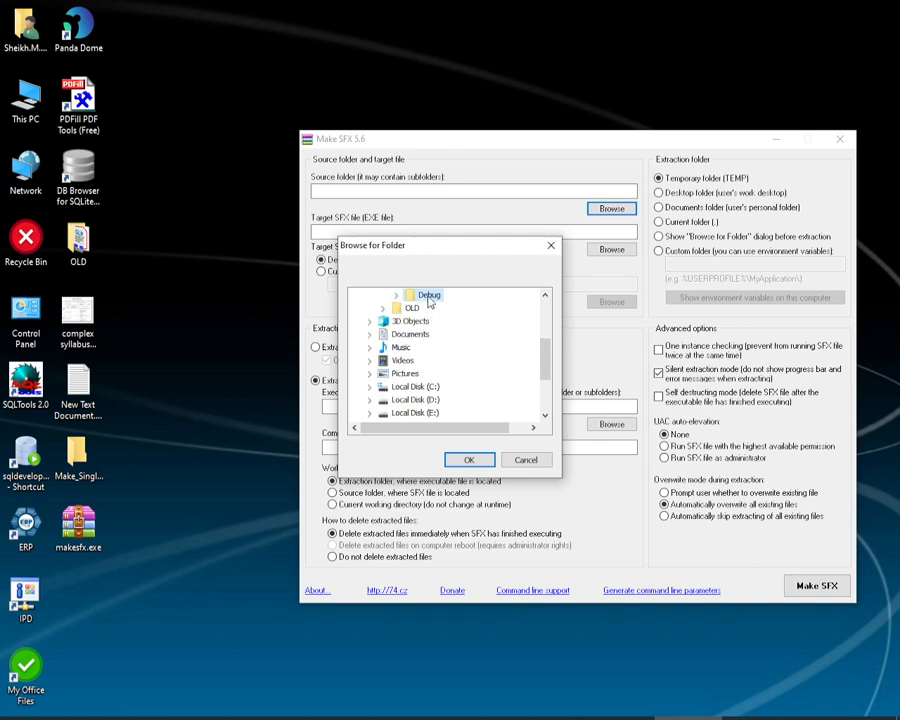
scroll(430, 330, "up", 2)
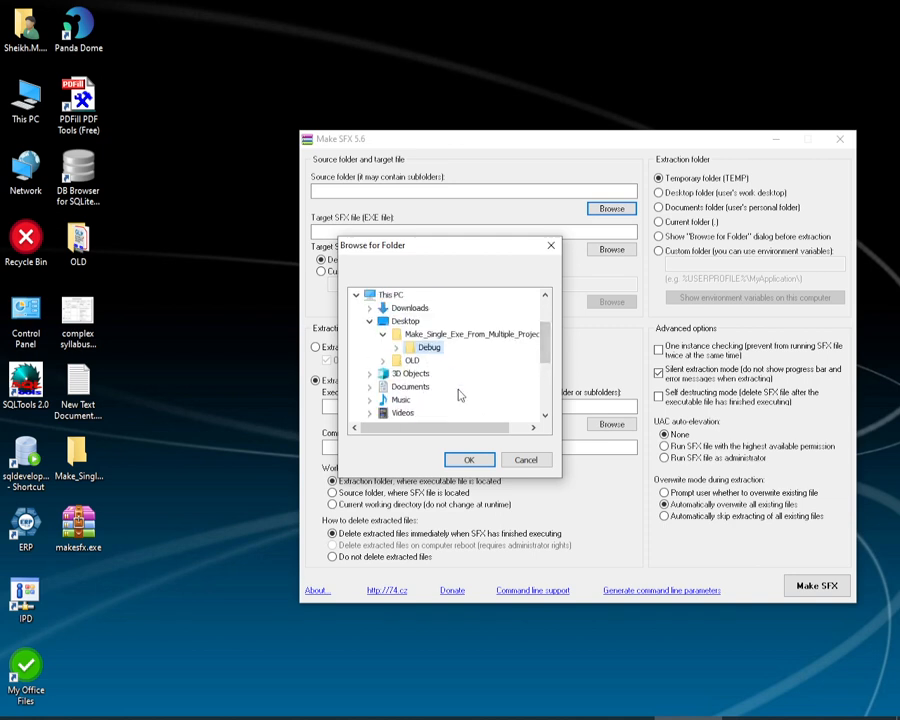
left_click(469, 461)
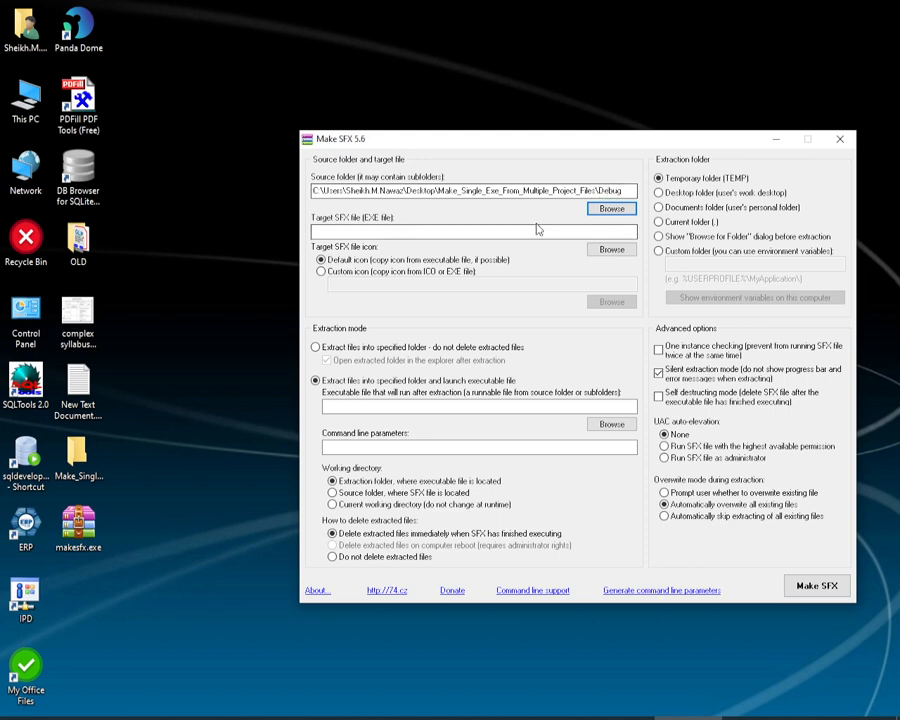
Step: Set the target SFX file to HMS, saved on the Desktop as an executable
left_click(393, 235)
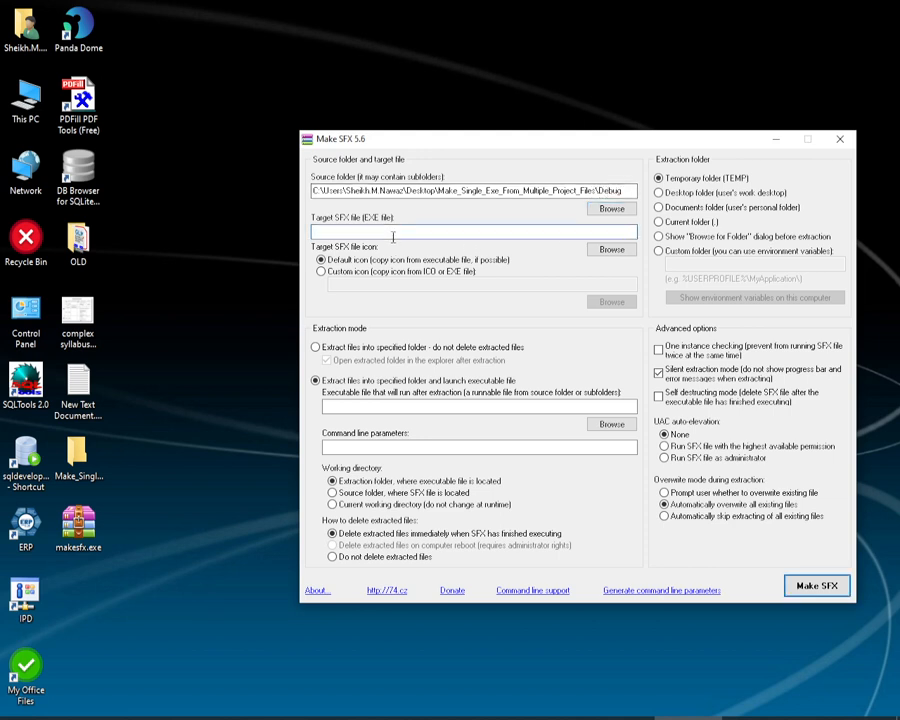
left_click(604, 246)
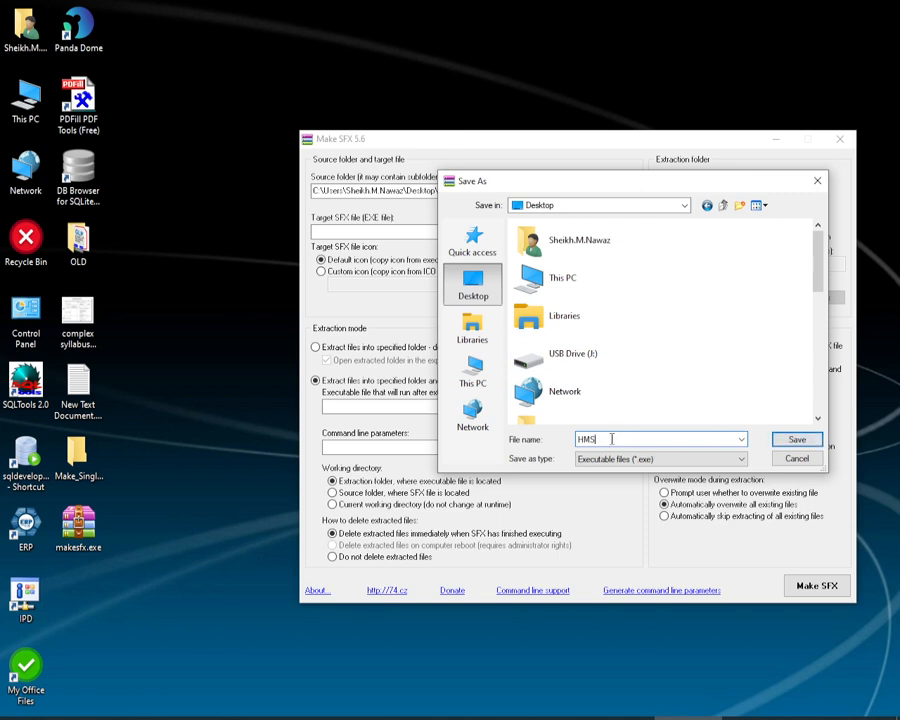
left_click(794, 439)
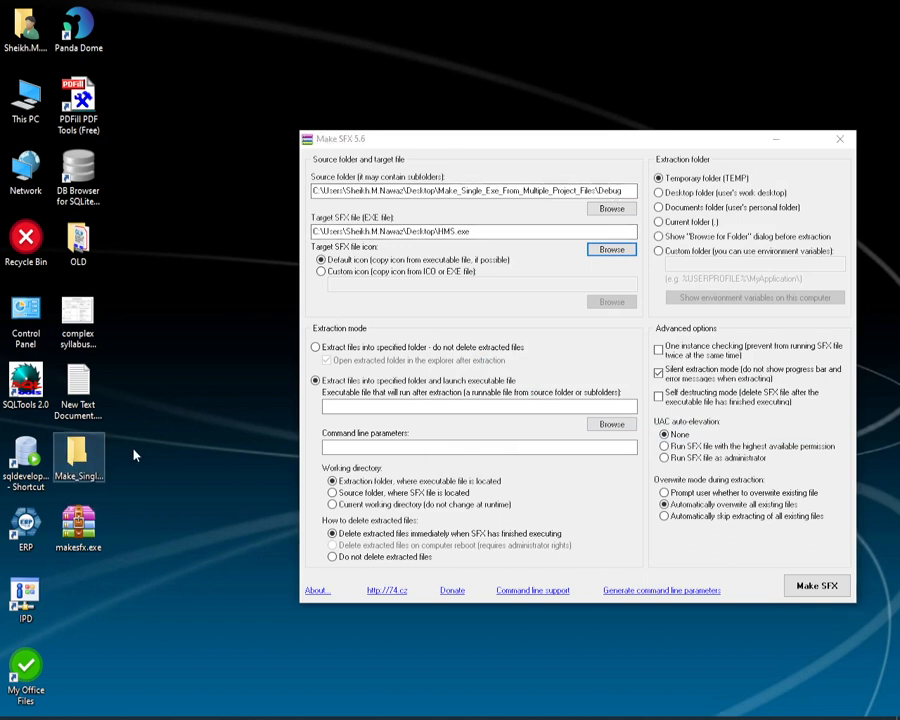
Step: Check the name of HMS.exe in the Debug folder, return to the parent folder and close the window
double_click(78, 462)
double_click(160, 136)
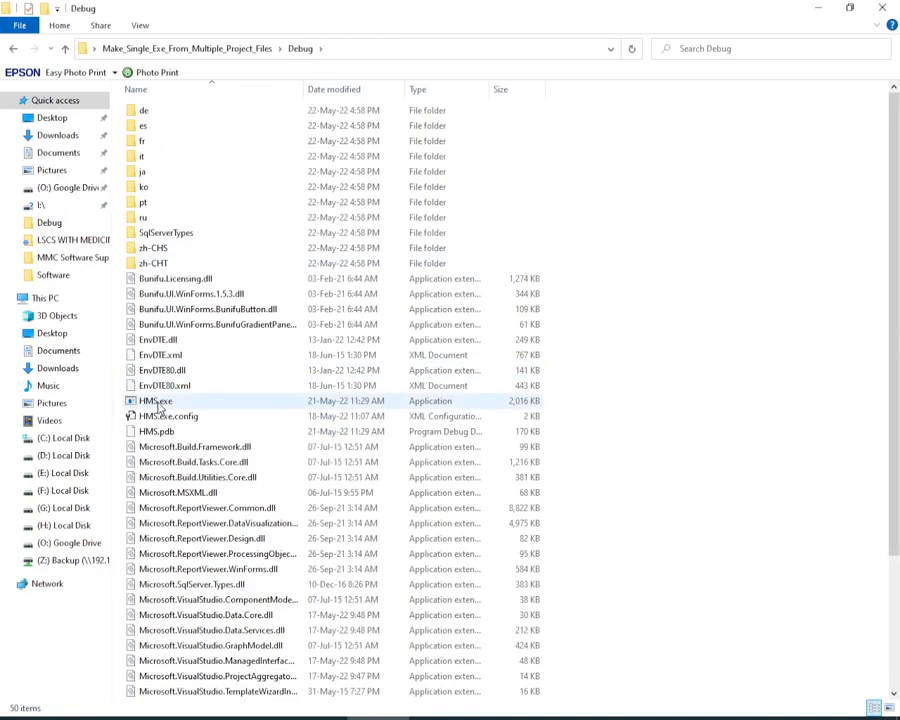
left_click(157, 403)
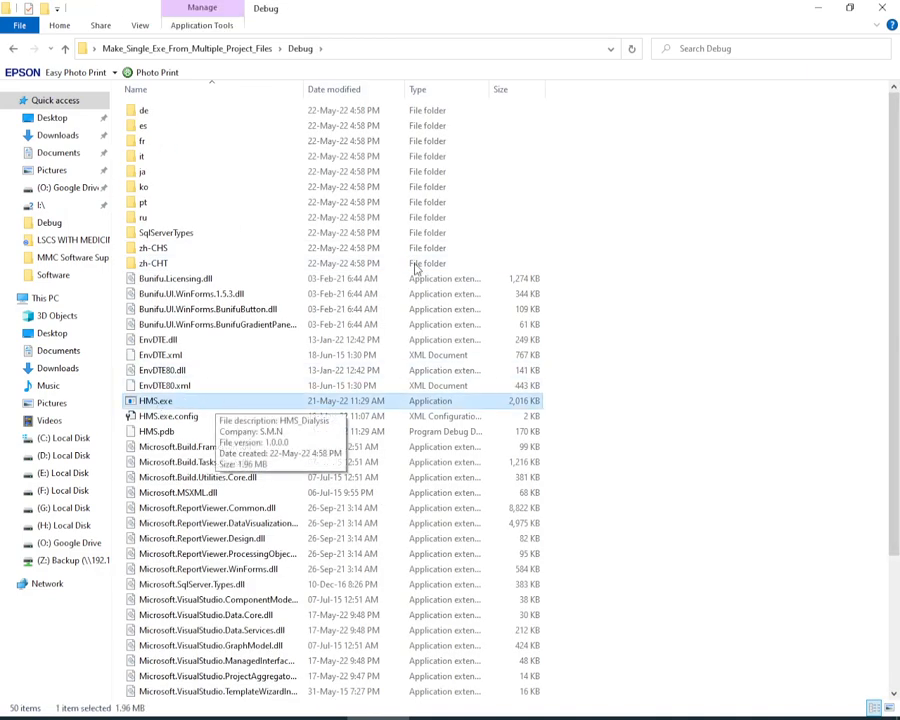
left_click(220, 50)
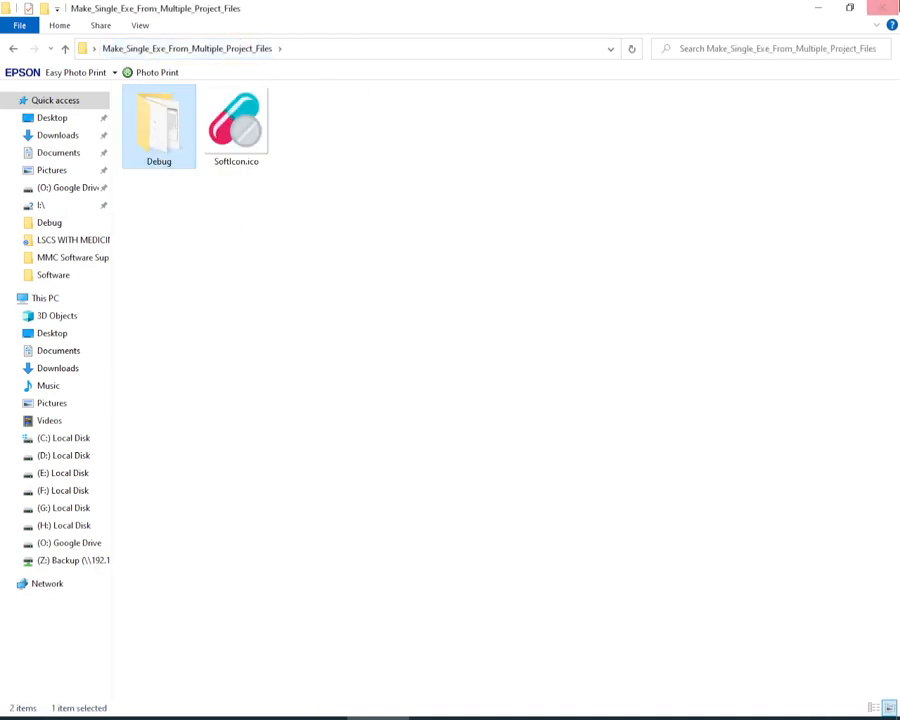
left_click(884, 7)
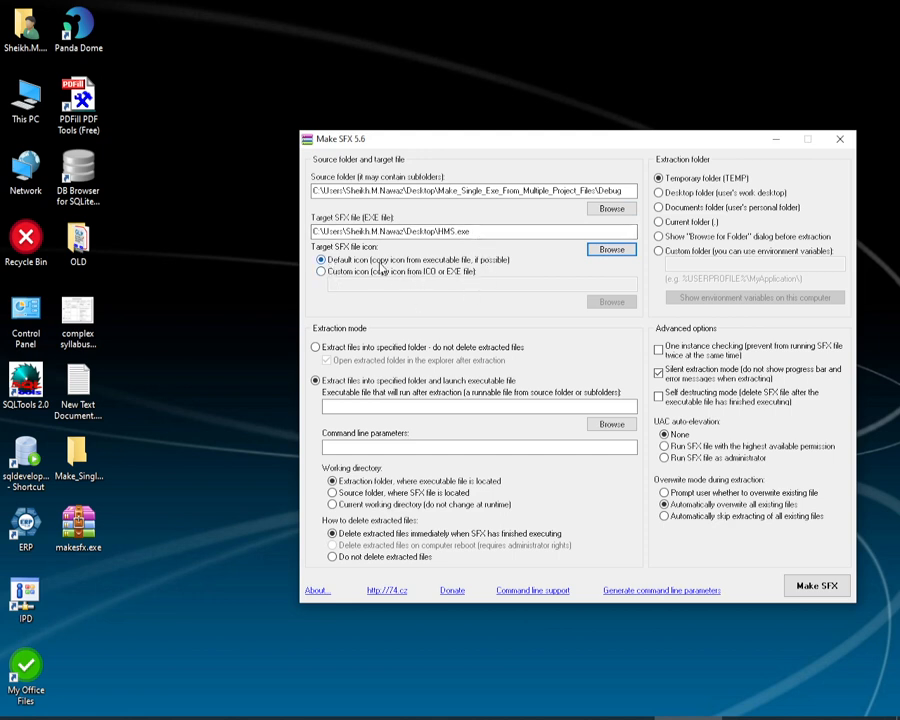
Step: Use SoftIcon.ico from Make_Single_Exe_From_Multiple_Project_Files as the custom icon of the target SFX file
left_click(330, 272)
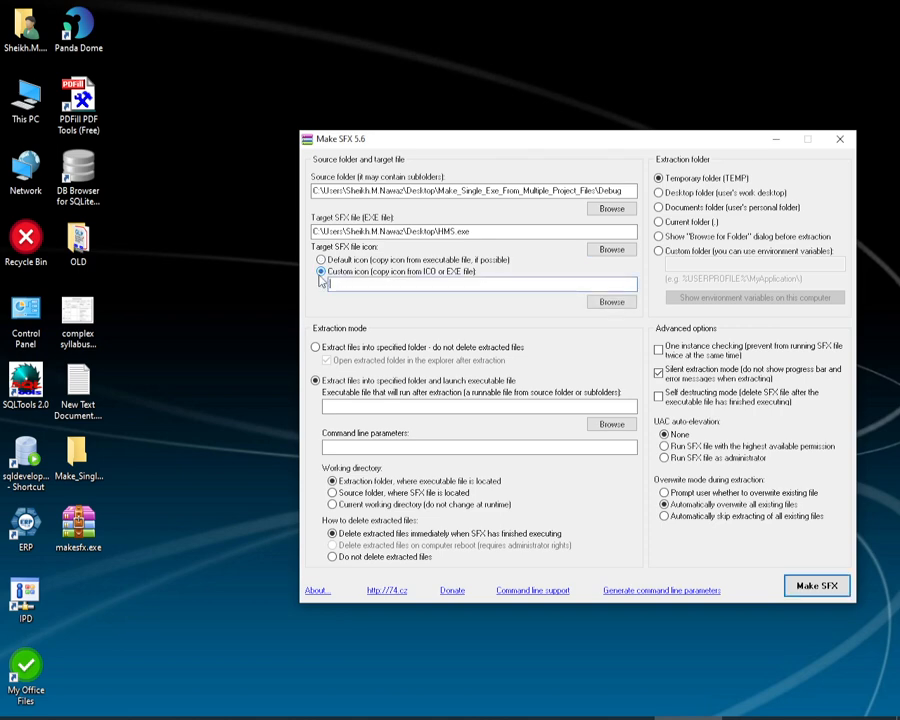
left_click(612, 302)
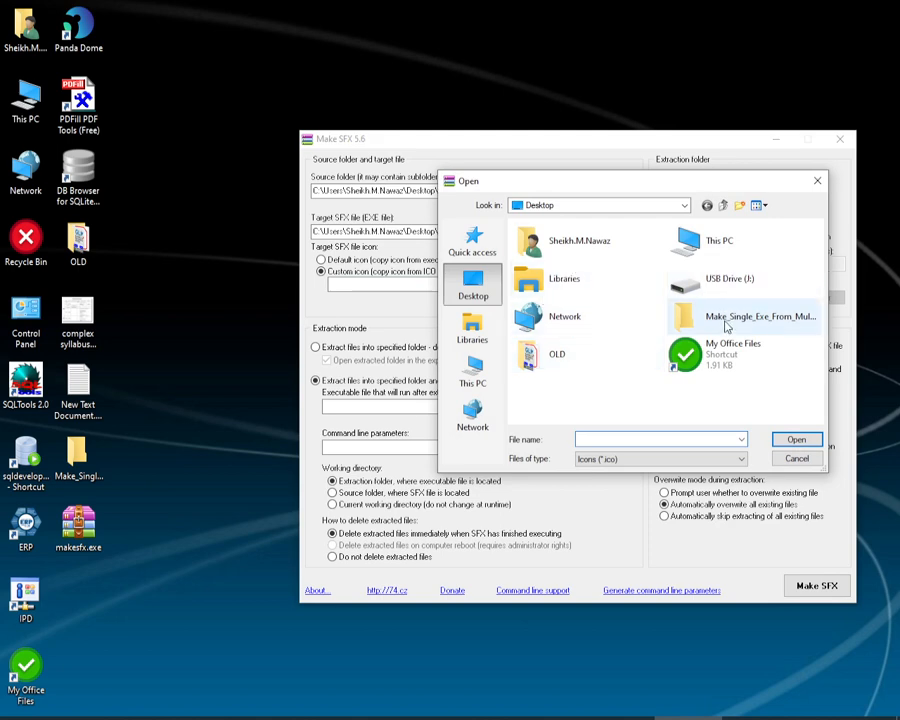
double_click(675, 319)
left_click(628, 276)
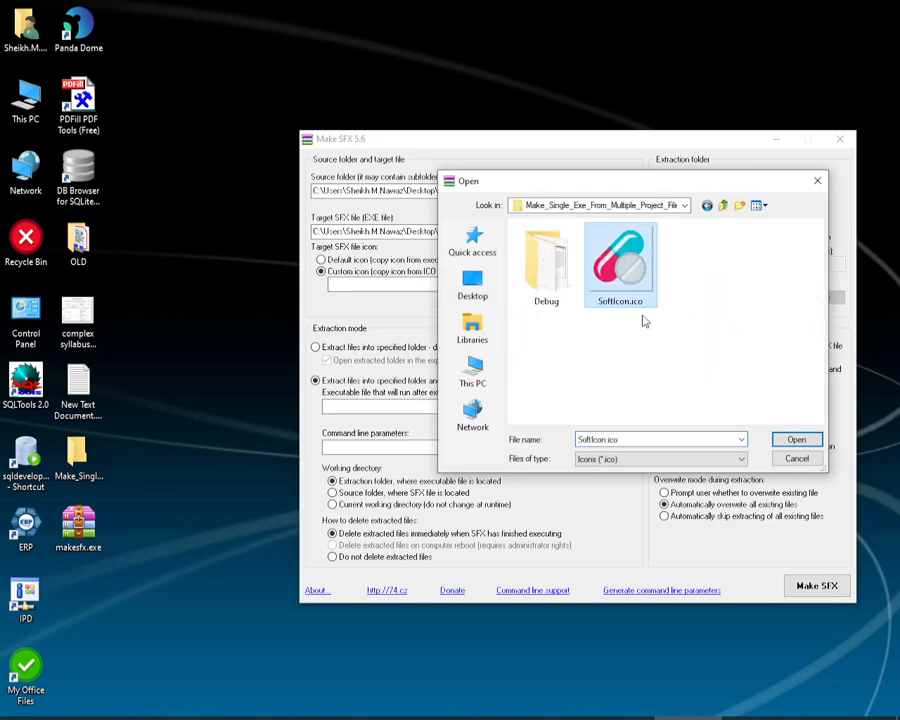
left_click(798, 441)
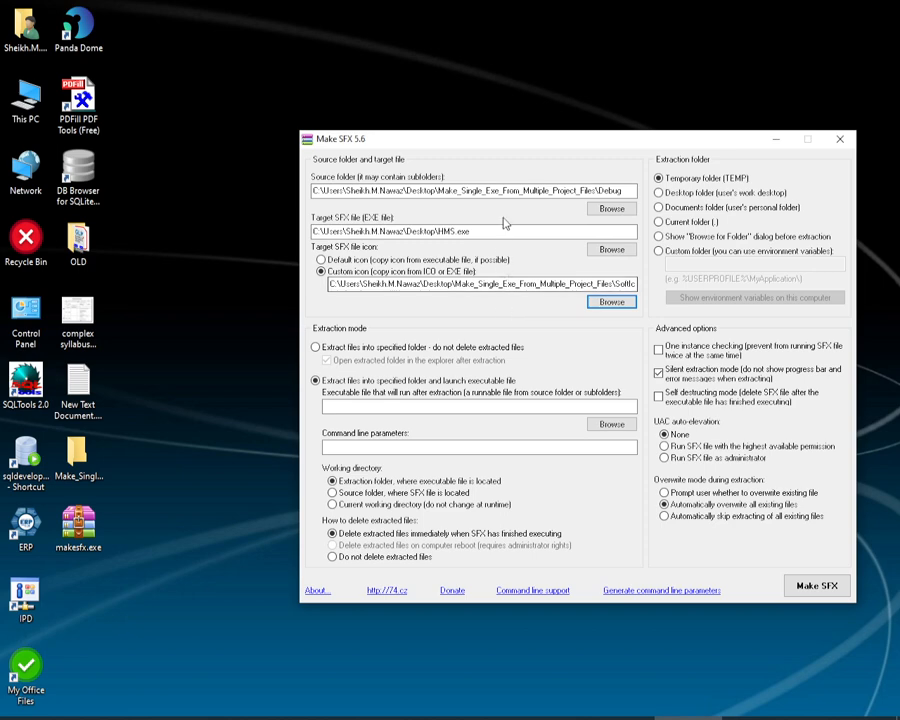
Step: Reposition the Make SFX window higher on the desktop
left_click_drag(534, 141, 454, 117)
left_click(252, 378)
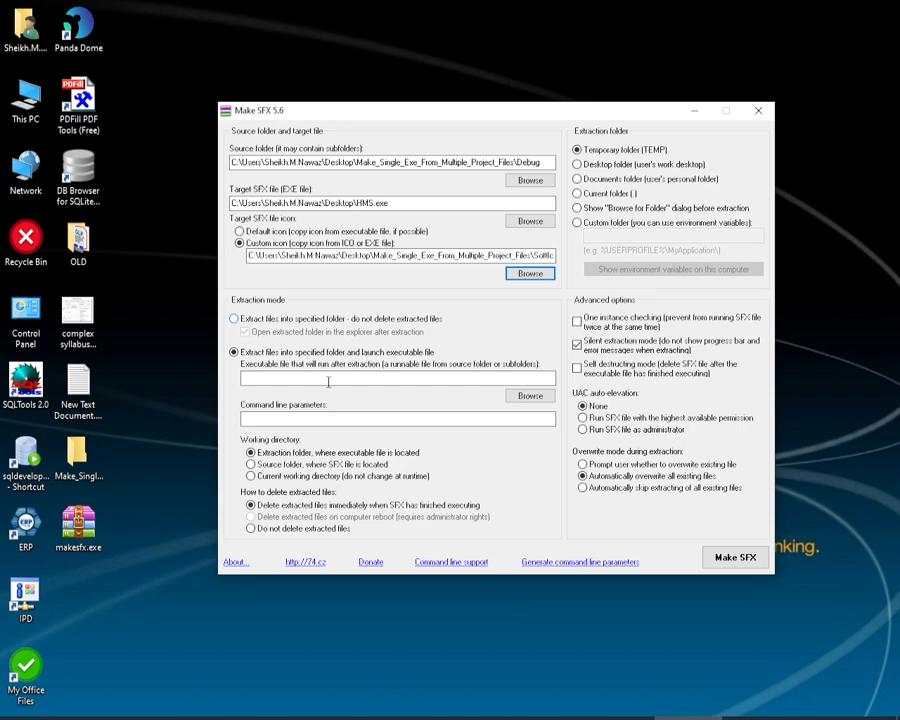
left_click_drag(371, 119, 412, 97)
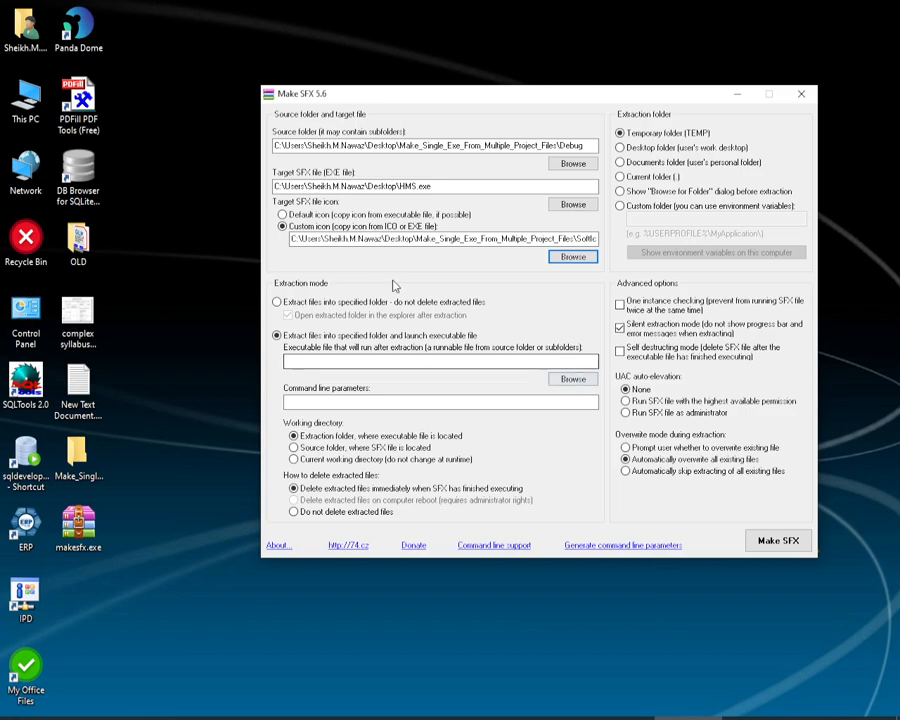
Step: Open Make_Single_Exe_From_Multiple_Project_Files and its Debug folder to identify the application file to launch, HMS.exe
double_click(80, 460)
left_click(171, 136)
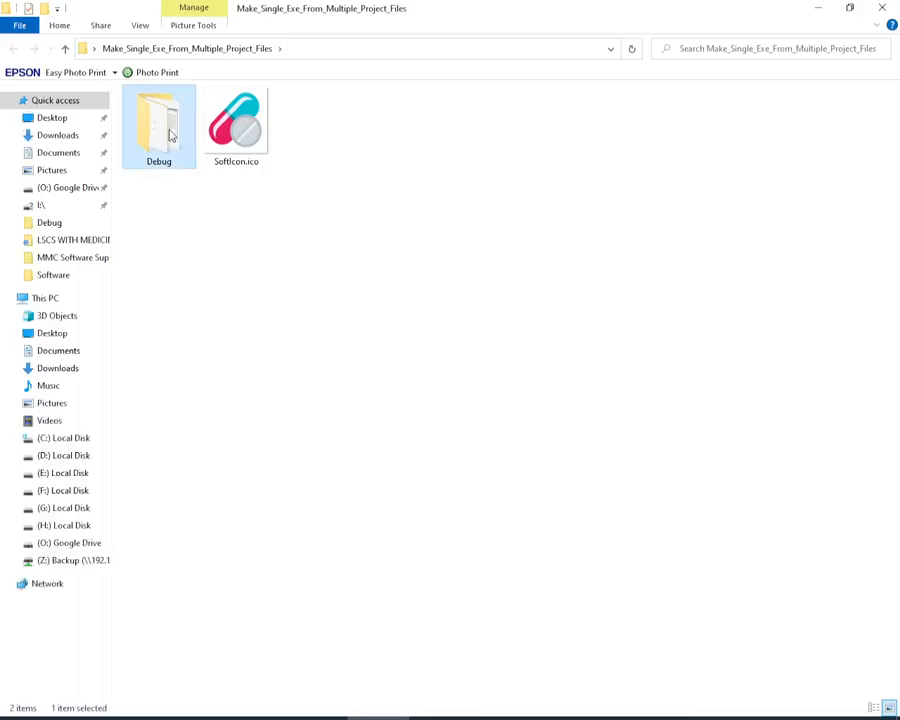
double_click(171, 136)
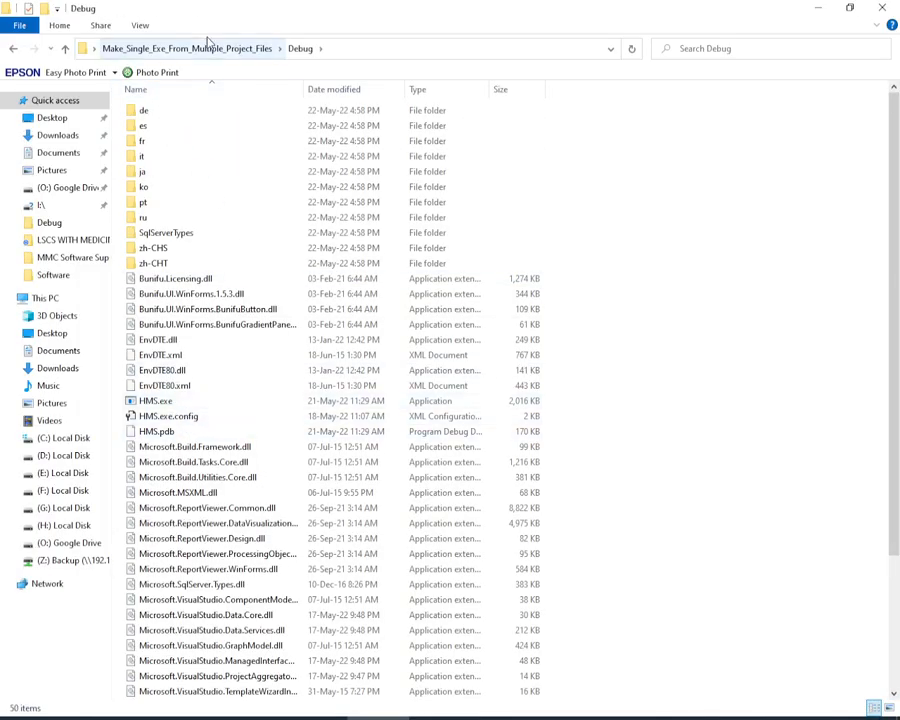
left_click(164, 401)
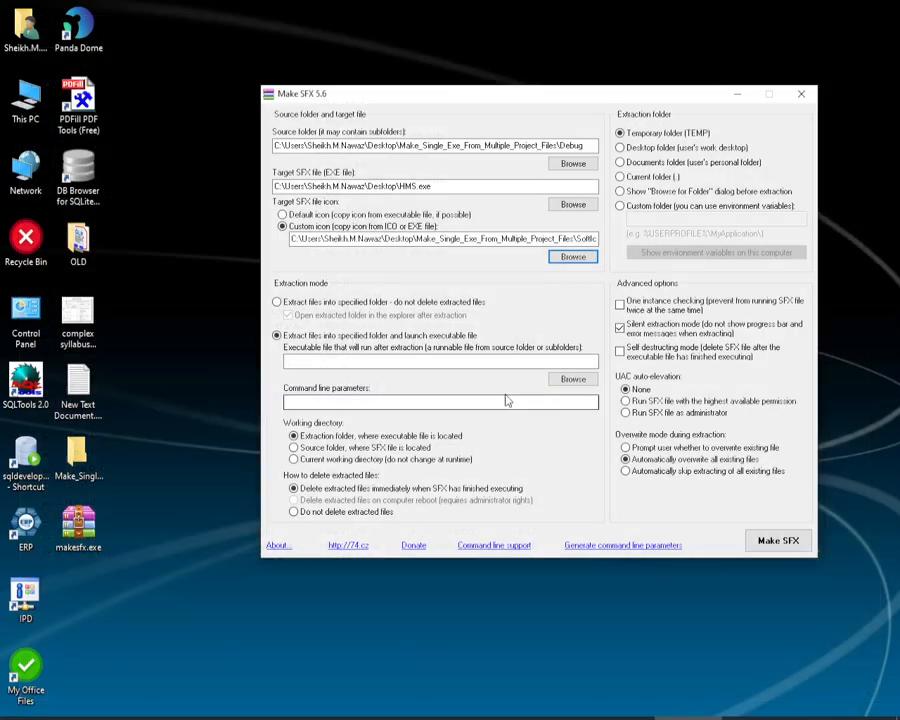
Step: Set HMS.exe from the Debug folder as the executable that runs after extraction
left_click(574, 380)
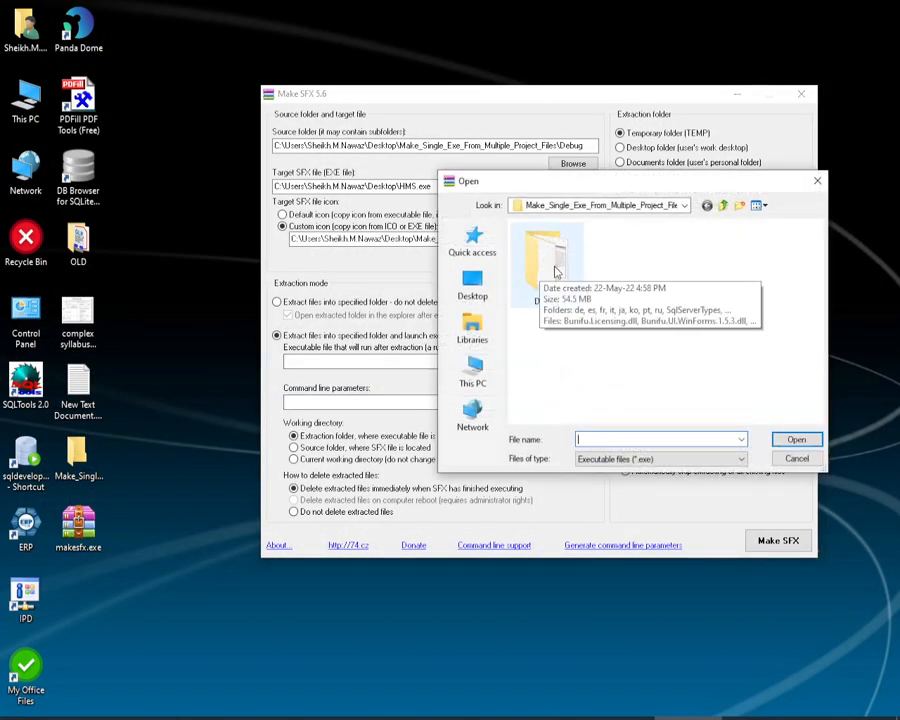
left_click(473, 287)
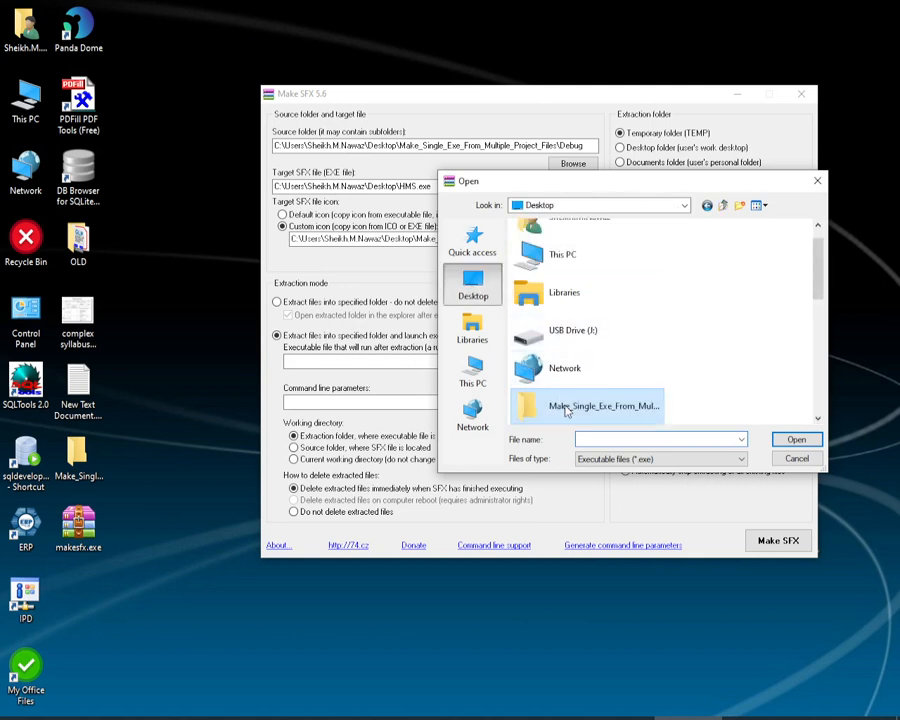
double_click(565, 406)
double_click(554, 280)
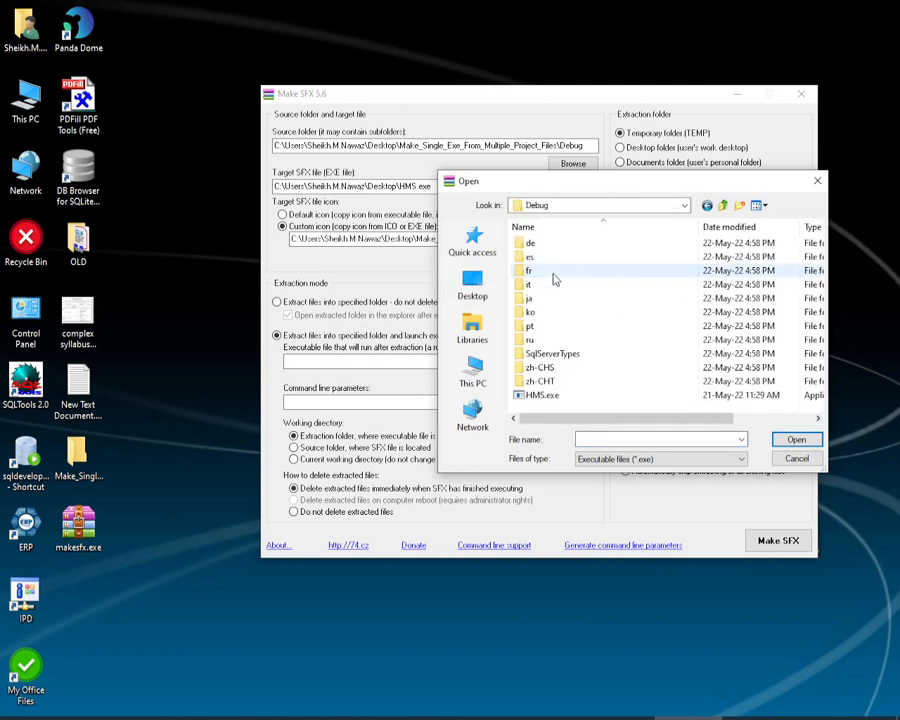
left_click(545, 396)
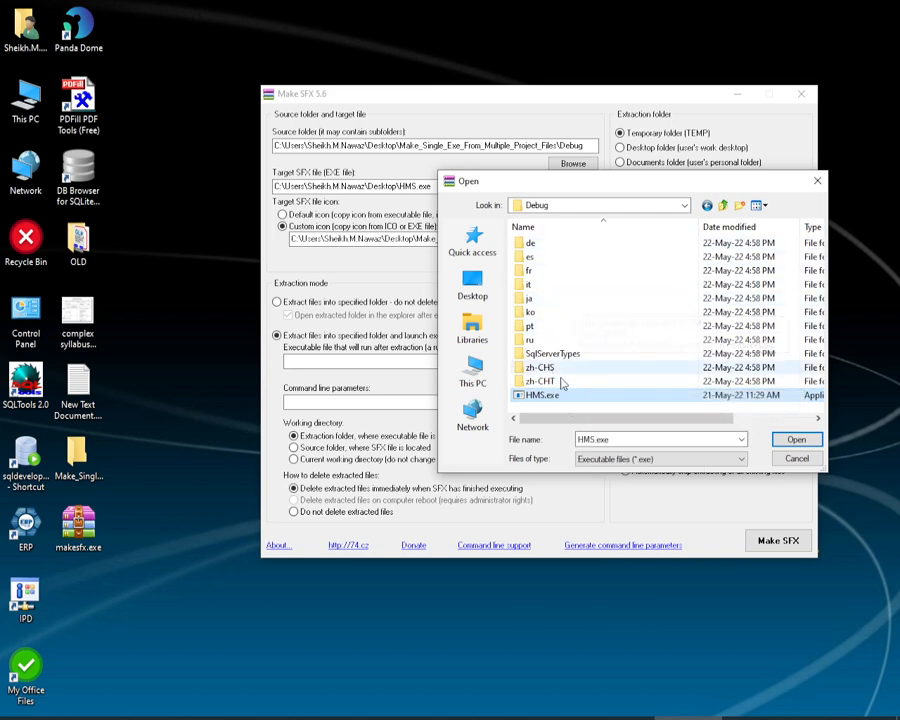
left_click(790, 443)
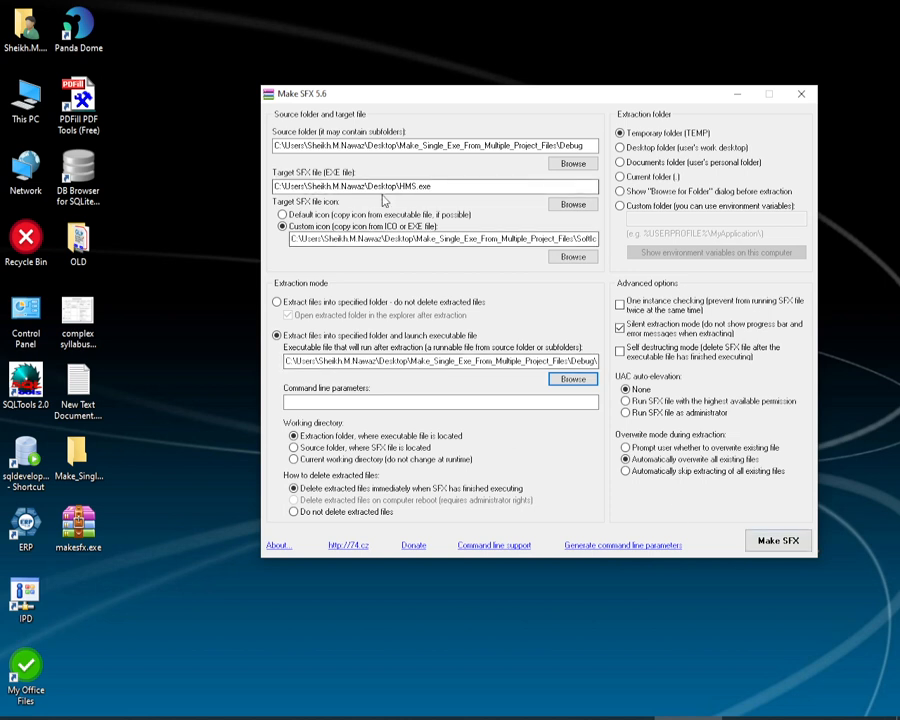
Step: Build the SFX file HMS.exe on the desktop and dismiss the completion message
left_click_drag(431, 186, 400, 186)
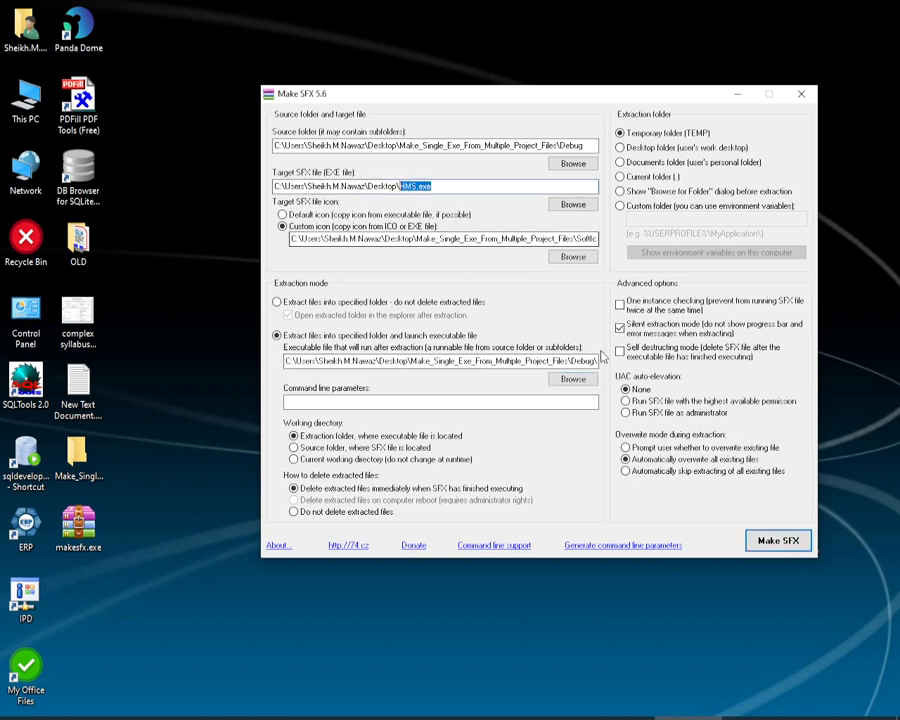
left_click(764, 544)
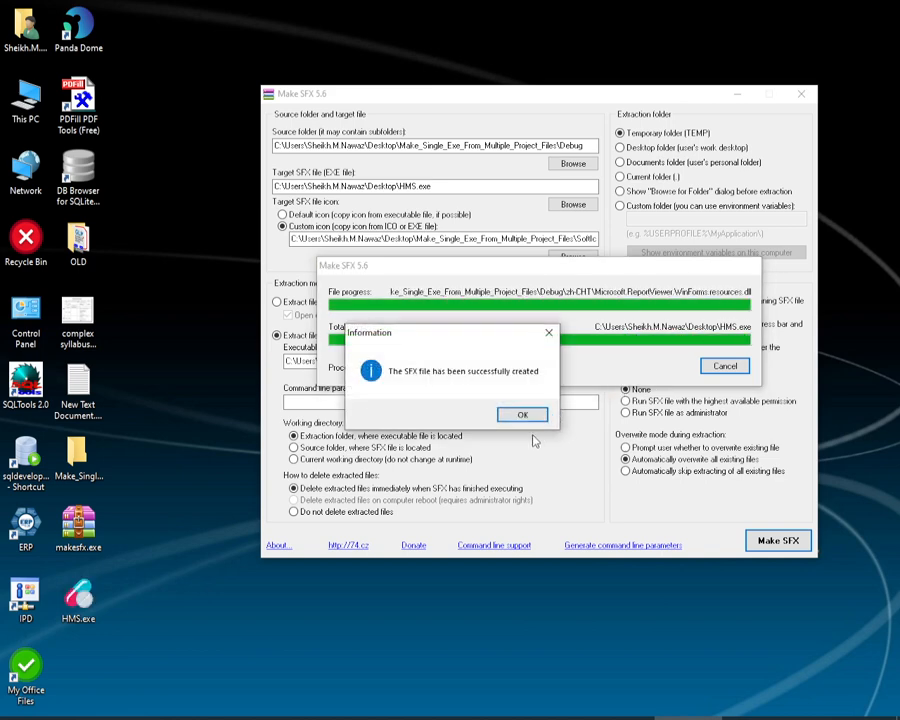
left_click(521, 418)
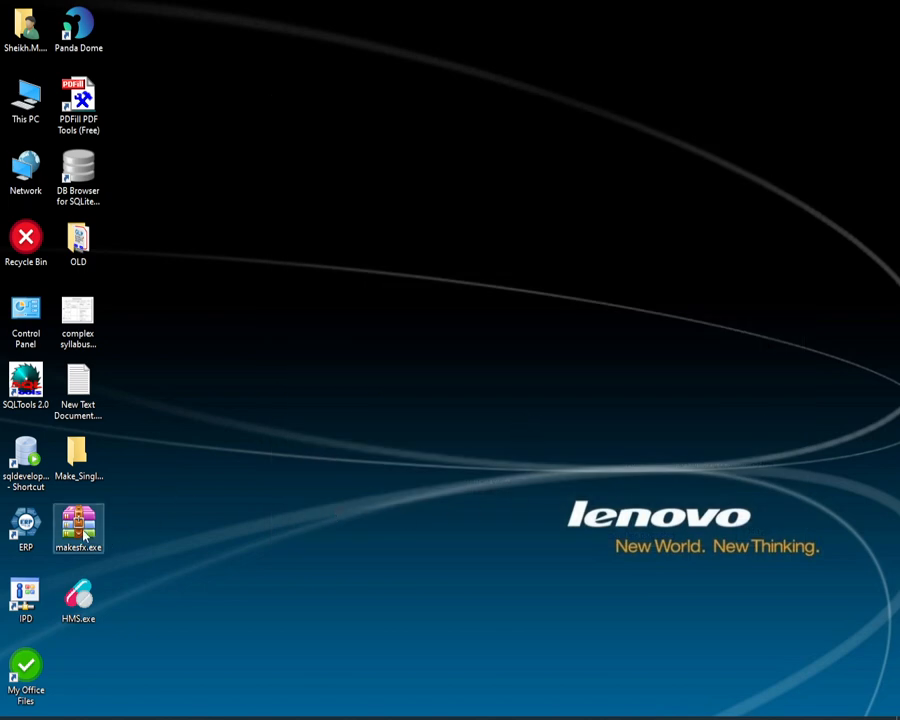
Step: Move HMS.exe to an empty area of the desktop and open its properties to examine the file size
left_click_drag(75, 526, 103, 523)
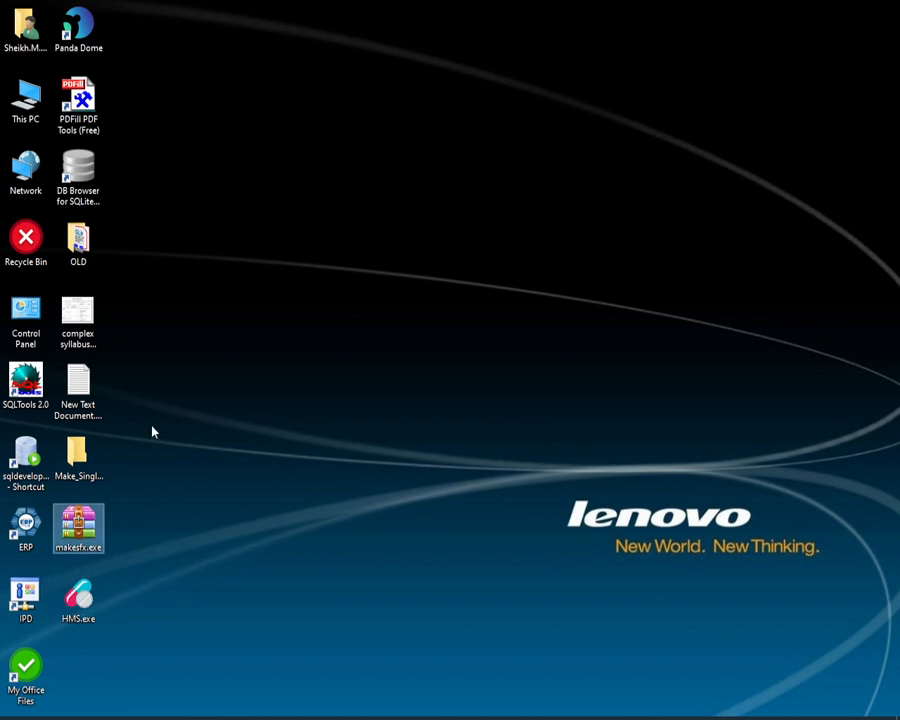
left_click(141, 609)
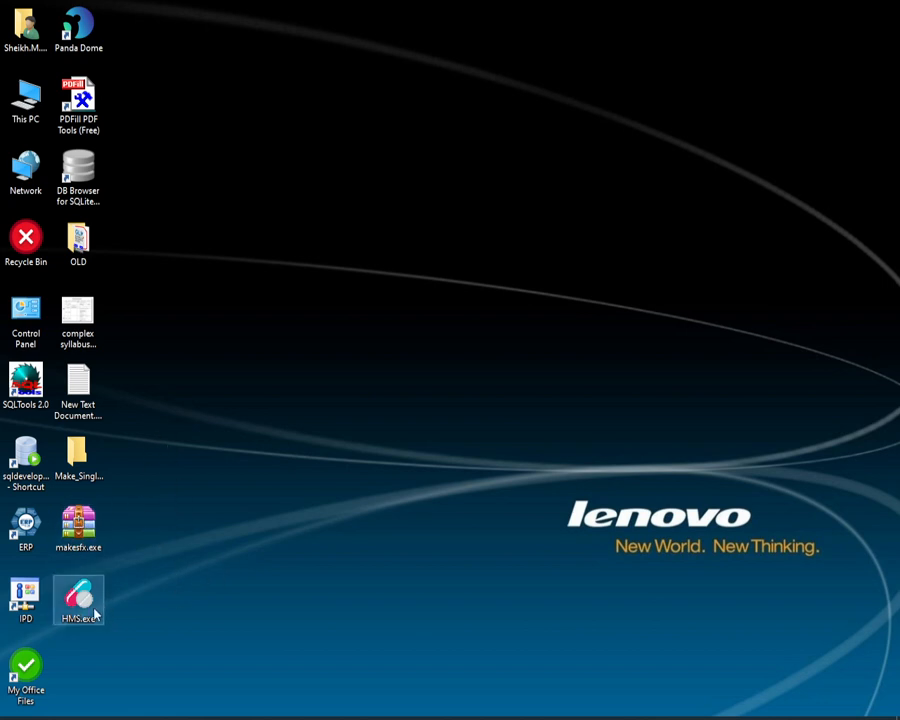
left_click_drag(77, 605, 288, 318)
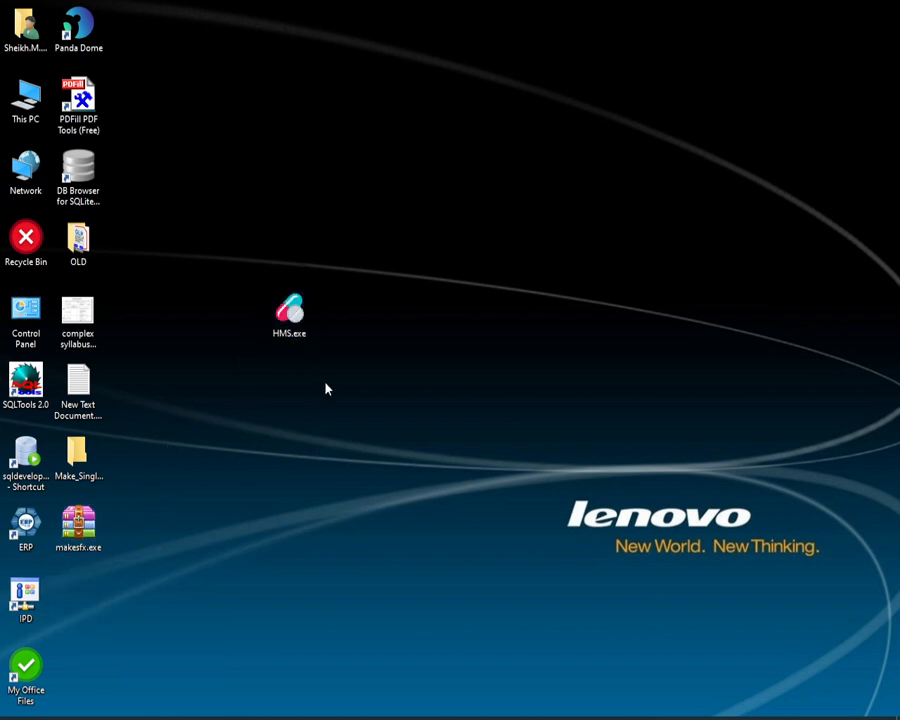
right_click(293, 320)
left_click(333, 705)
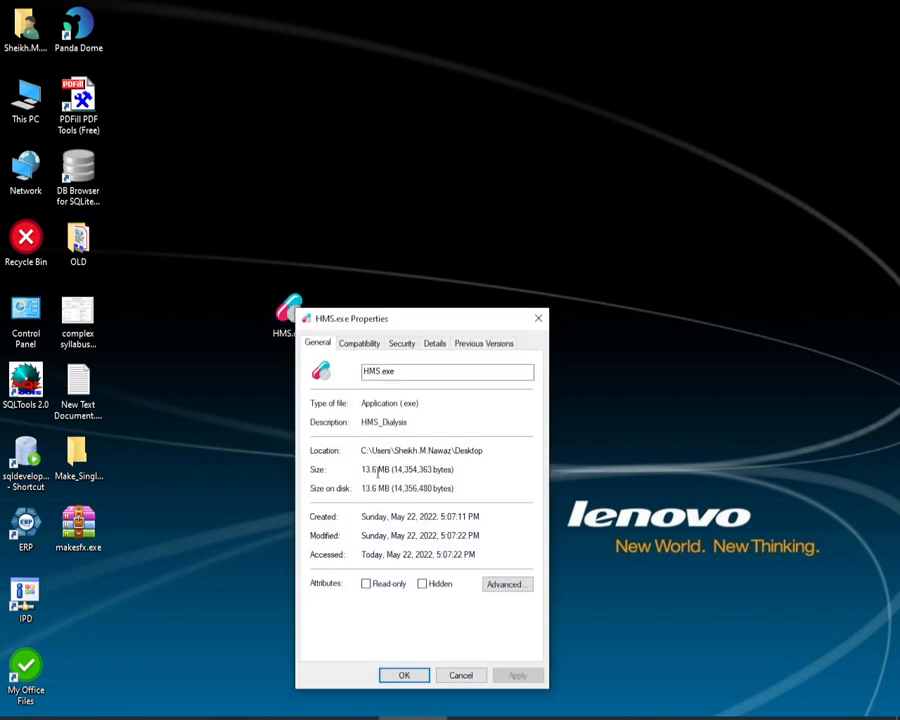
Step: Compare the file size of HMS.exe with the size of the Debug folder in Make_Single_Exe_From_Multiple_Project_Files, and close both properties dialogs
left_click_drag(442, 316, 515, 202)
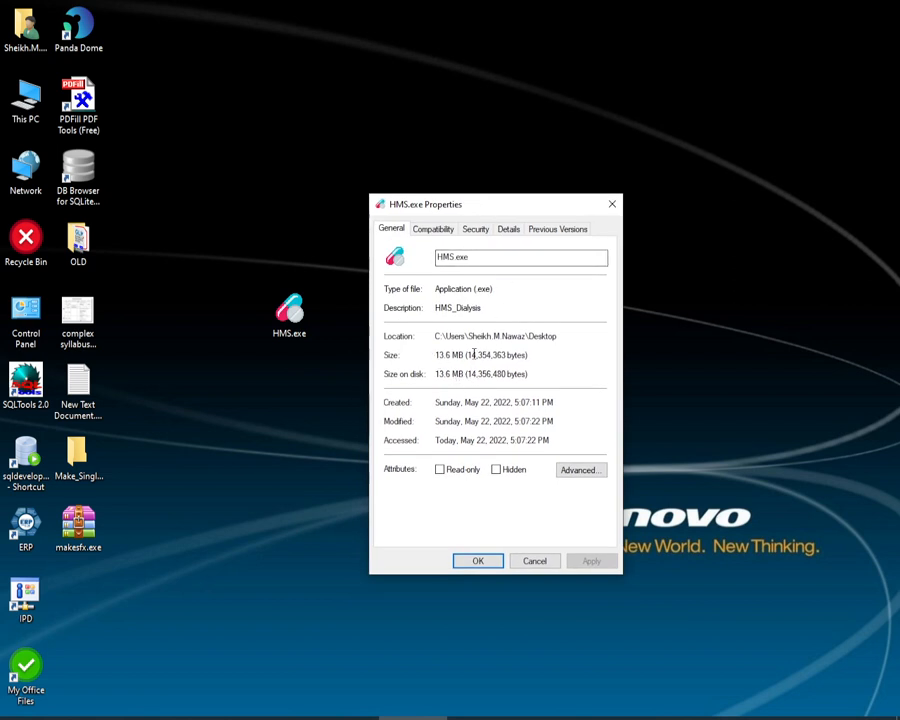
double_click(78, 458)
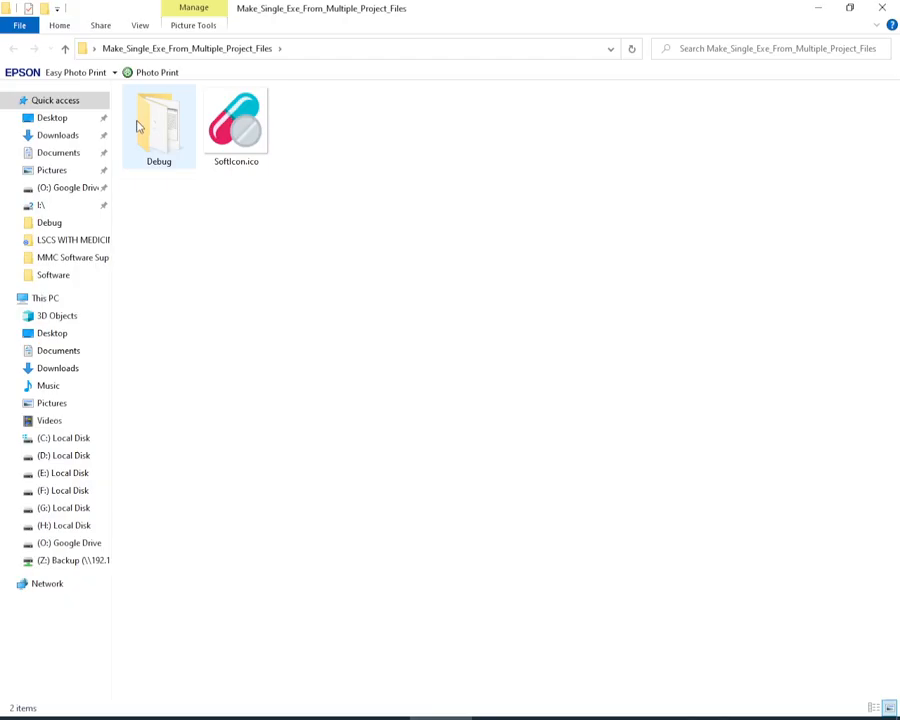
right_click(138, 122)
left_click(233, 514)
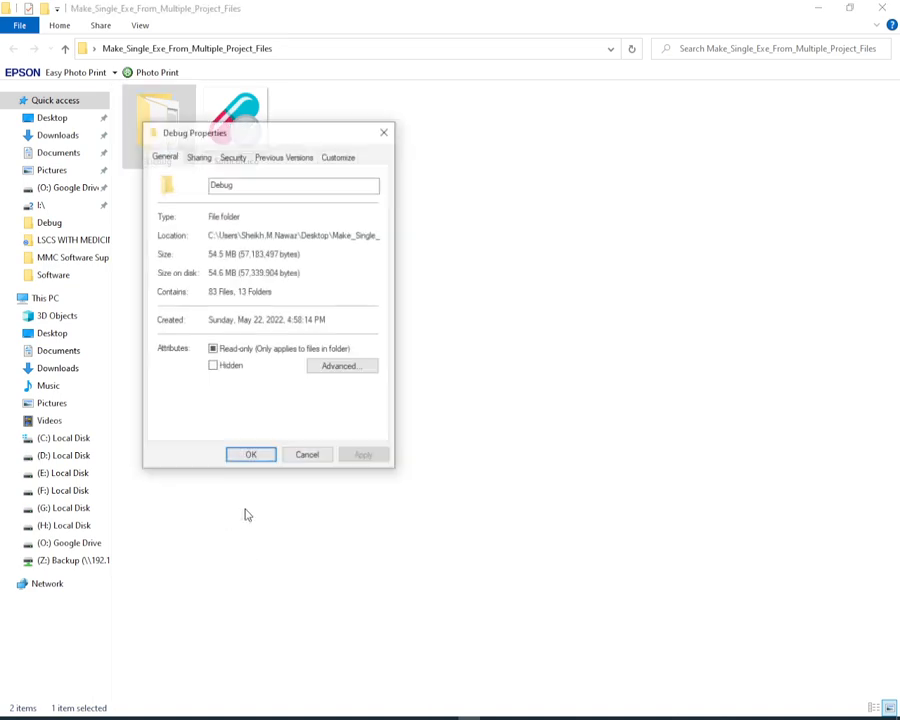
left_click(316, 455)
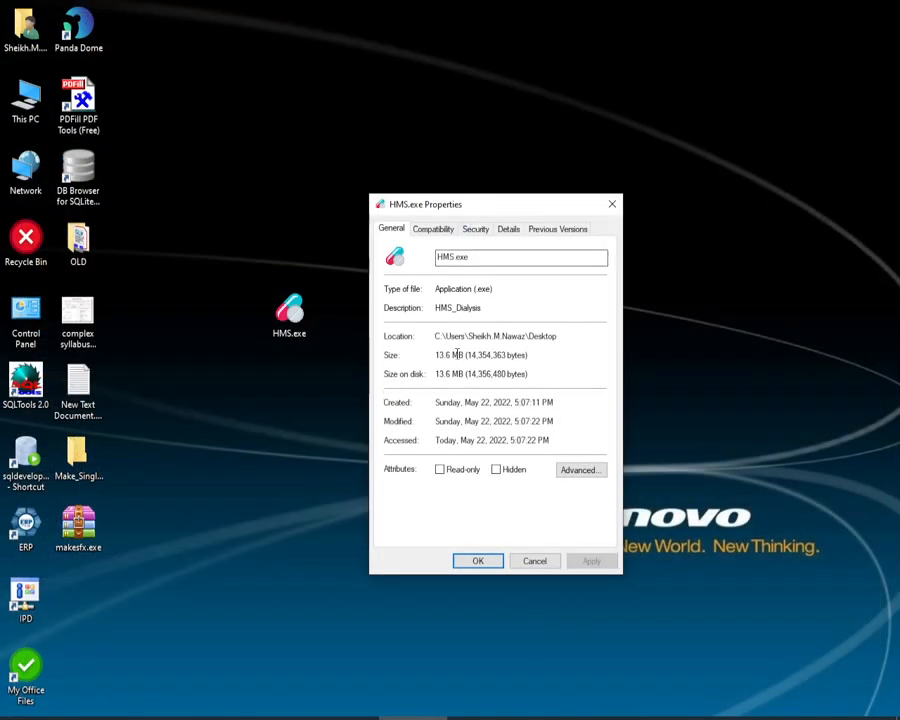
left_click(536, 561)
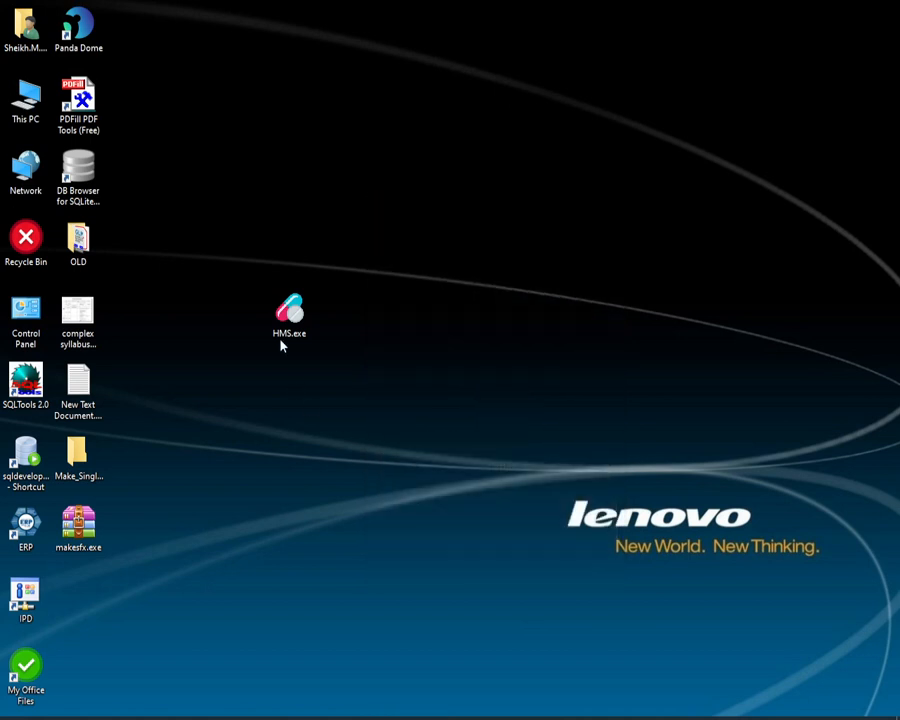
Step: Open the packaged HMS.exe on the desktop to launch the HMS application
right_click(288, 314)
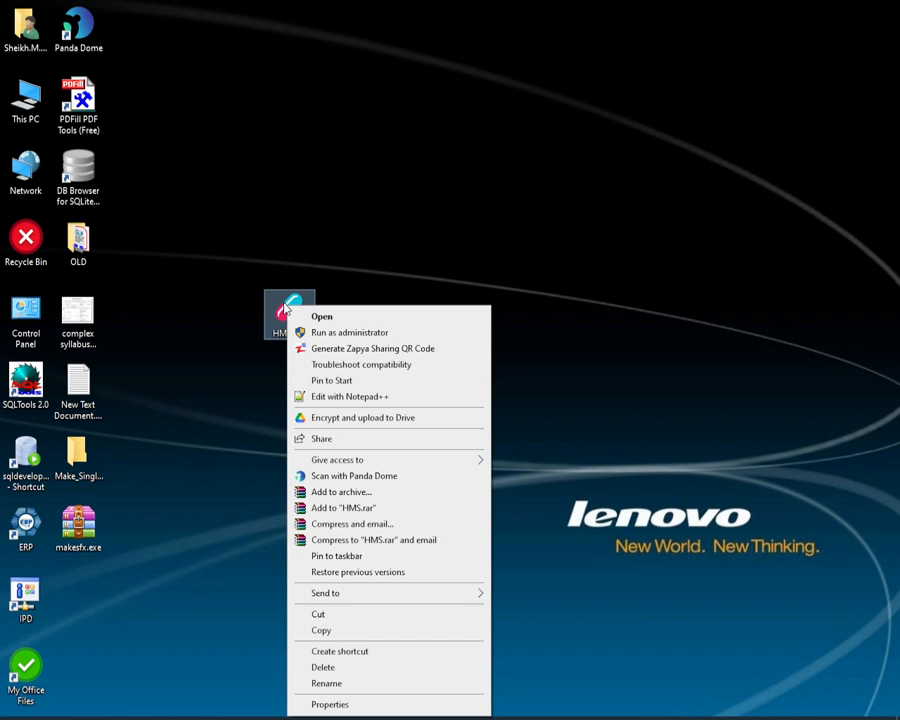
left_click(396, 255)
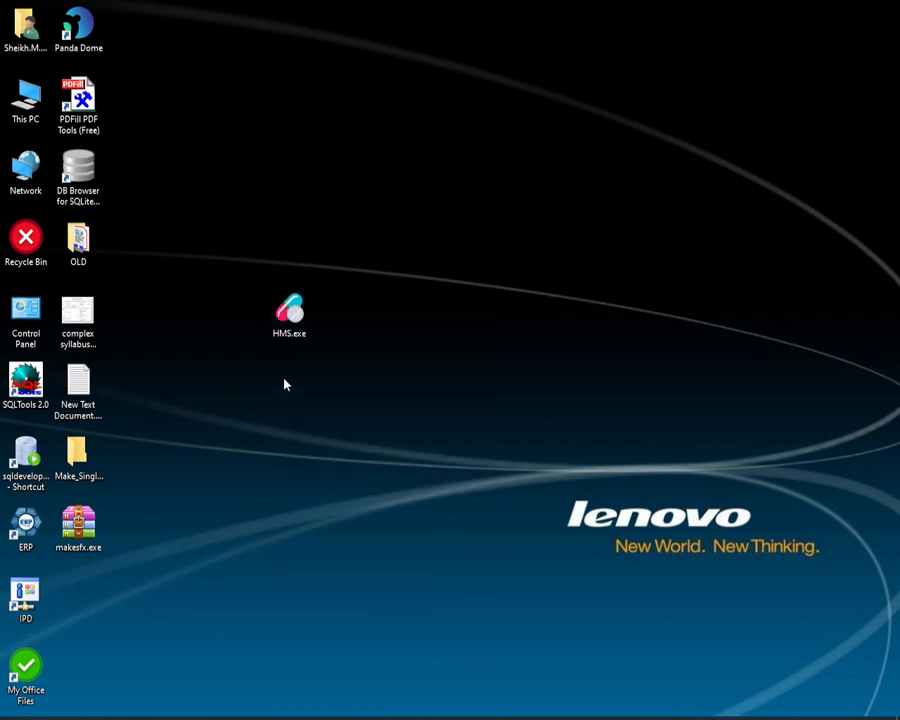
right_click(287, 321)
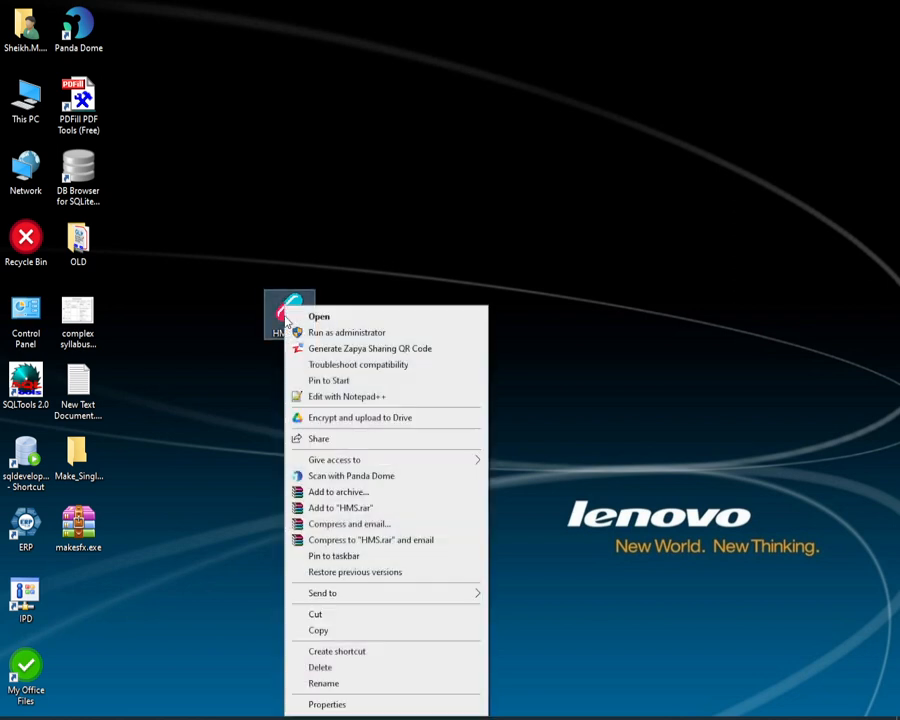
left_click(302, 314)
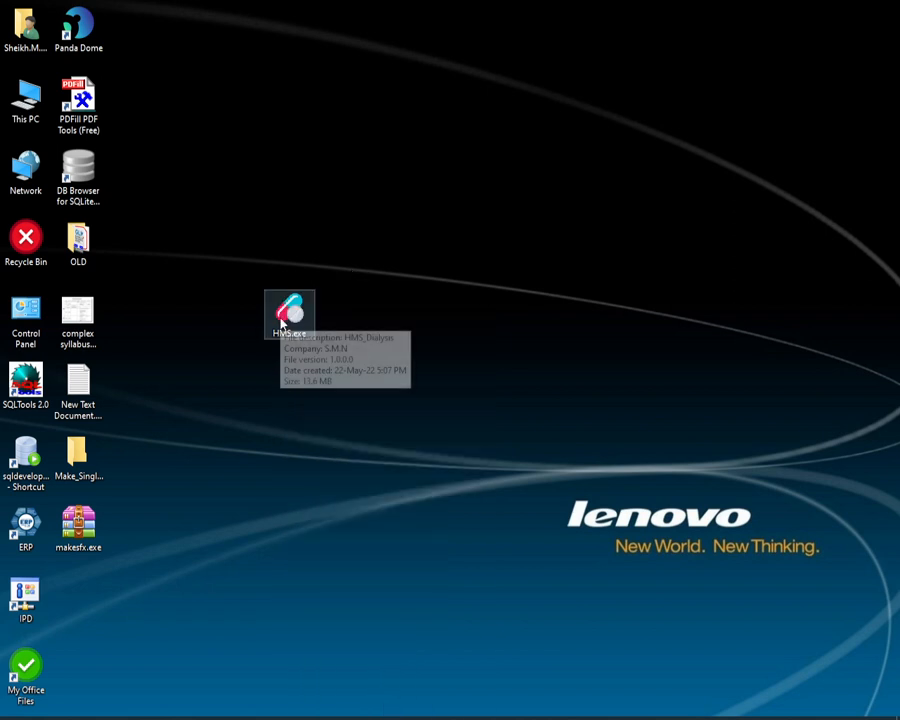
right_click(289, 327)
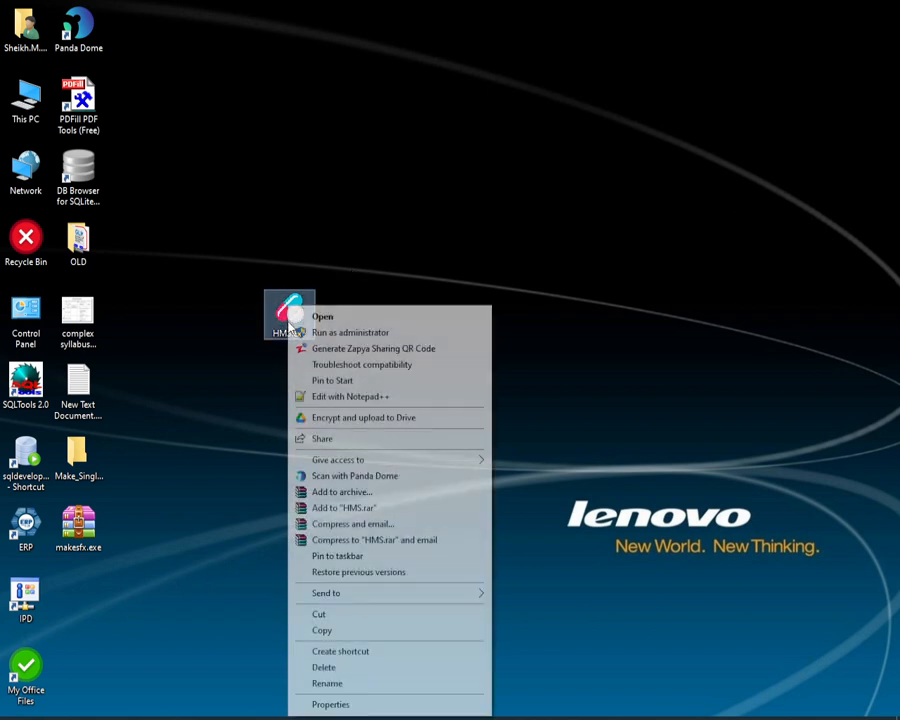
left_click(305, 314)
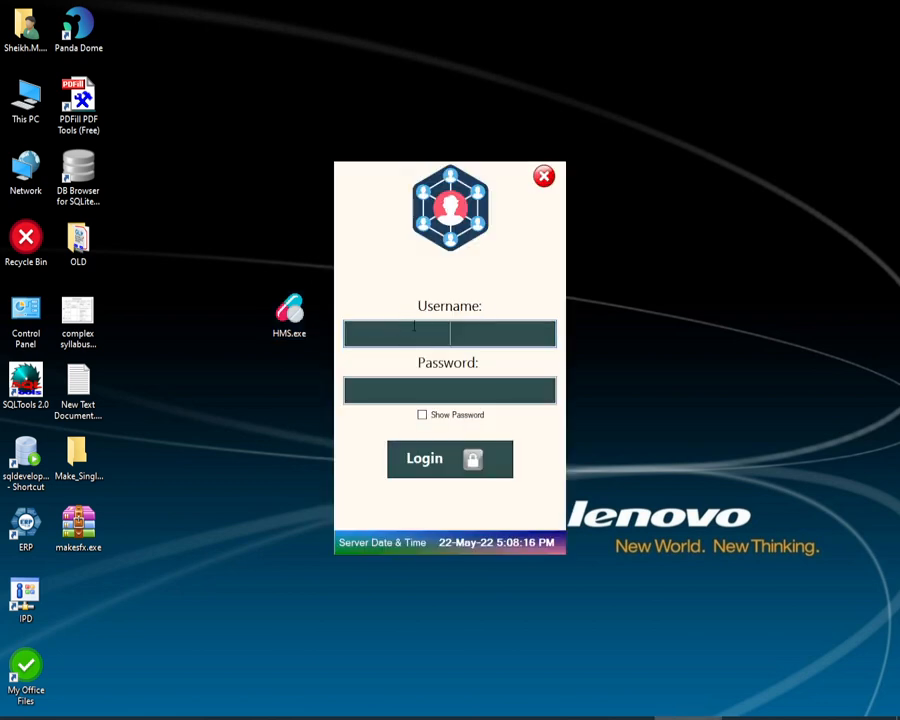
Step: Log in to the HMS application with the username admin and the account password
type("admin")
key("Tab")
type("admin")
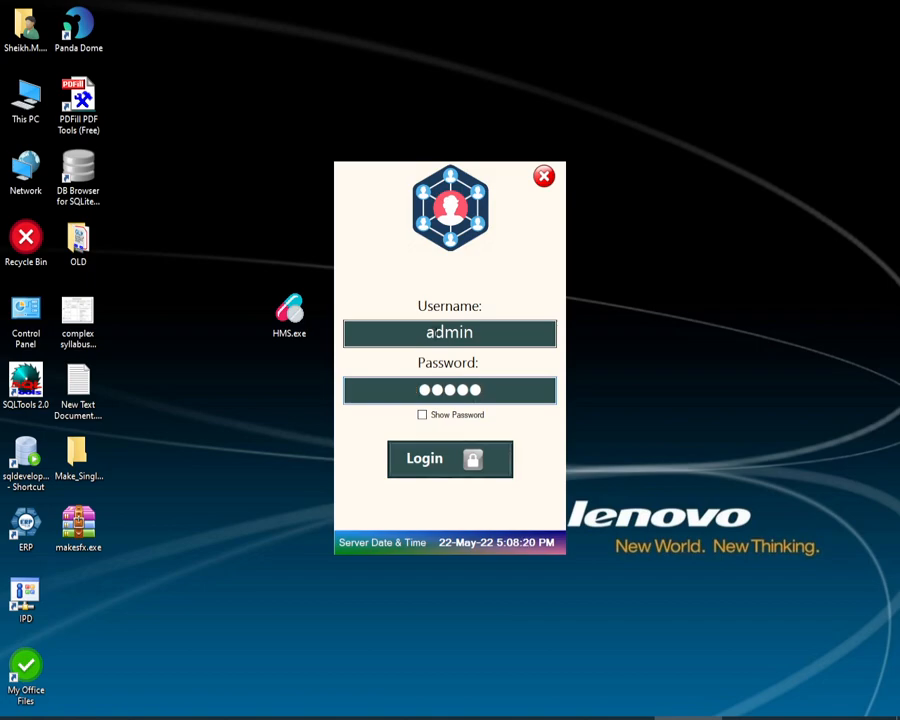
key("Return")
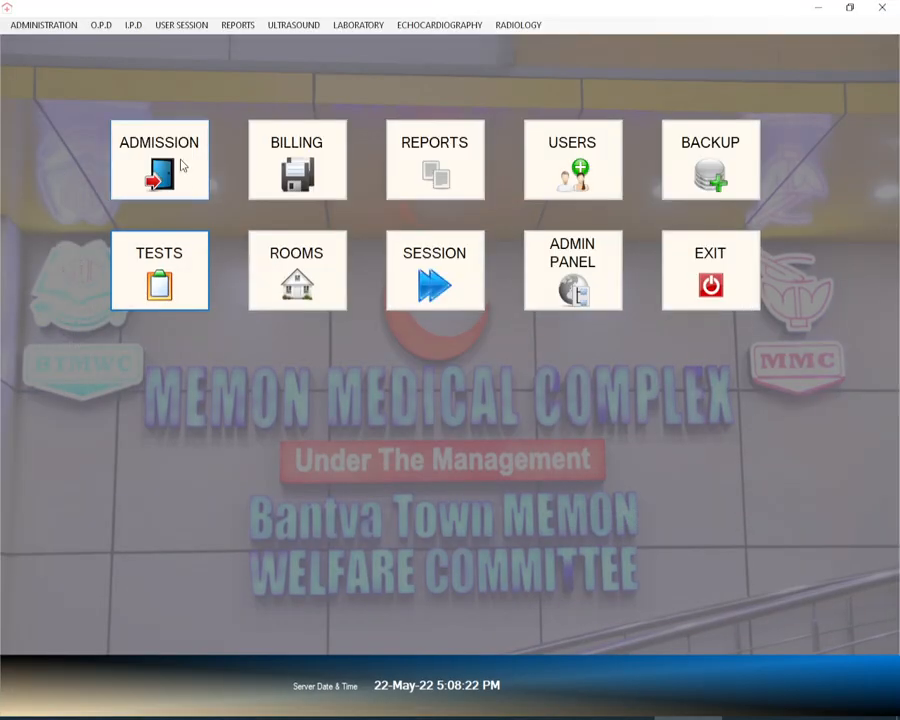
Step: Open the Admission form to examine its patient records, and exit the HMS application
left_click(182, 166)
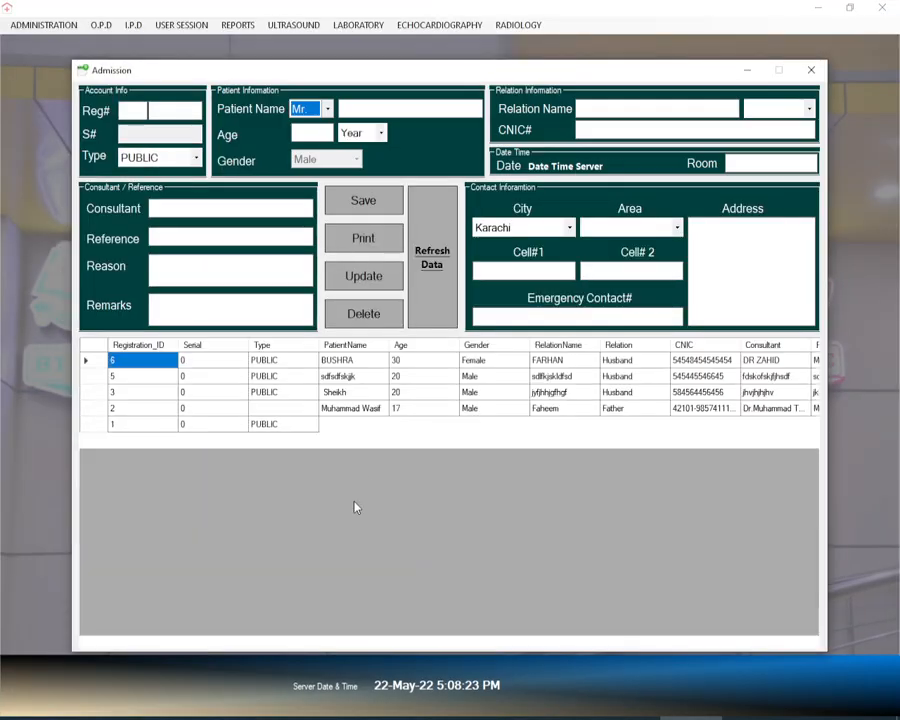
left_click(142, 378)
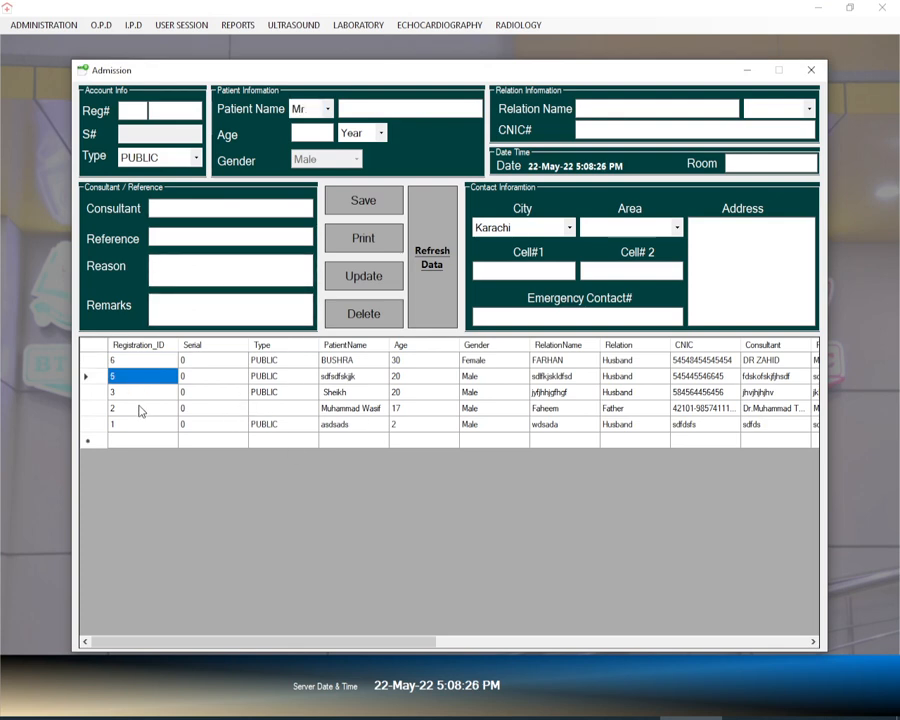
left_click(136, 396)
left_click(139, 408)
left_click(146, 424)
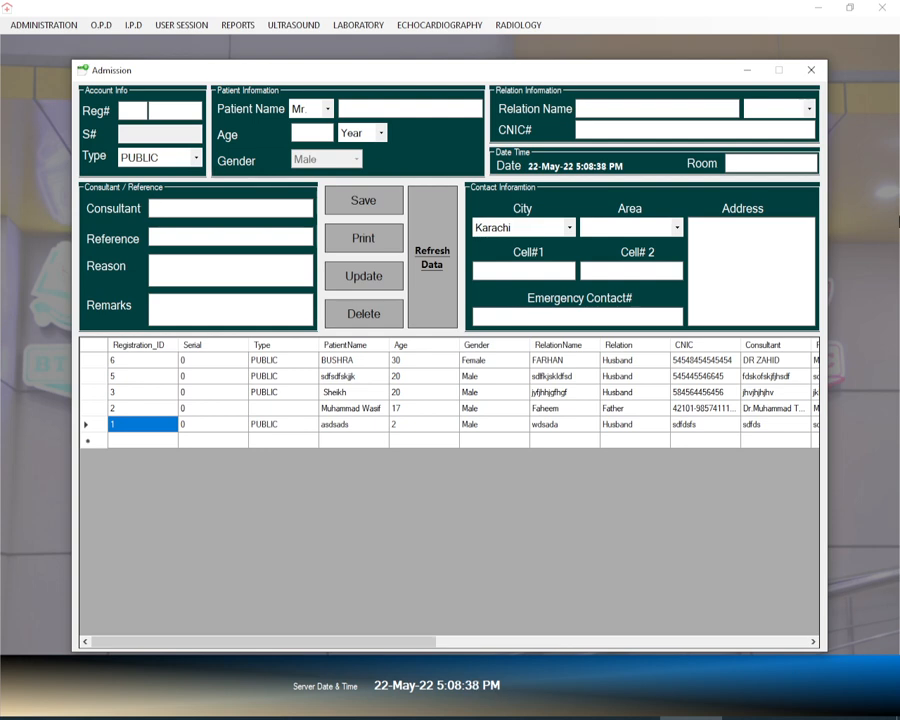
left_click(812, 71)
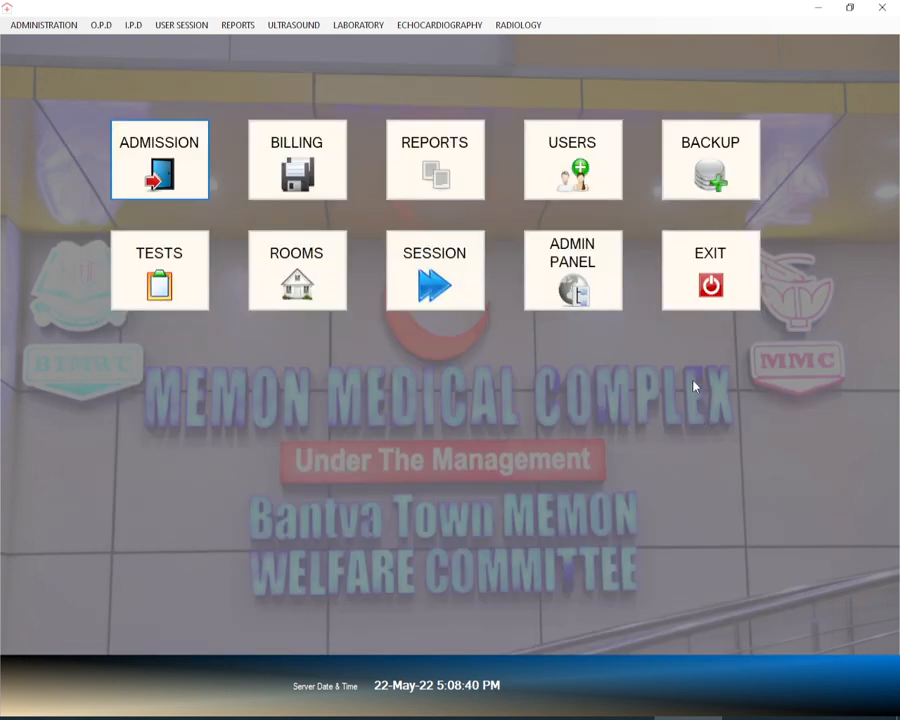
left_click(711, 284)
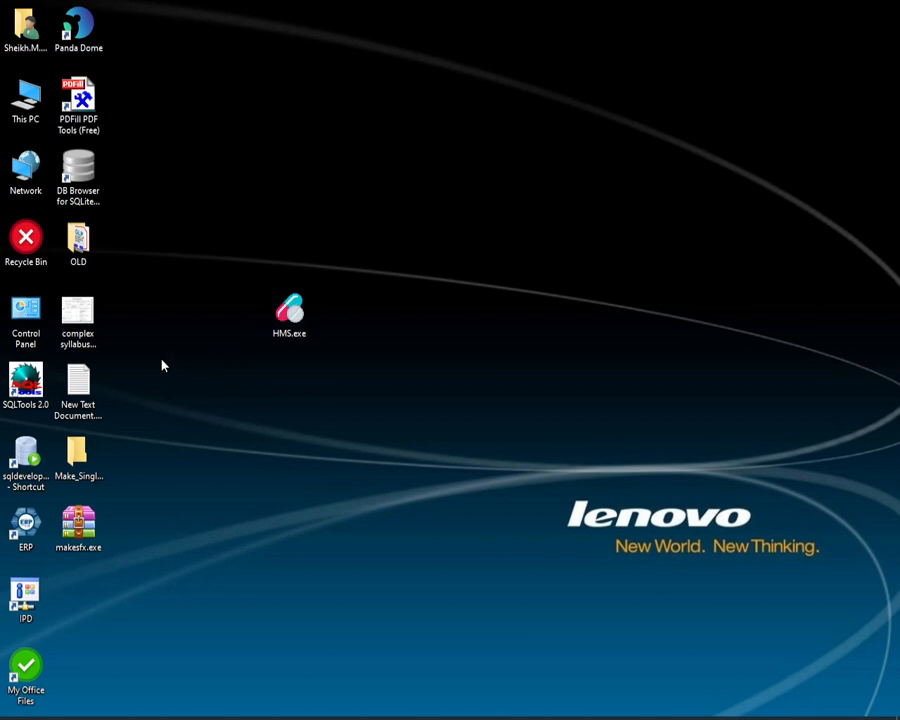
Step: Review the file properties of HMS.exe and place the file directly beneath makesfx.exe on the desktop
left_click_drag(290, 318, 238, 462)
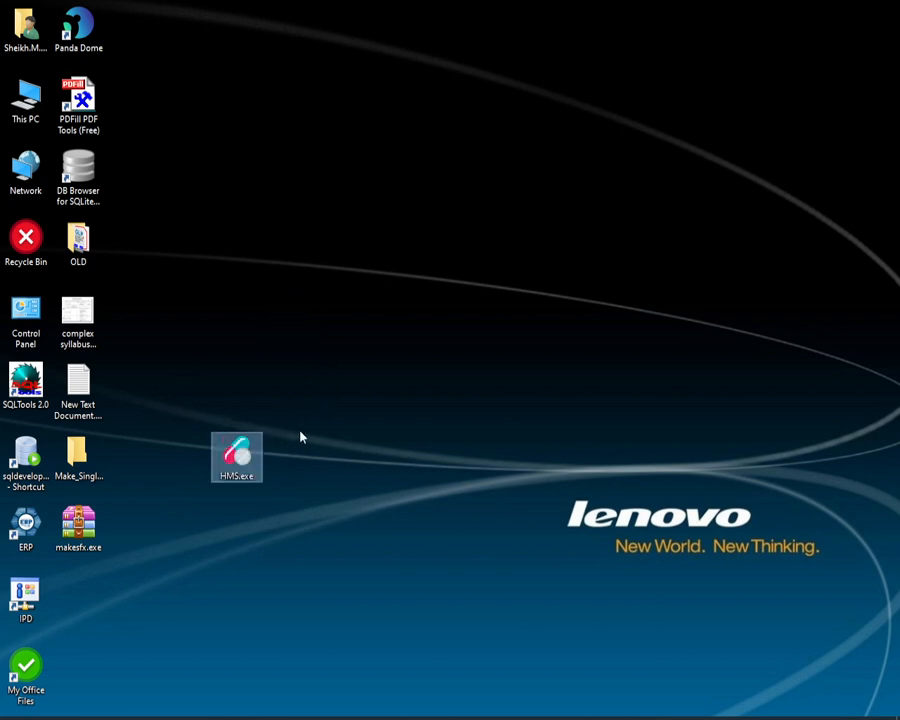
right_click(238, 458)
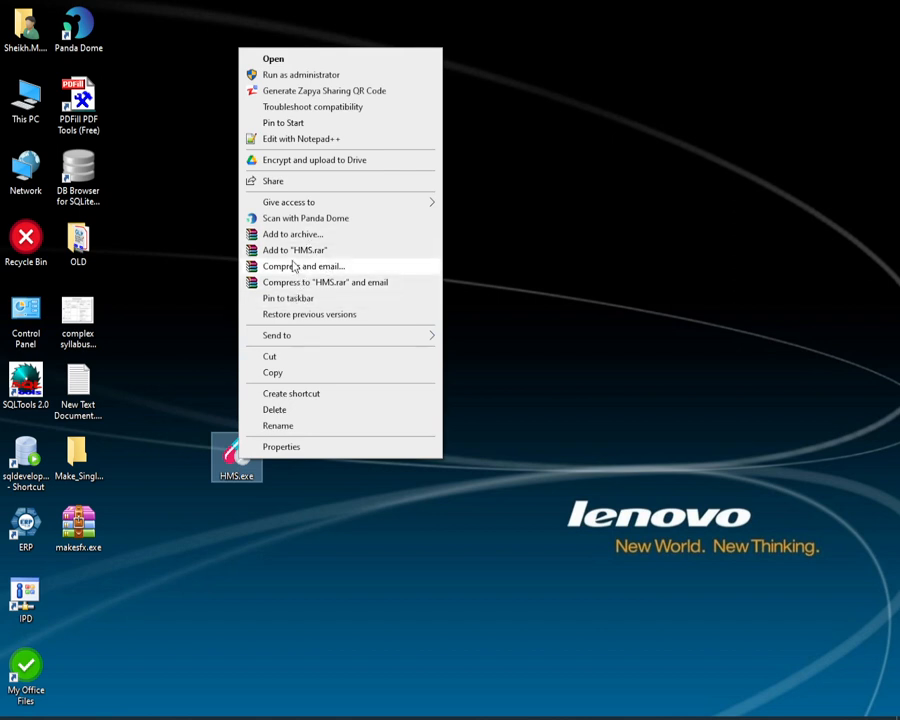
left_click(257, 514)
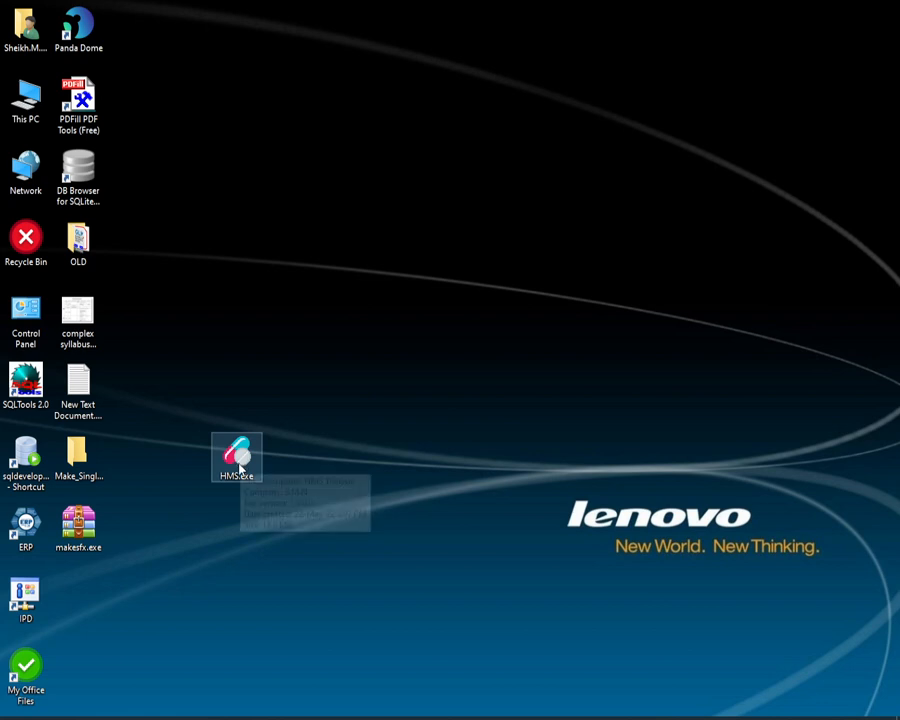
double_click(236, 473)
right_click(236, 476)
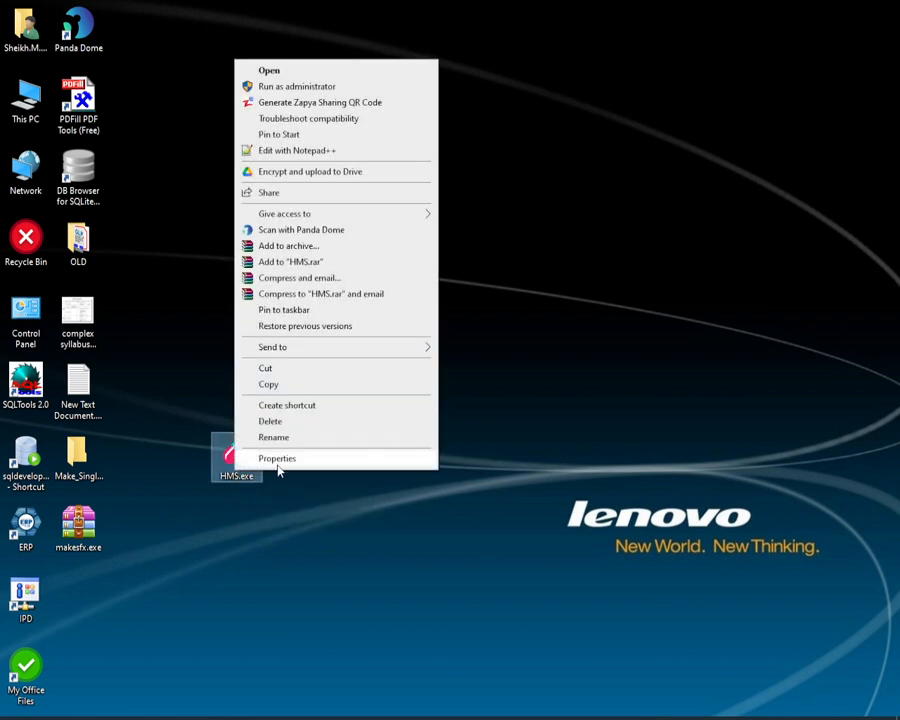
left_click(285, 473)
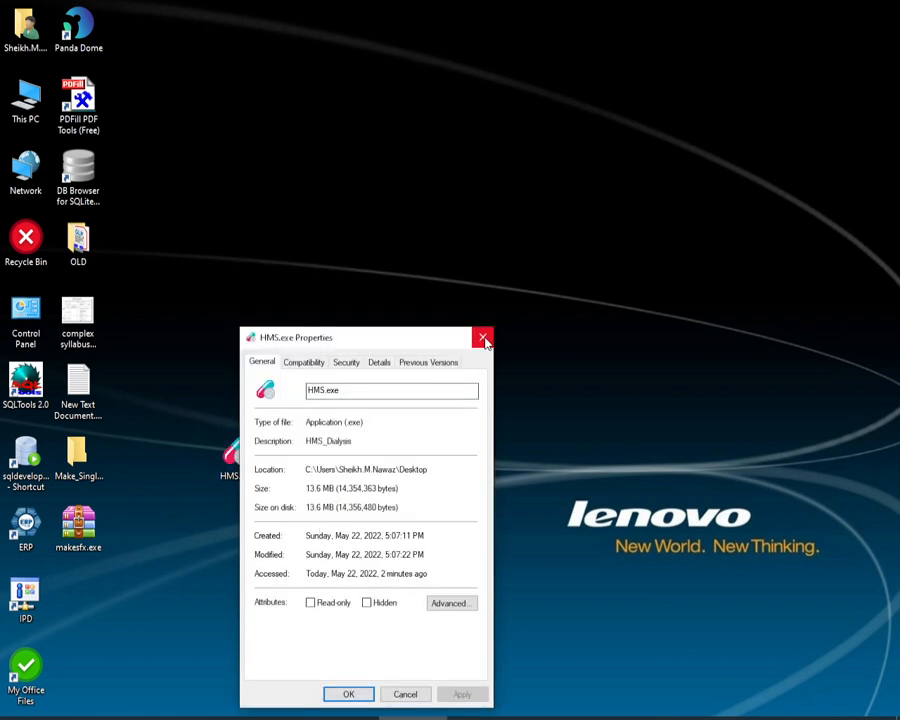
left_click(482, 335)
left_click_drag(250, 484, 83, 600)
left_click(311, 451)
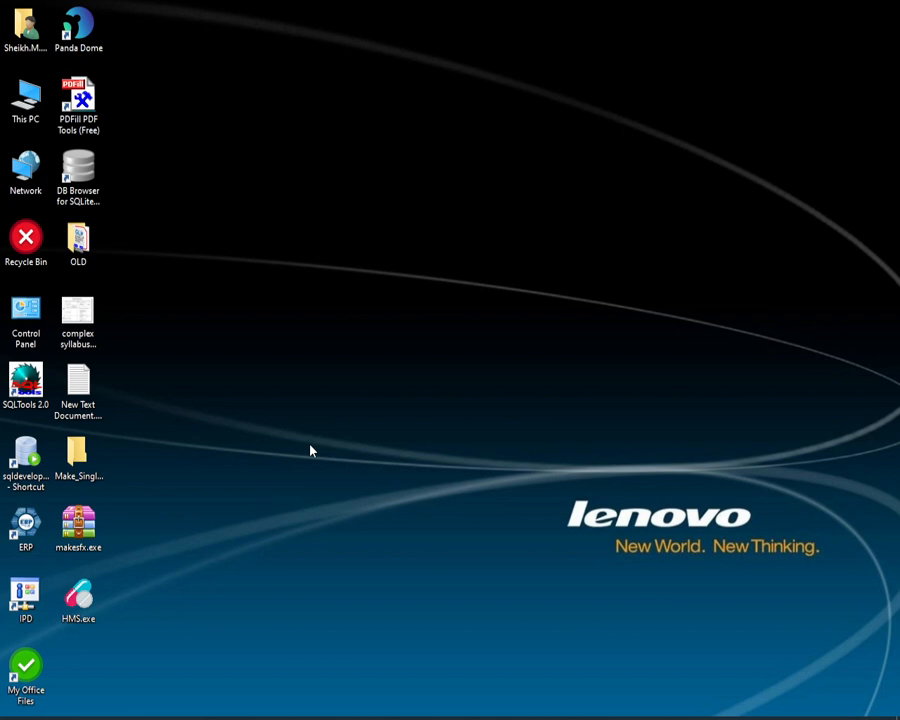
left_click(78, 597)
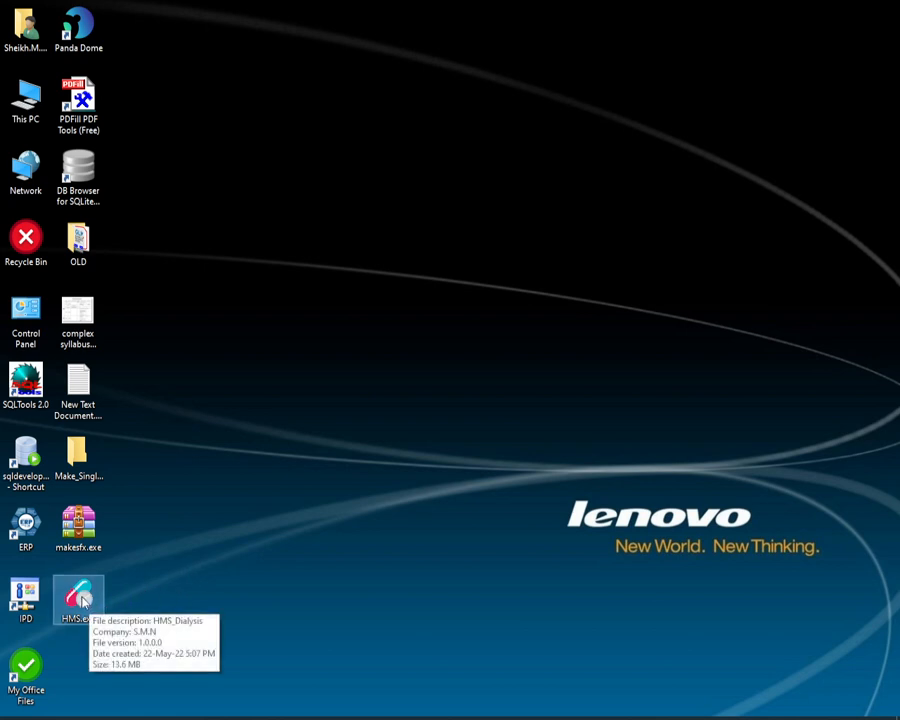
mouse_move(85, 600)
left_mouse_down()
mouse_move(154, 590)
mouse_move(86, 611)
left_mouse_up()
key("F2")
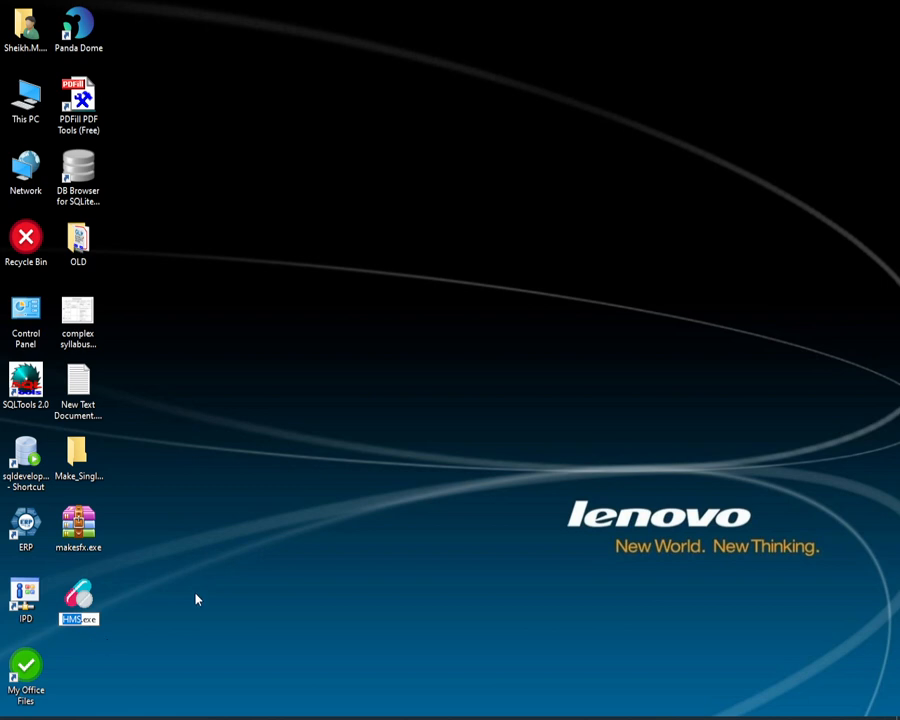
key("Escape")
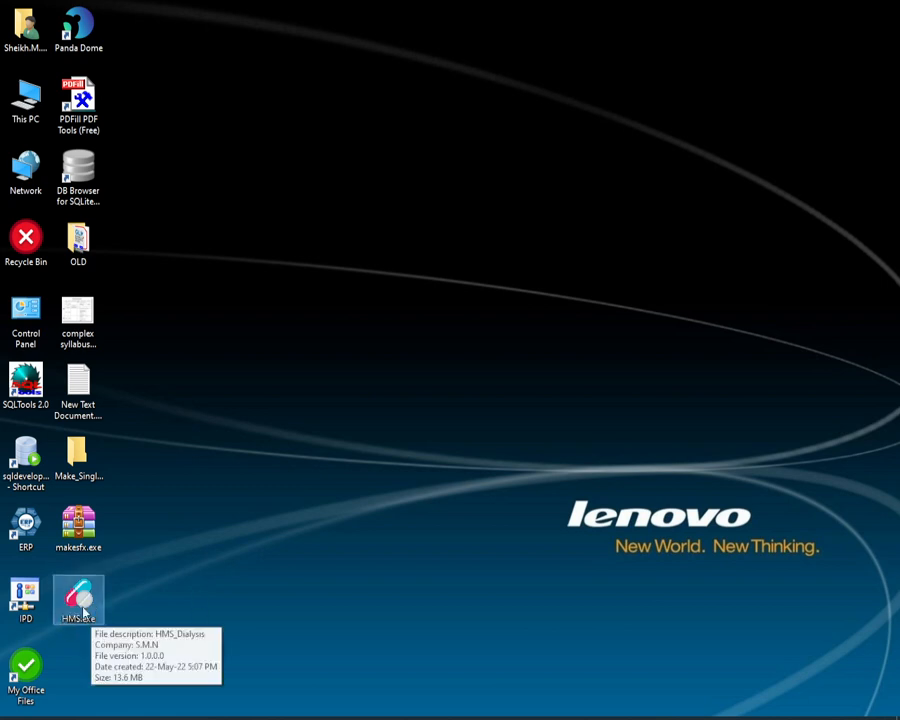
Step: Move HMS.exe to an empty area of the desktop and create a desktop shortcut to it
left_click_drag(84, 610, 285, 388)
right_click(285, 388)
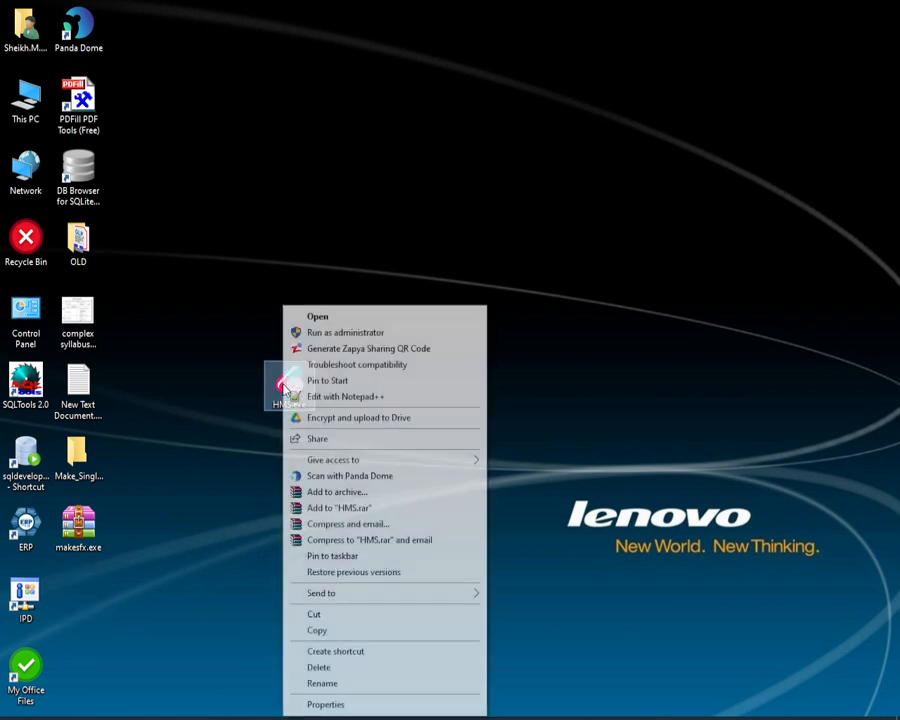
mouse_move(267, 594)
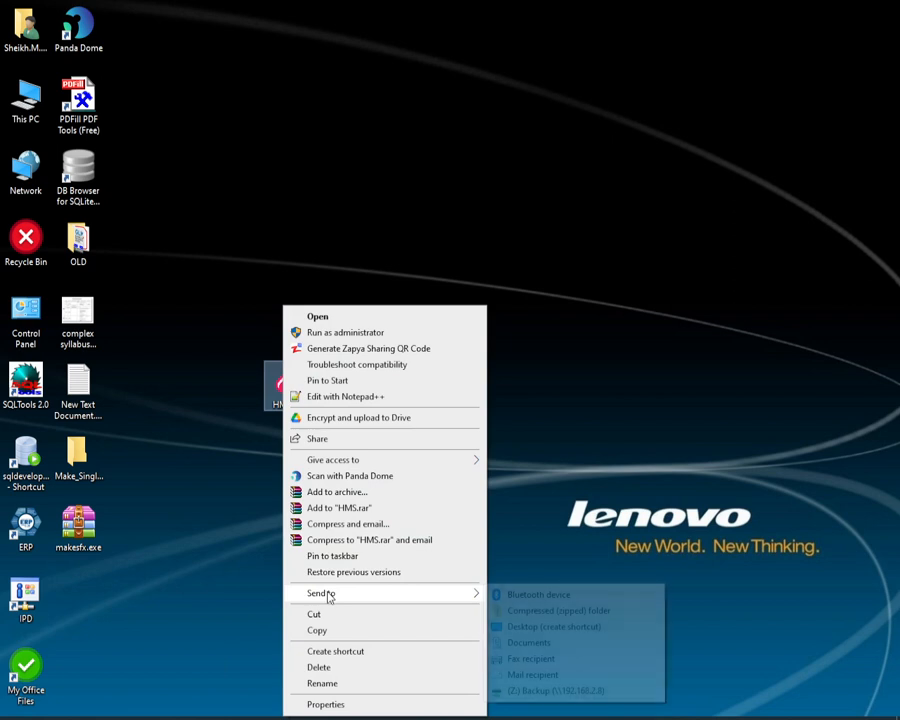
left_click(520, 627)
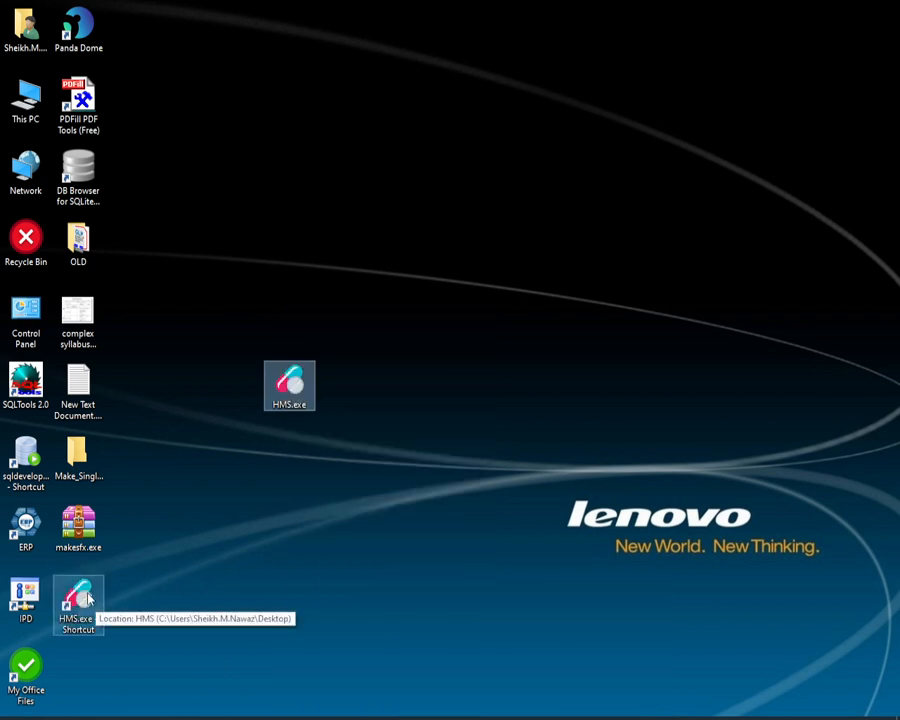
Step: Delete the HMS.exe shortcut and return HMS.exe to its place beneath makesfx.exe on the desktop
left_click_drag(78, 600, 15, 228)
left_click_drag(289, 384, 90, 598)
left_click(261, 395)
right_click(252, 382)
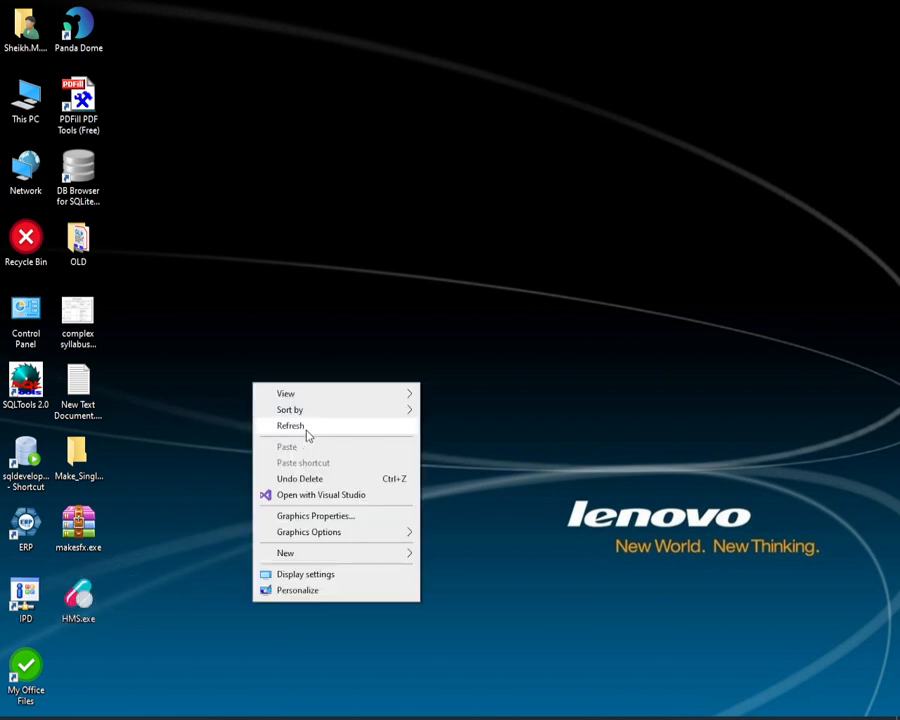
left_click(307, 428)
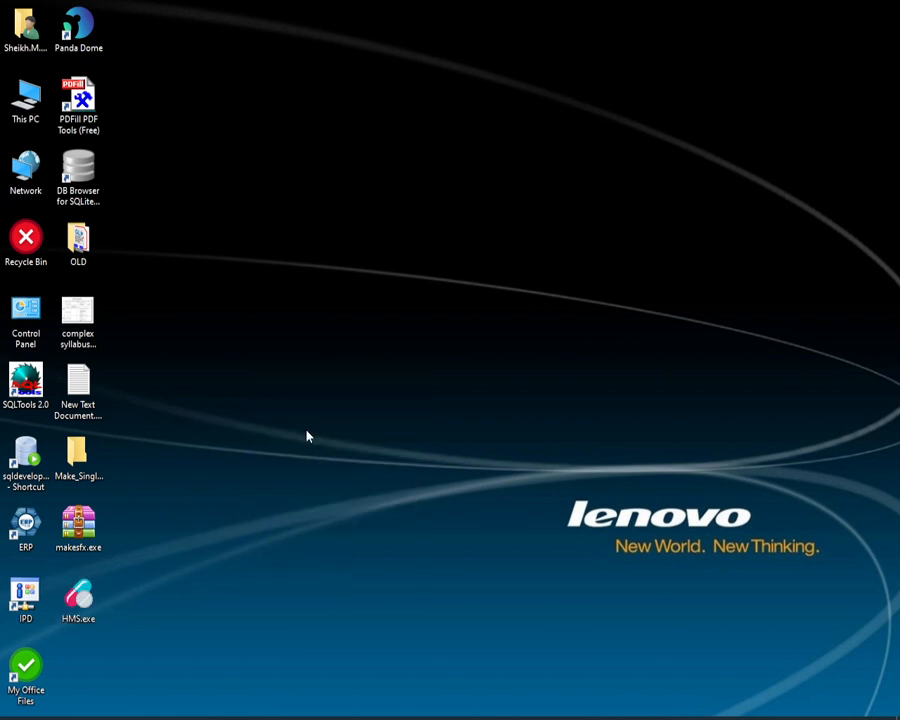